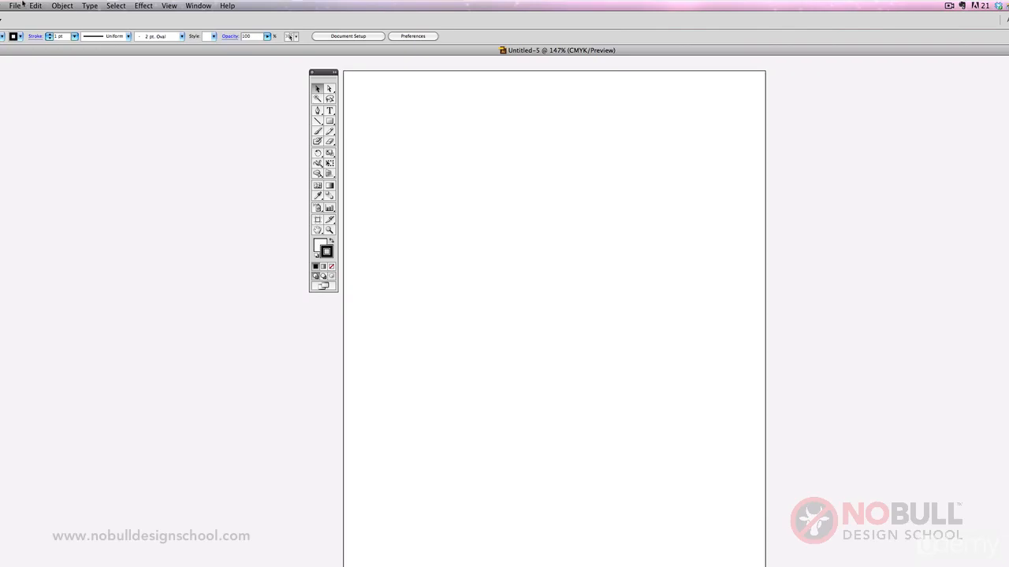
Place the sketch geo man.jpg from the logo trace folder into the document as a template
click(21, 5)
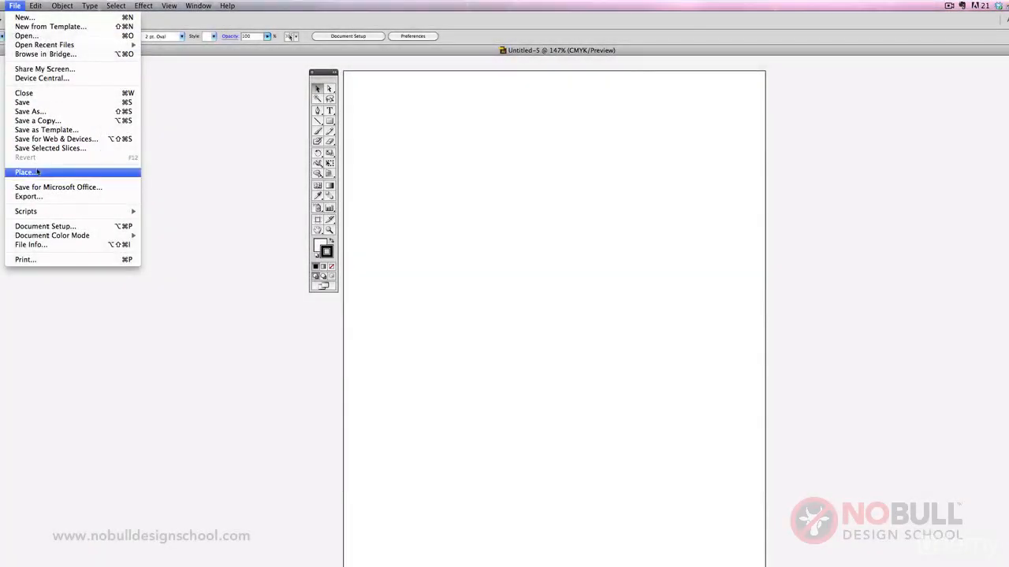
click(33, 171)
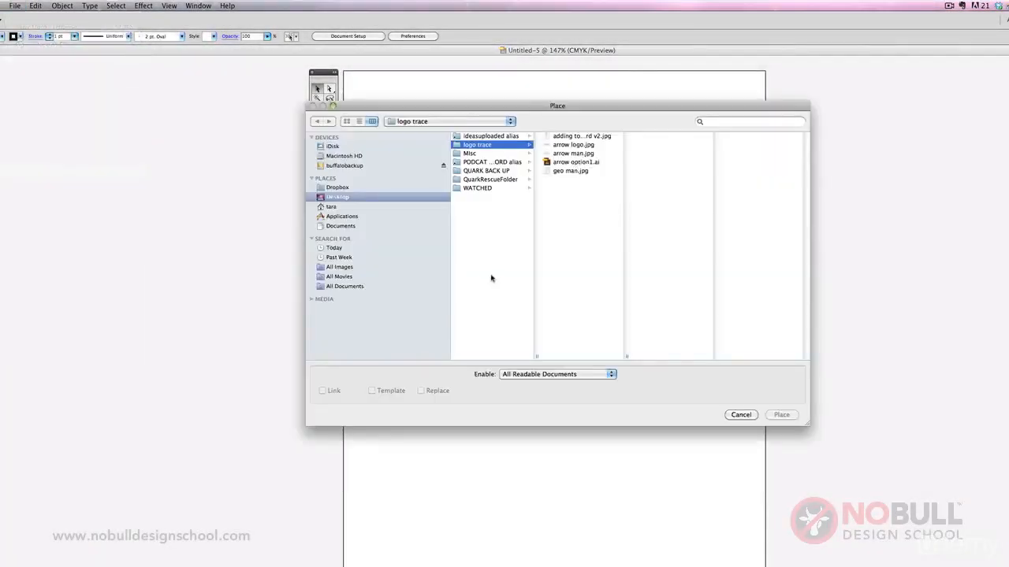
click(569, 171)
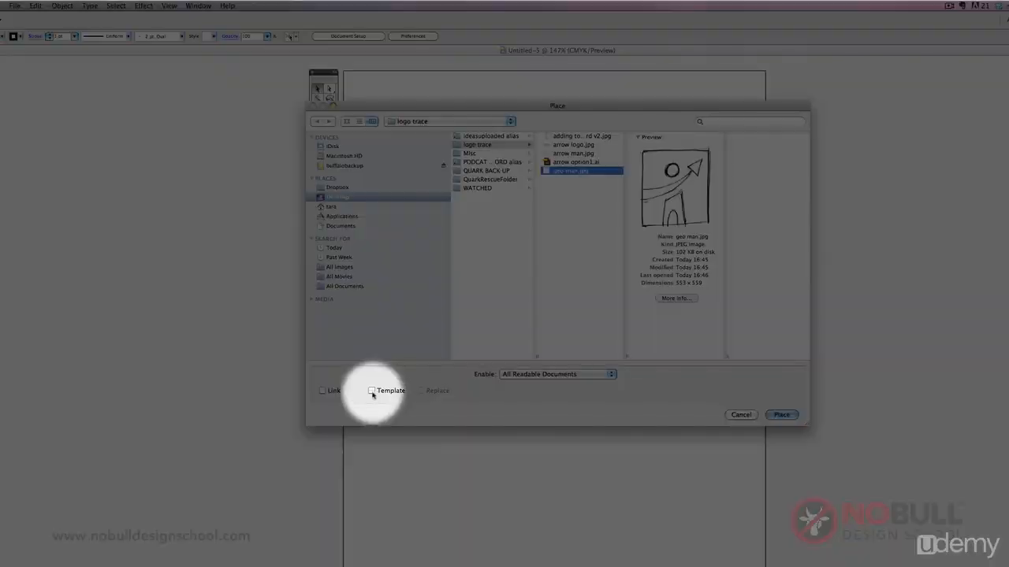
click(371, 391)
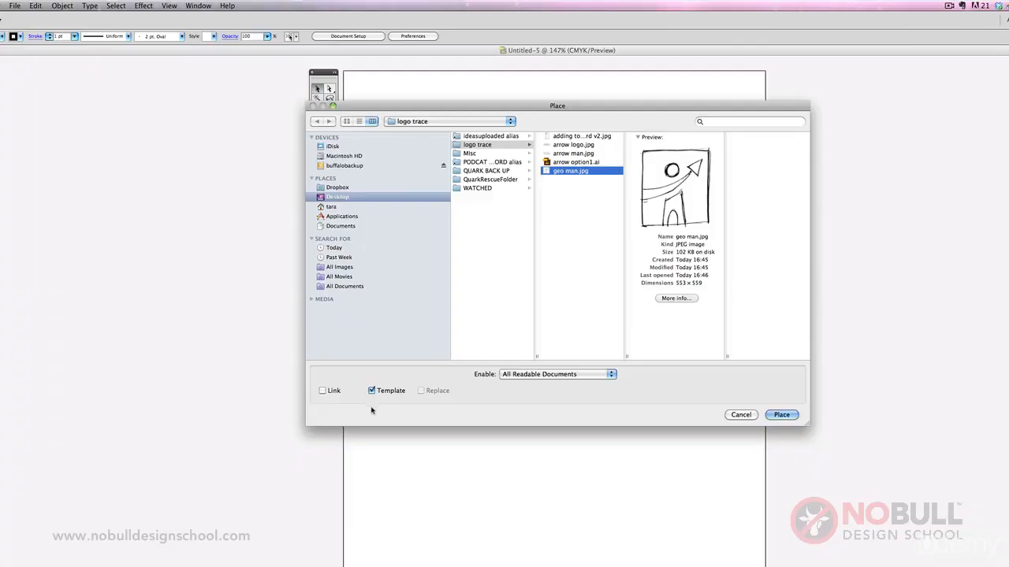
click(780, 415)
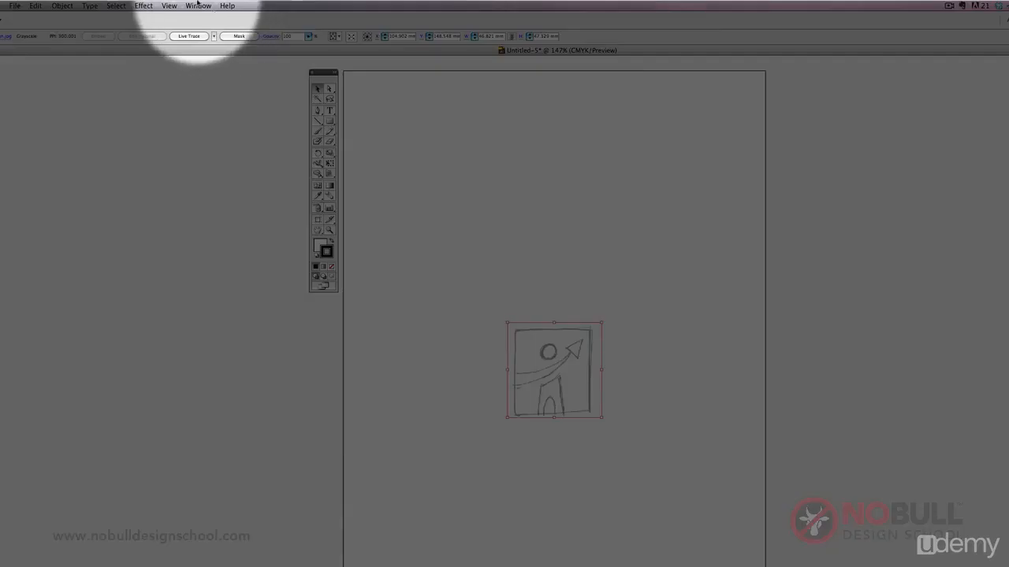
Show the Layers panel and position it beside the placed sketch
click(198, 6)
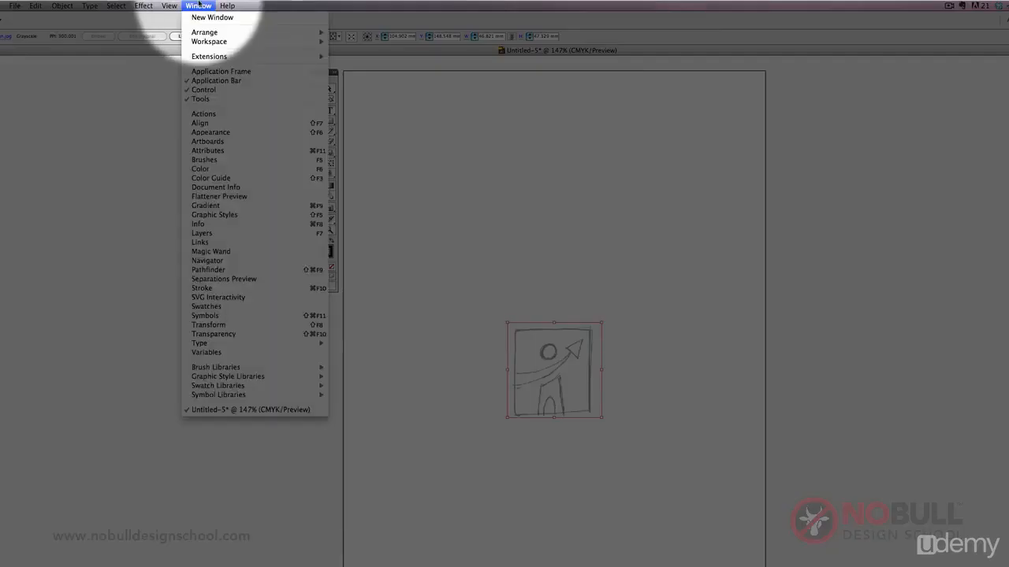
click(230, 235)
drag(761, 249, 783, 317)
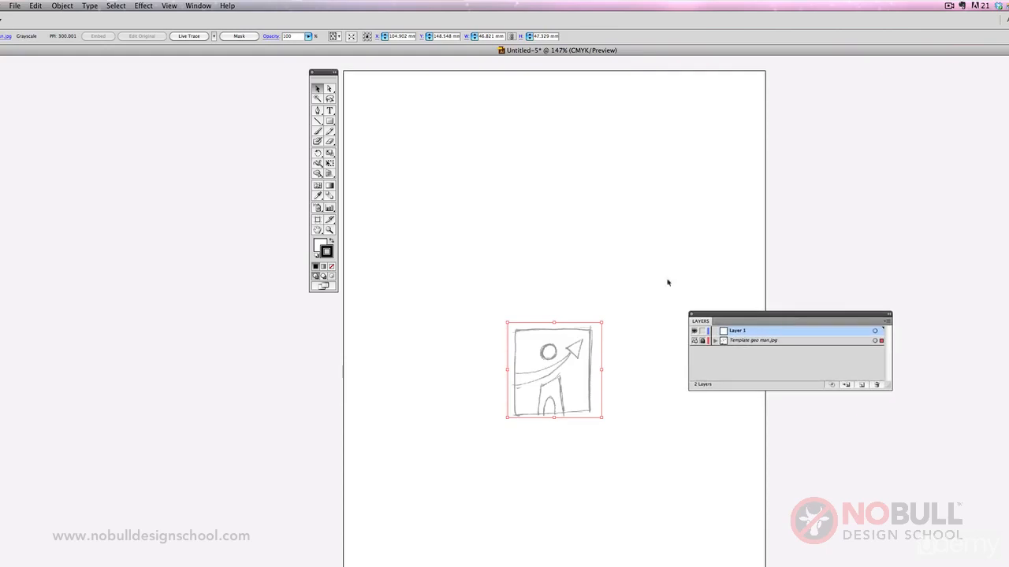
Draw a circle about 8.4 mm across over the sketched head with the Ellipse tool
click(330, 231)
drag(381, 191, 688, 466)
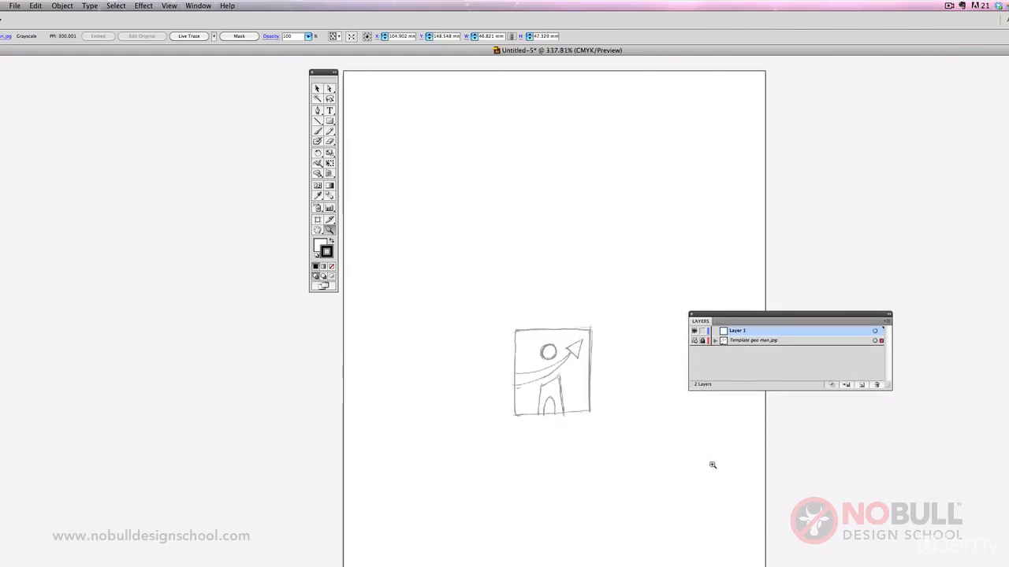
key(shift+o)
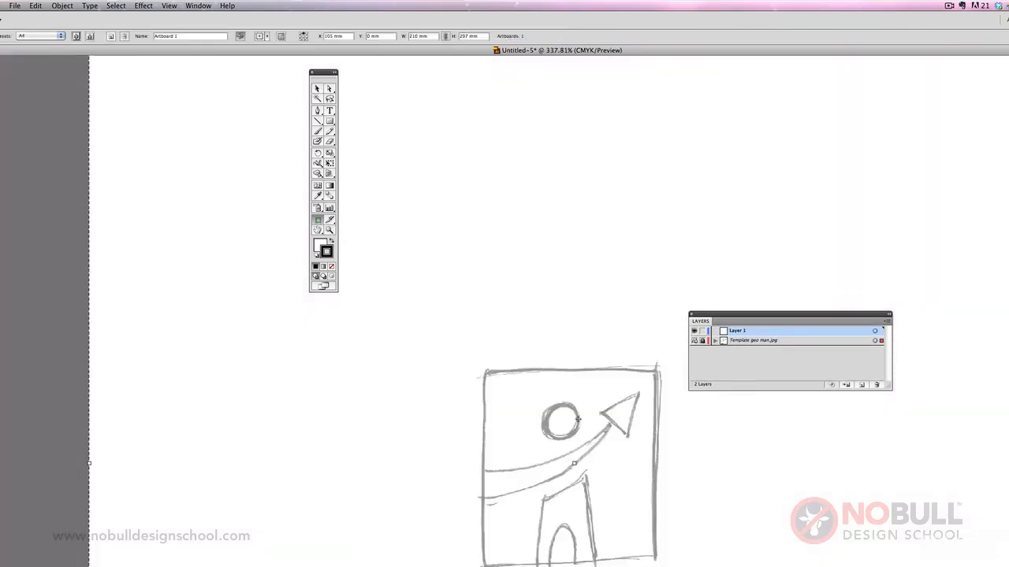
key(super+z)
key(h)
drag(543, 449, 521, 192)
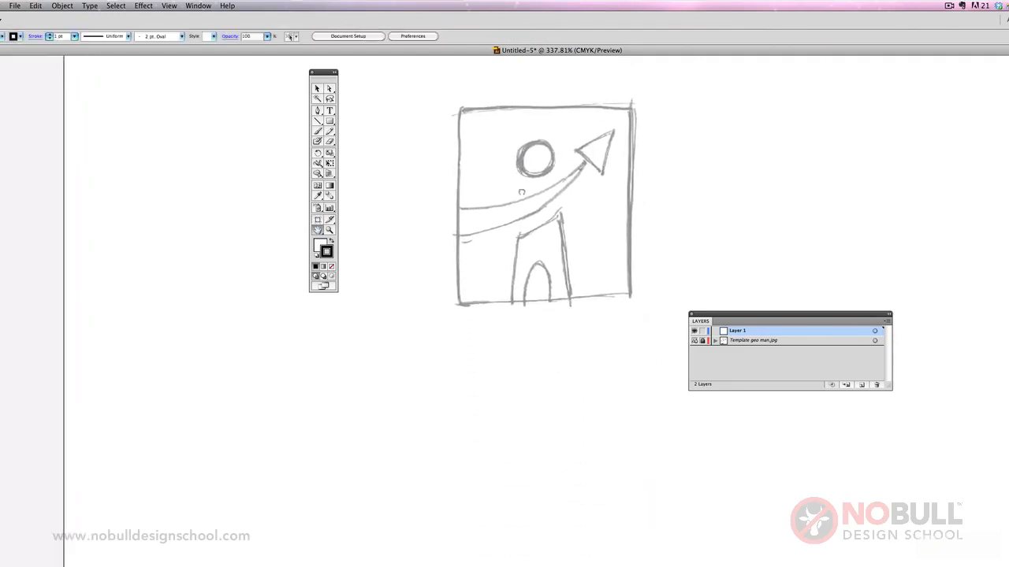
drag(723, 314, 737, 134)
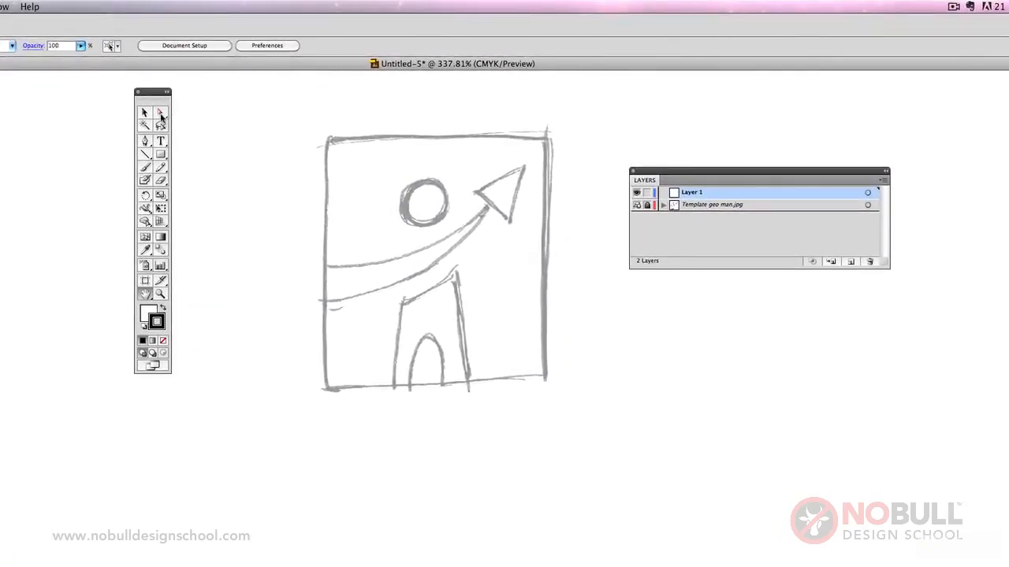
click(161, 115)
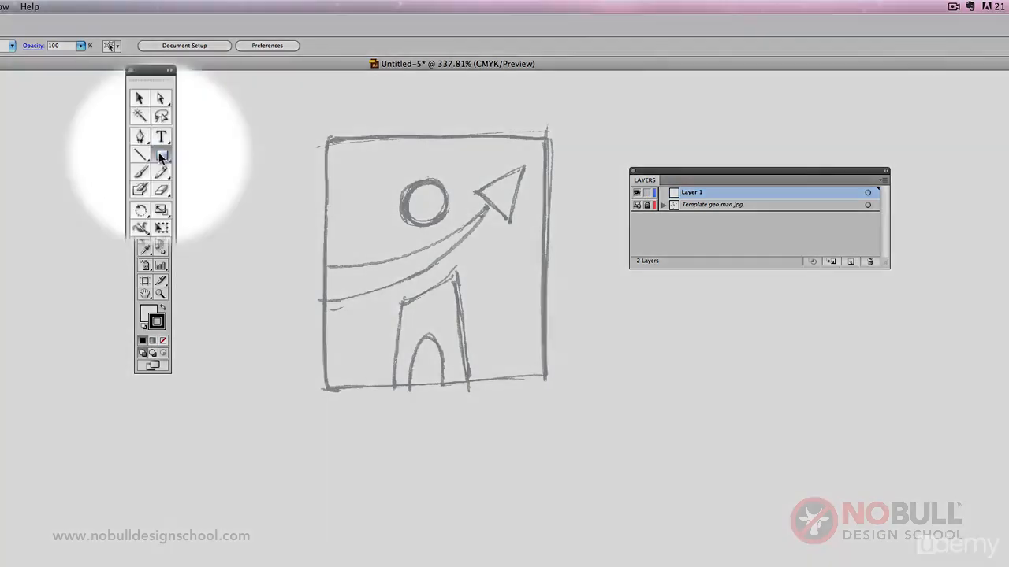
drag(161, 154, 190, 183)
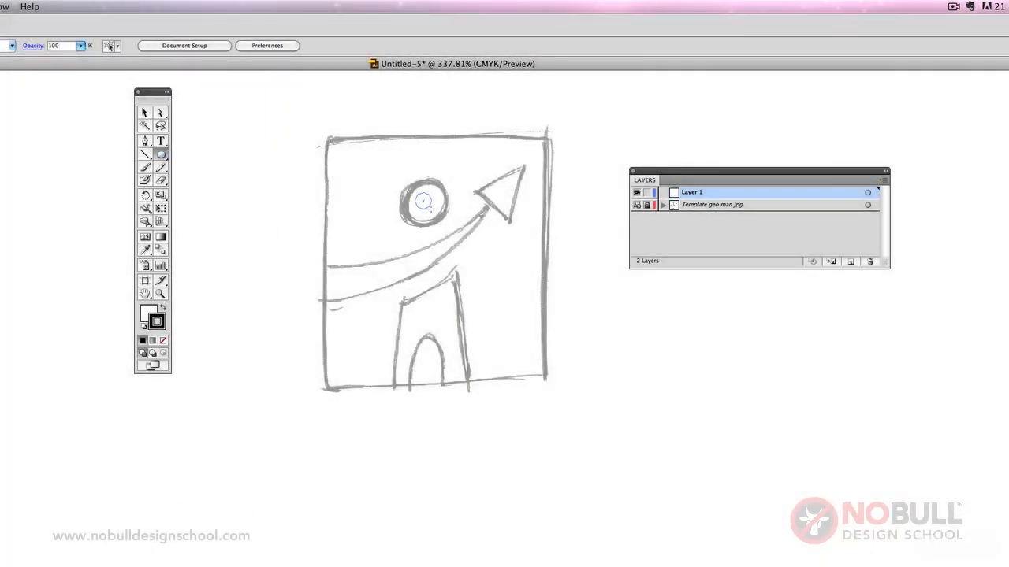
drag(431, 207, 440, 226)
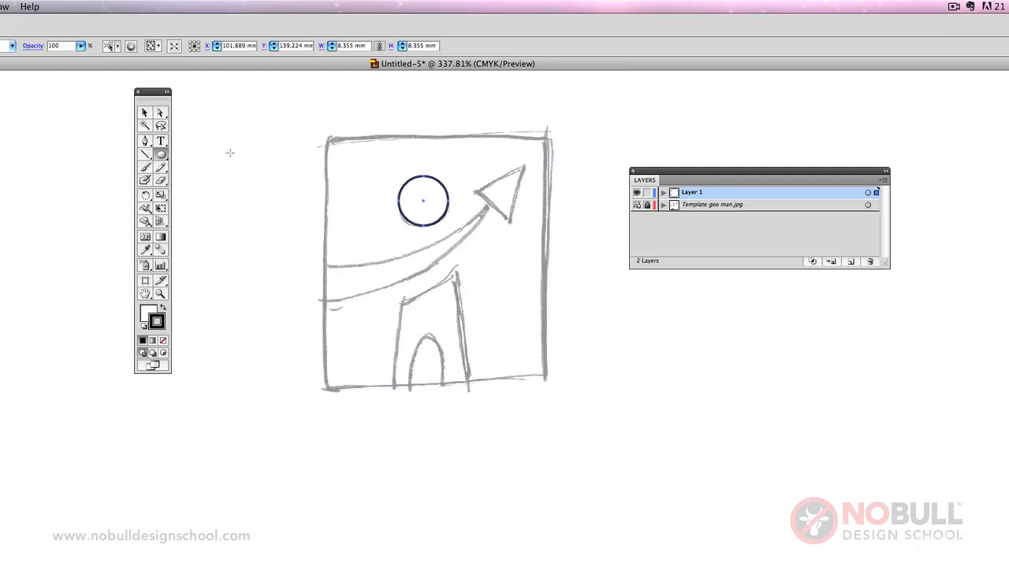
Shift the circle slightly to line it up with the sketched head, and deselect it
click(146, 115)
click(229, 128)
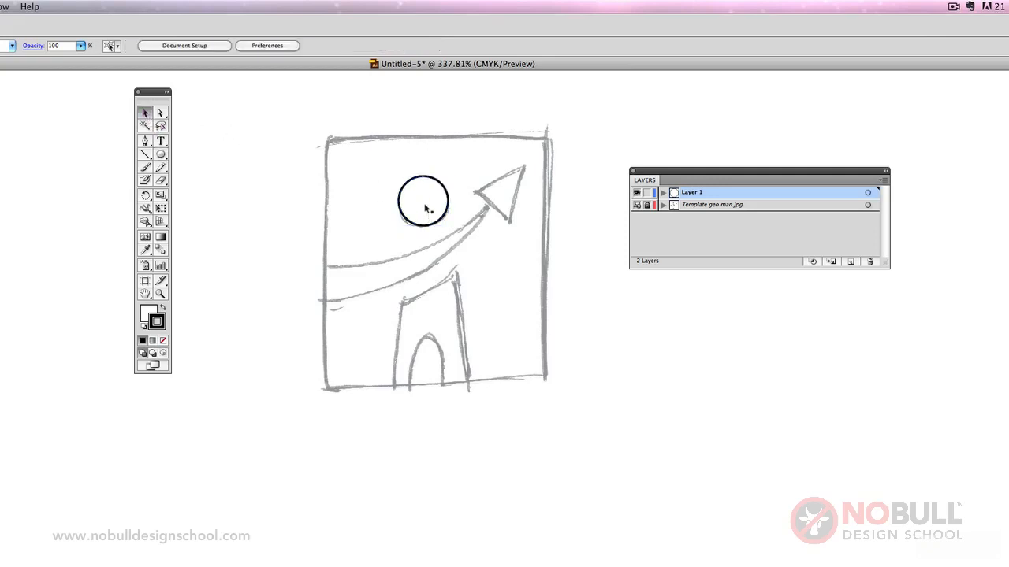
click(431, 204)
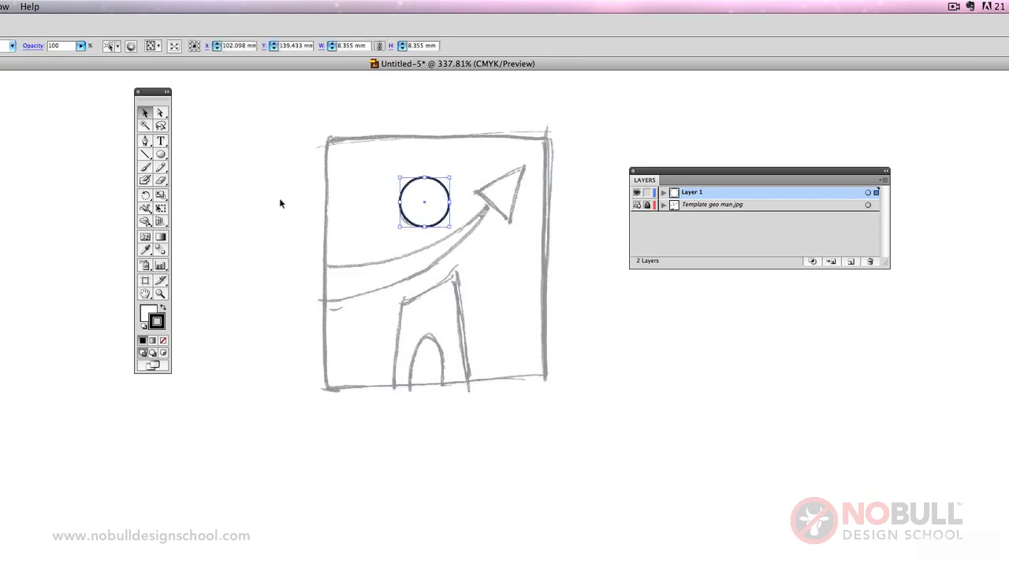
click(279, 205)
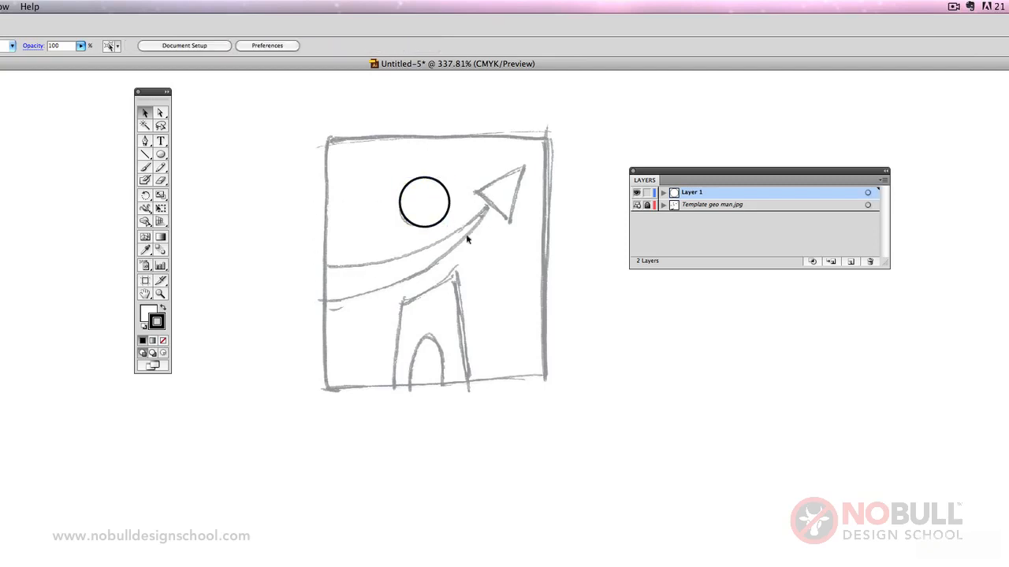
Trace the arrow's curved tail as a closed Pen path, tapering to the arrowhead and extending past the frame's left edge, and deselect it
click(144, 140)
click(307, 263)
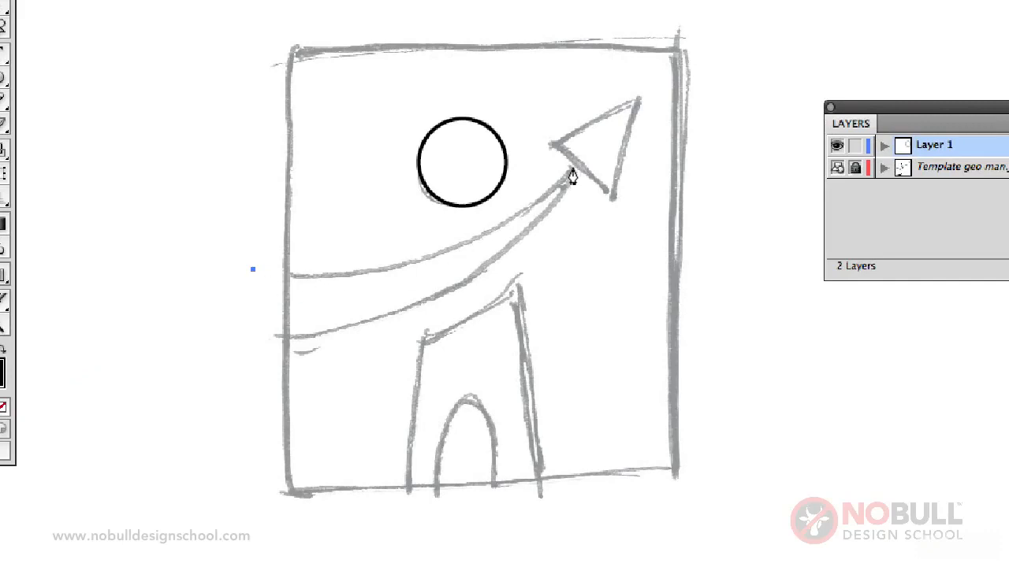
drag(571, 170, 696, 30)
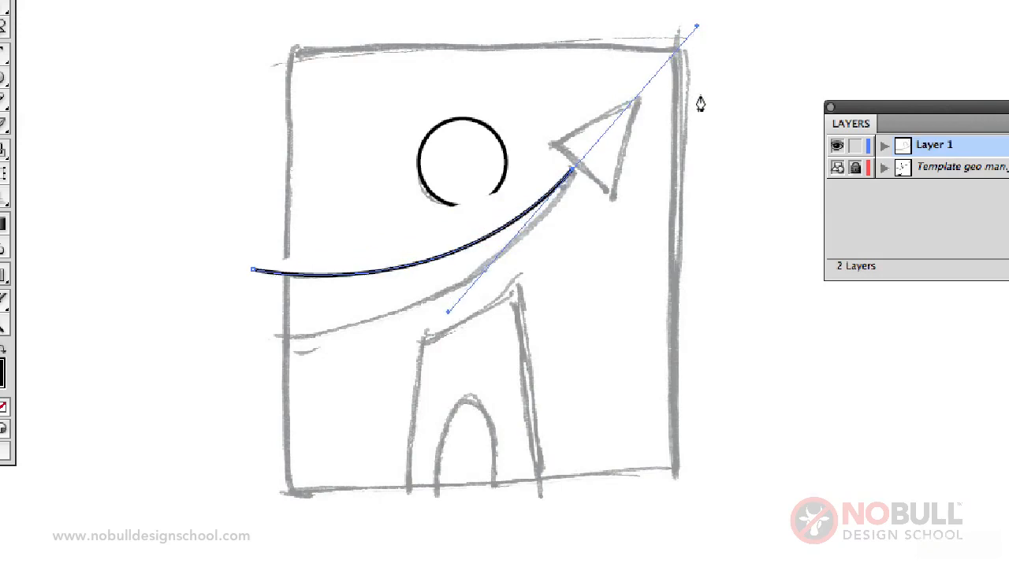
click(573, 176)
drag(236, 338, 0, 340)
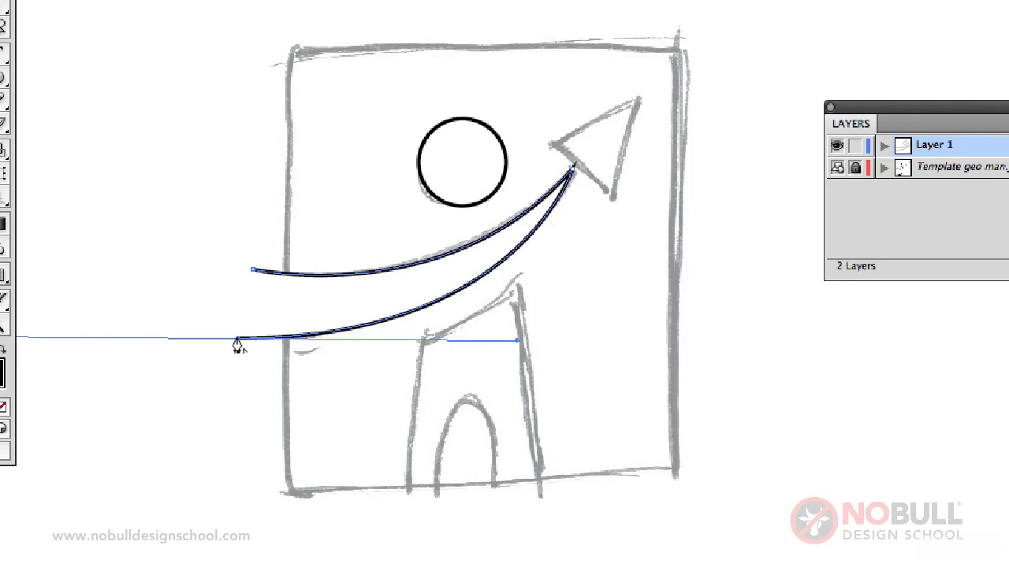
click(237, 340)
click(253, 271)
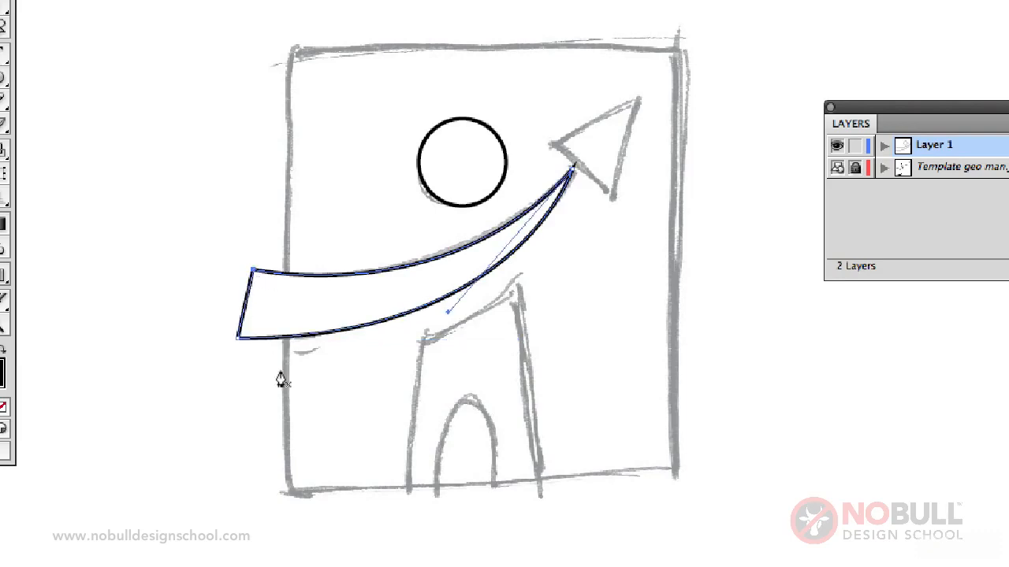
click(53, 83)
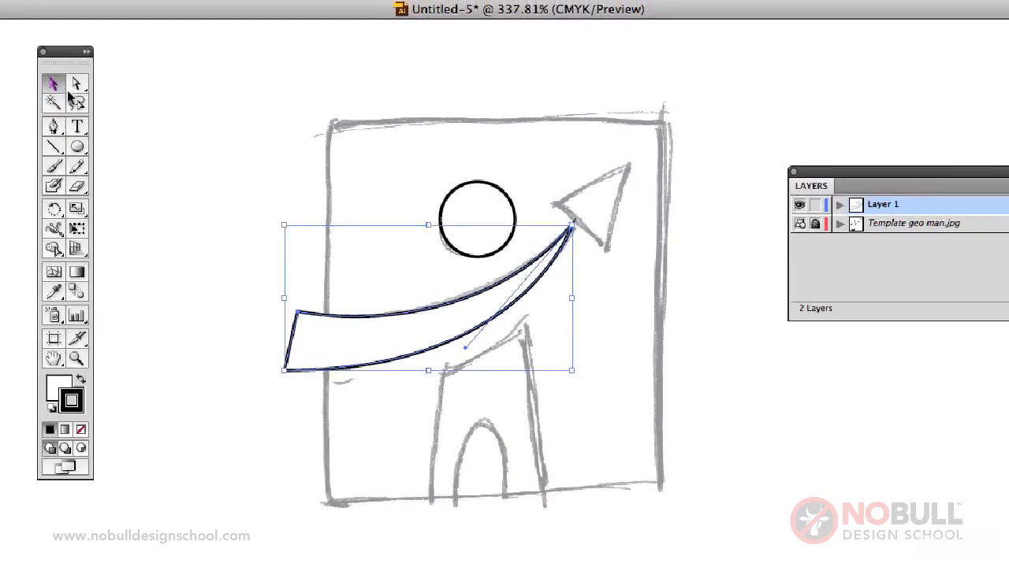
click(758, 416)
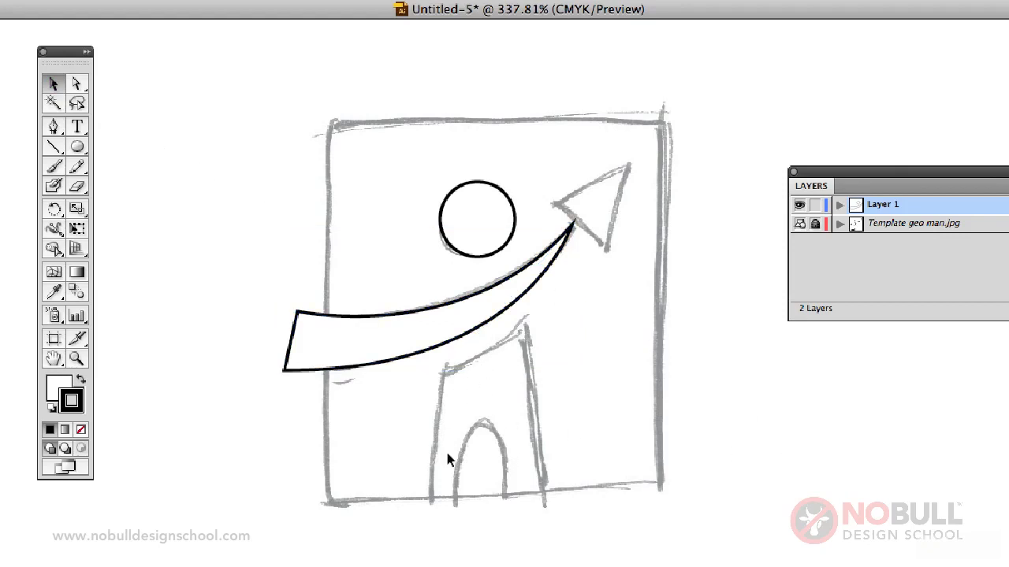
Trace the body's outer sides and curved shoulder line with the Pen tool, extending below the frame, and set the path's fill to none
click(53, 126)
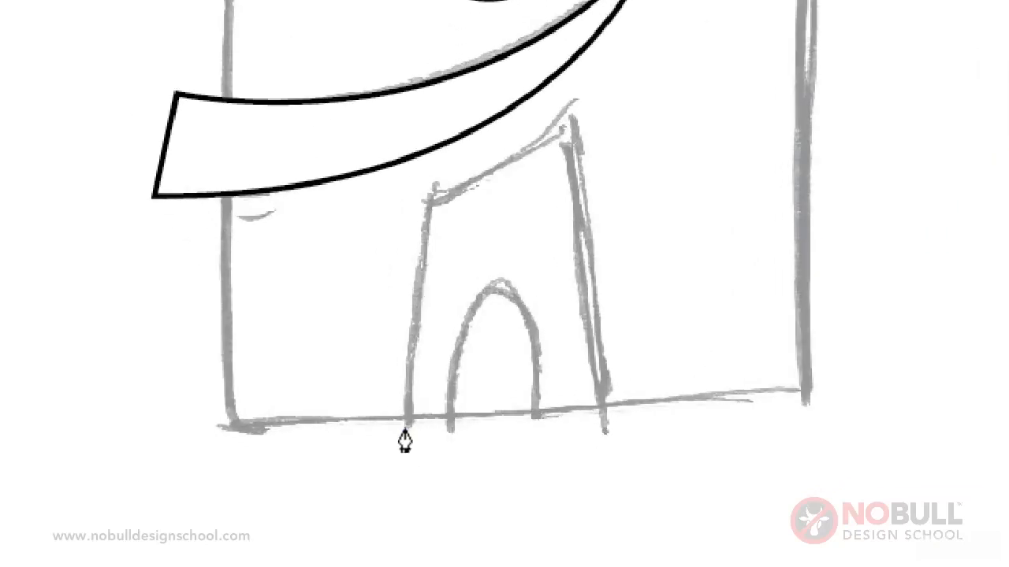
click(404, 447)
click(427, 195)
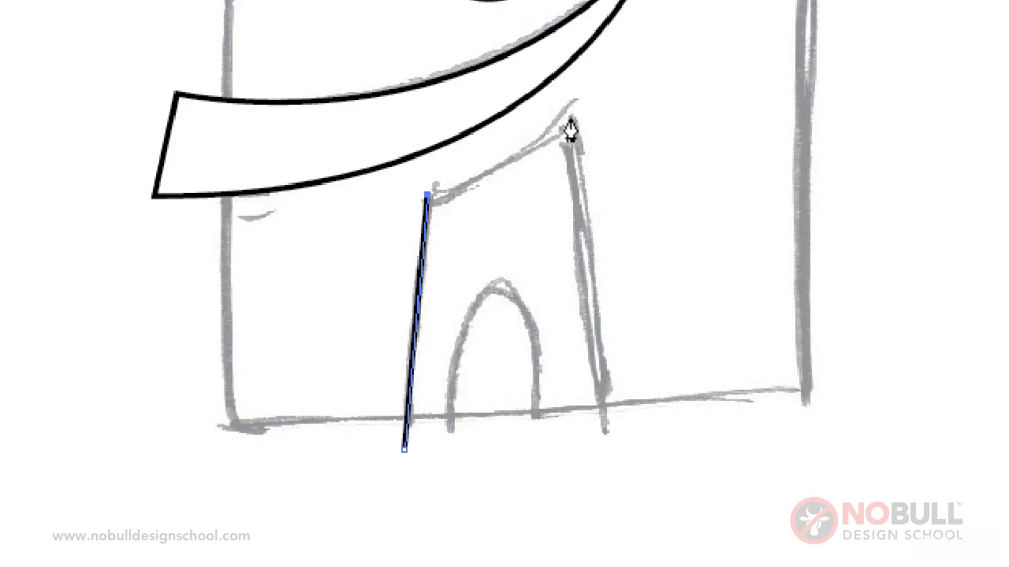
mouse_move(571, 117)
mouse_down()
mouse_move(623, 59)
mouse_move(658, 37)
mouse_up()
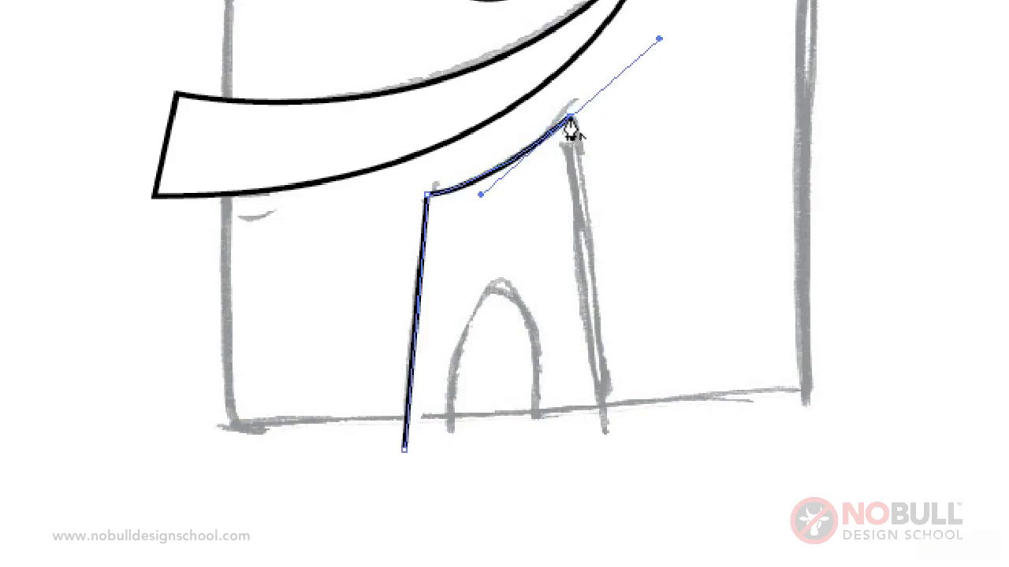
click(571, 119)
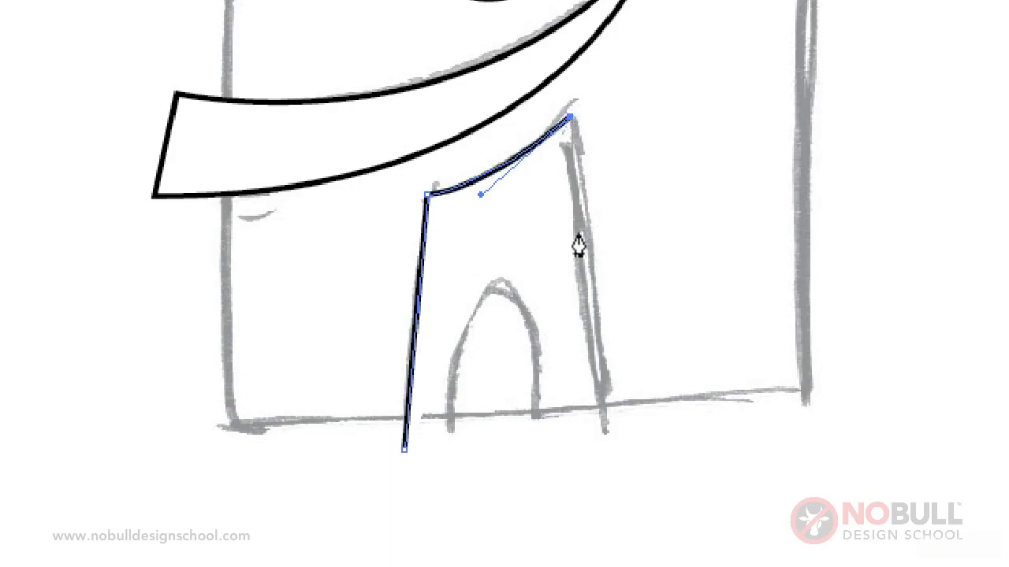
click(610, 459)
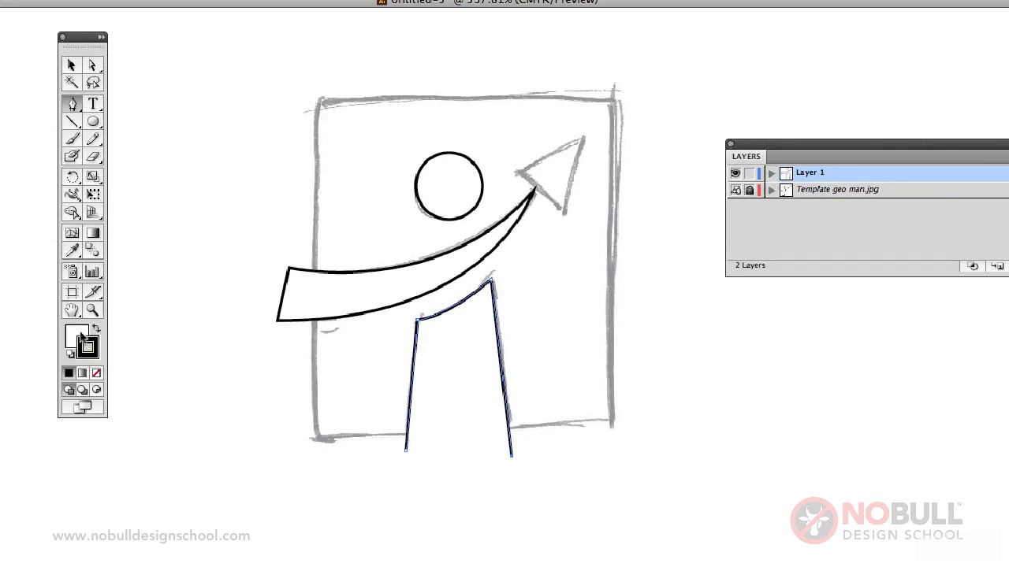
click(80, 333)
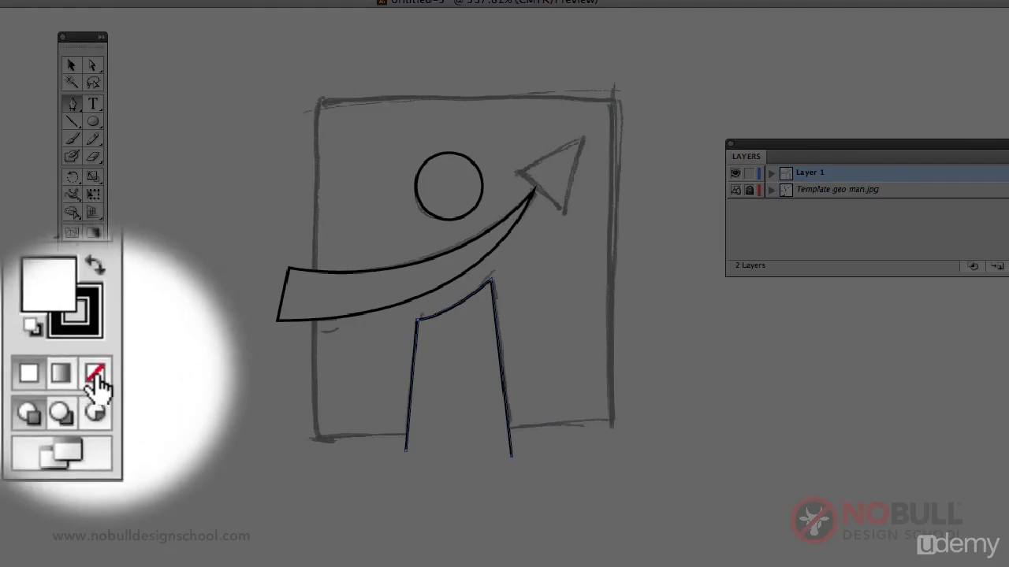
click(96, 375)
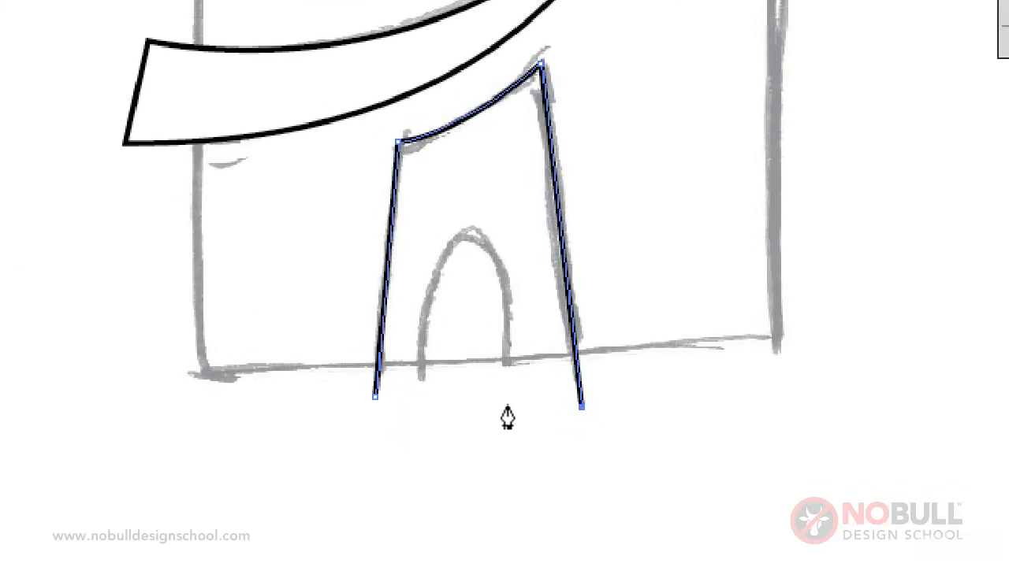
Continue the body path across the right foot, around the arch between the legs and over the left foot, closing the shape
click(519, 408)
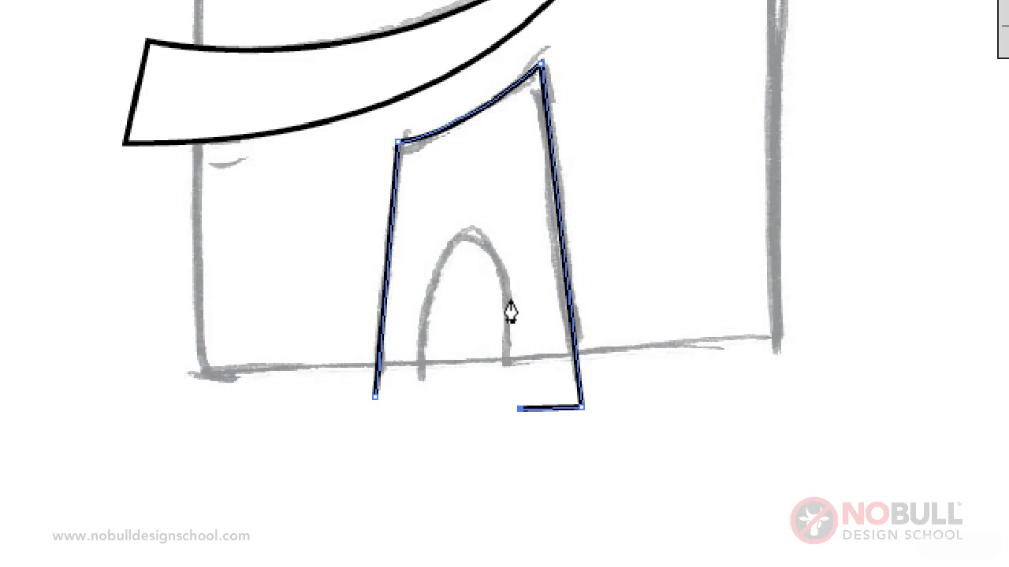
mouse_move(511, 297)
mouse_down()
mouse_move(497, 245)
mouse_move(459, 230)
mouse_move(445, 241)
mouse_up()
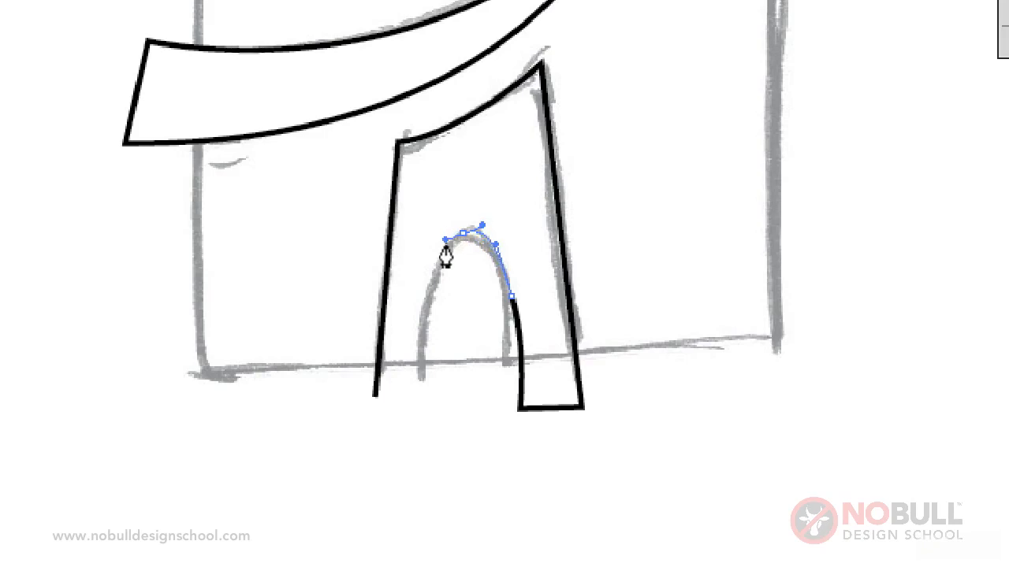
drag(430, 309, 426, 352)
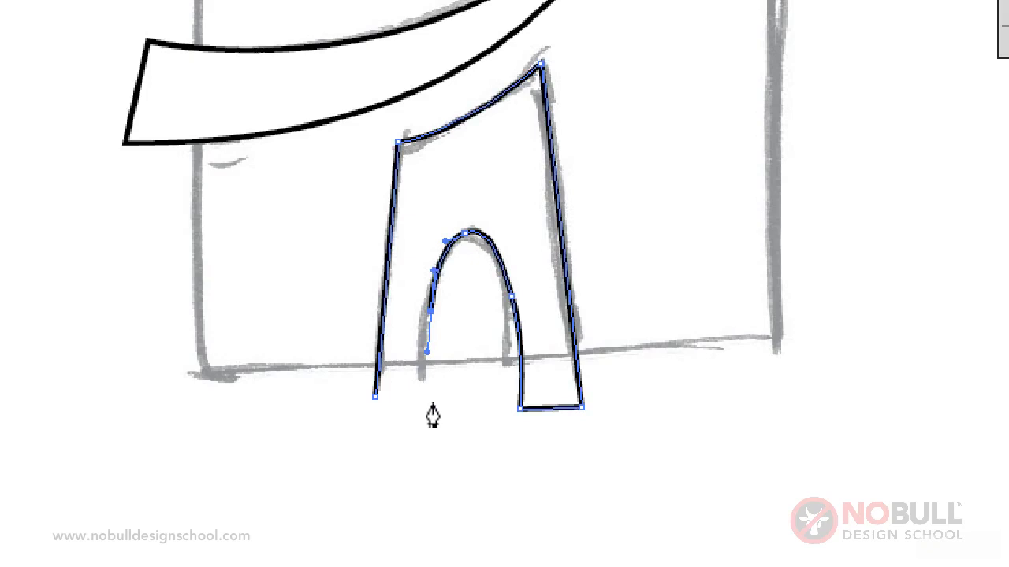
click(432, 403)
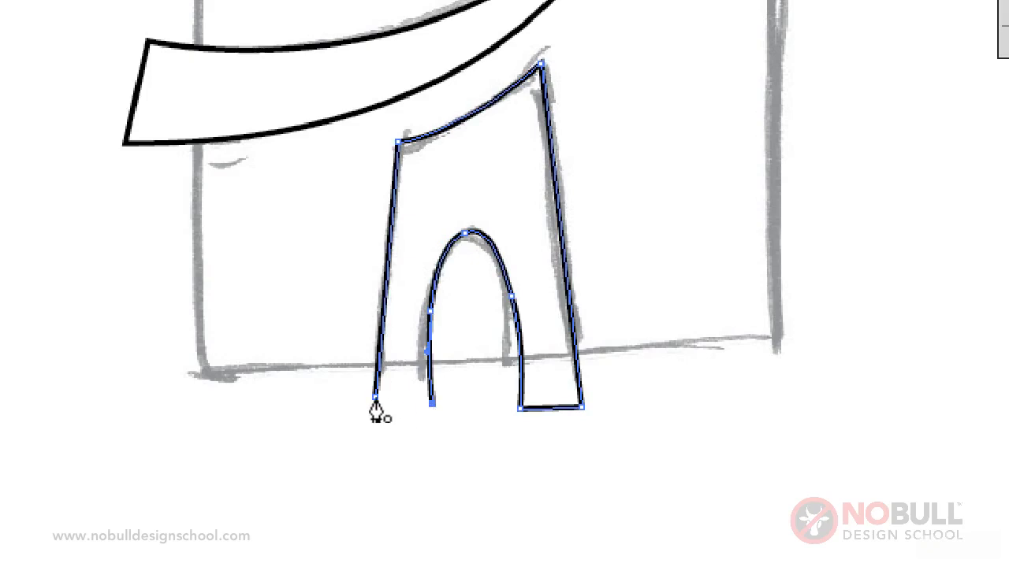
click(375, 402)
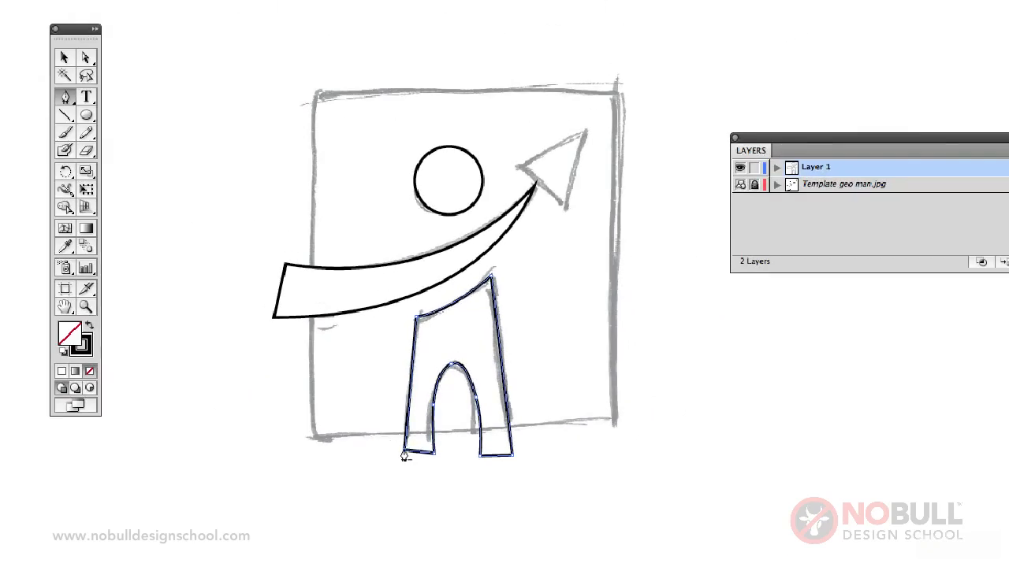
Move the anchor point on the right side of the body's arch inward, toward the sketched line
click(86, 59)
click(233, 331)
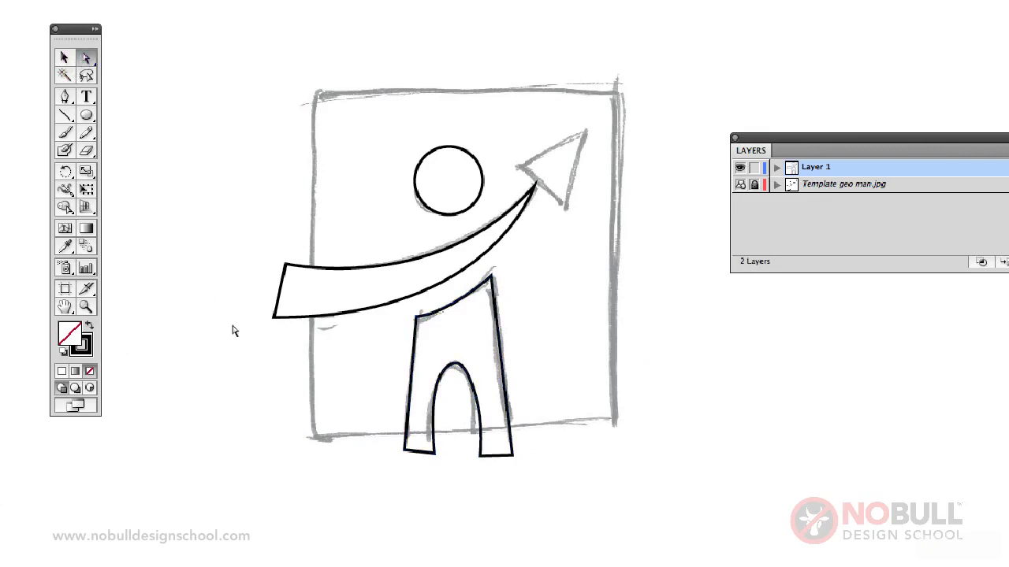
click(495, 458)
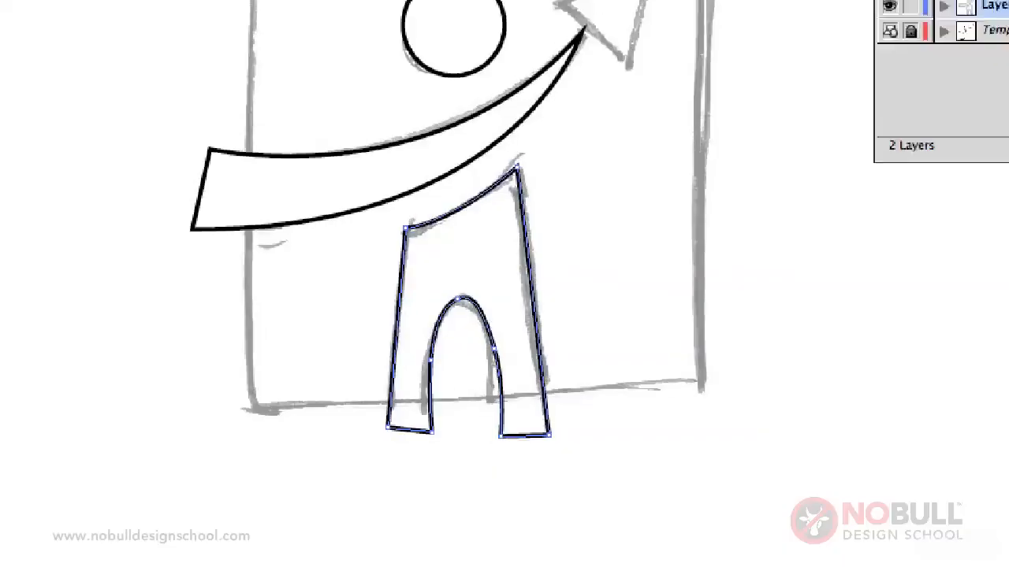
click(475, 398)
click(513, 305)
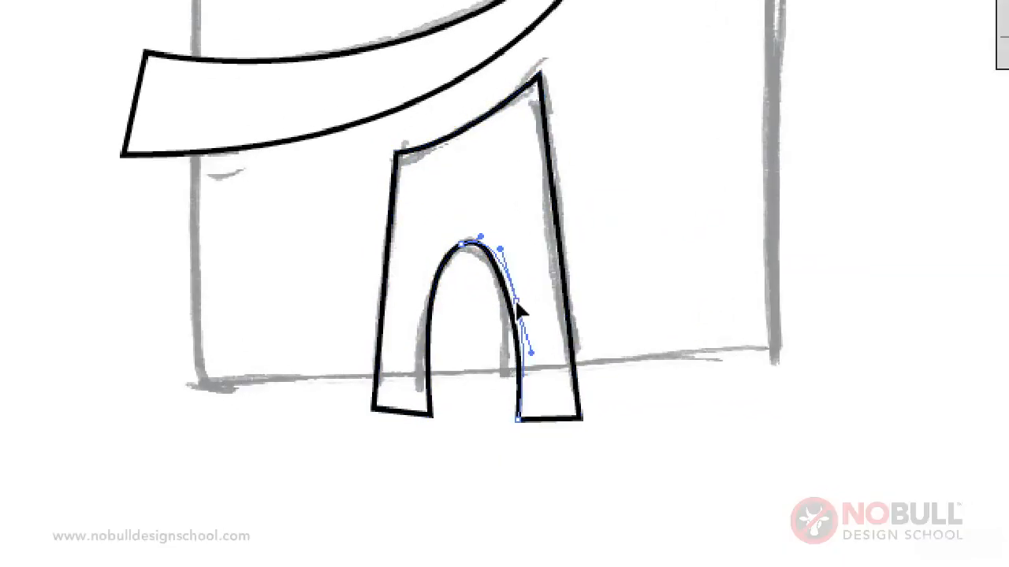
mouse_move(518, 305)
mouse_down()
mouse_move(512, 268)
mouse_move(516, 315)
mouse_move(513, 302)
mouse_move(501, 304)
mouse_move(502, 331)
mouse_move(513, 311)
mouse_move(525, 320)
mouse_move(504, 302)
mouse_move(505, 312)
mouse_up()
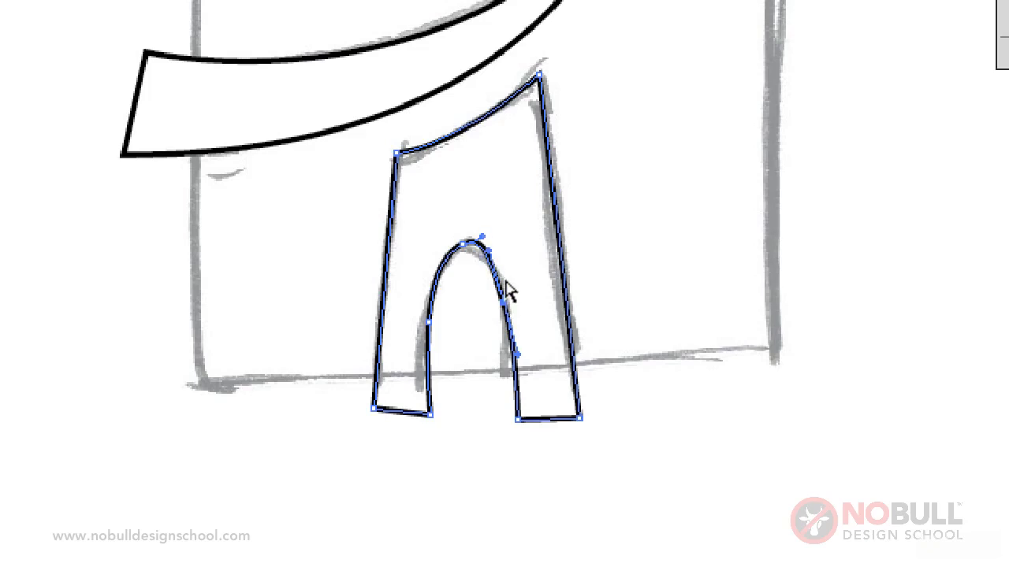
Reposition the arch's right-side anchor point further down the leg so the top of the arch curves more evenly
drag(487, 253, 538, 273)
key(ctrl+z)
drag(504, 306, 512, 301)
click(474, 342)
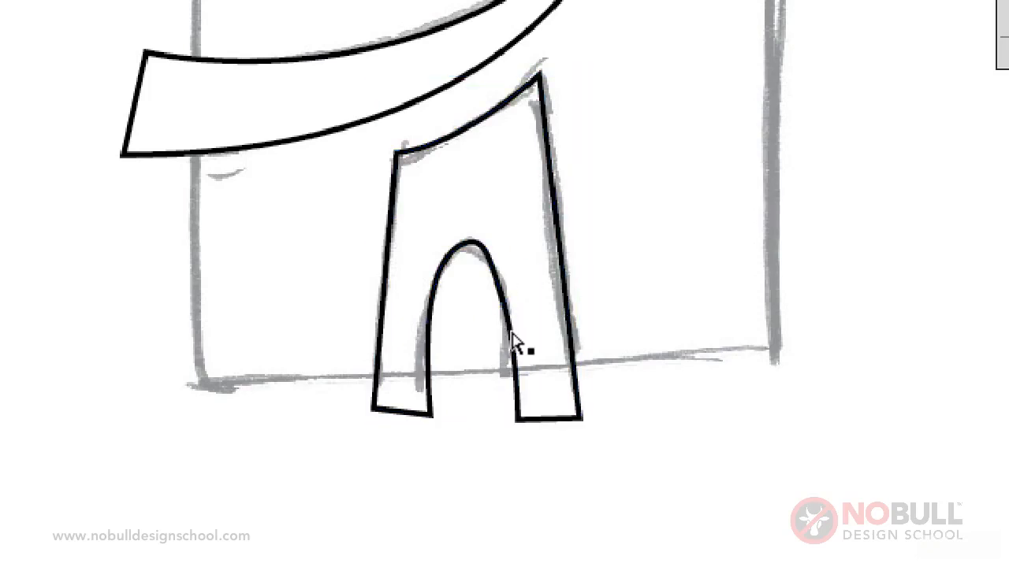
click(510, 296)
drag(510, 295, 518, 354)
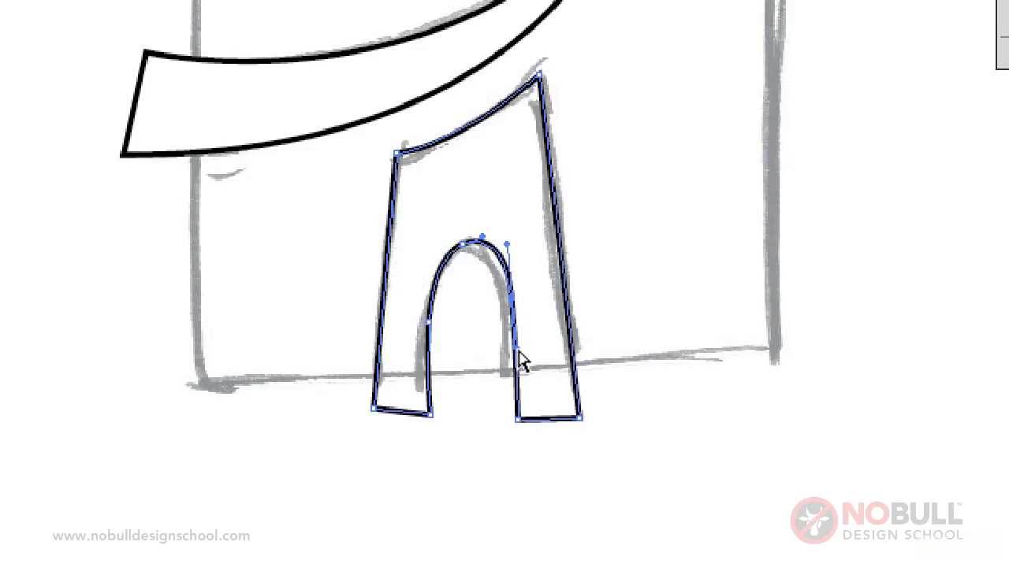
Shift the inner and outer bottom corners of the body's right foot slightly inward, and deselect the path
click(510, 418)
drag(509, 419, 507, 418)
click(593, 423)
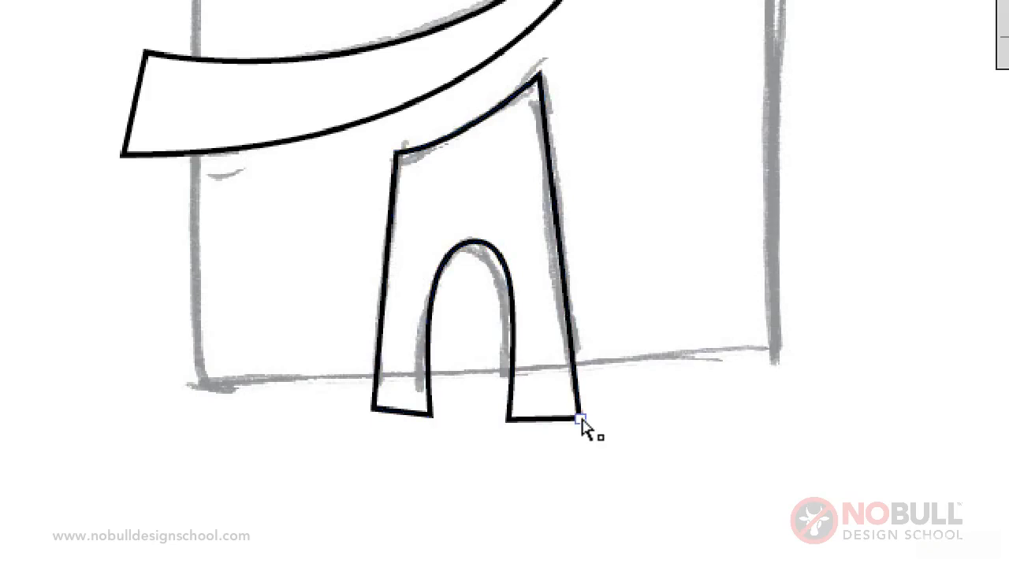
drag(581, 419, 573, 418)
click(621, 418)
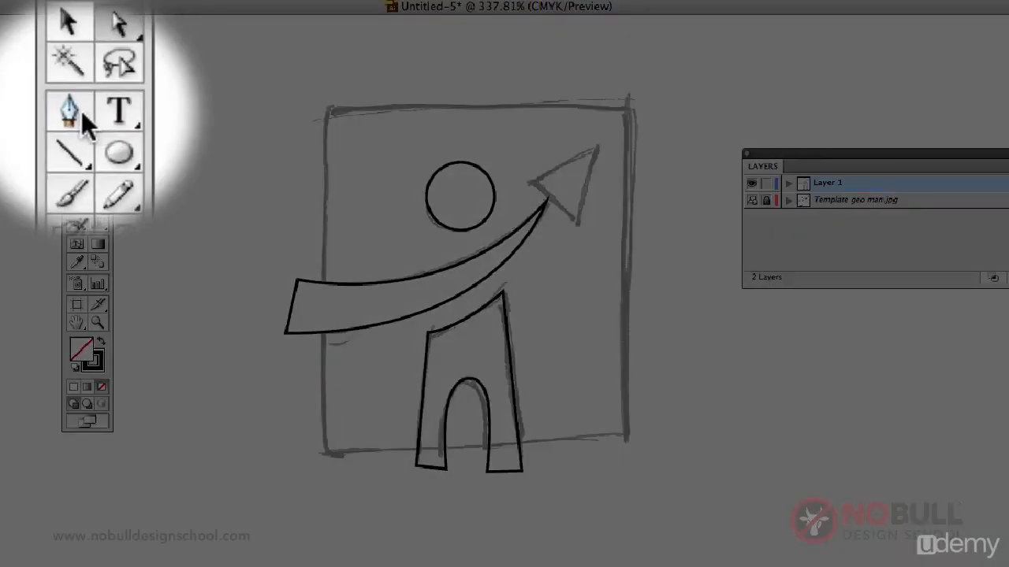
Trace the arrowhead as a closed triangular Pen path over the sketch, and deselect it
click(79, 112)
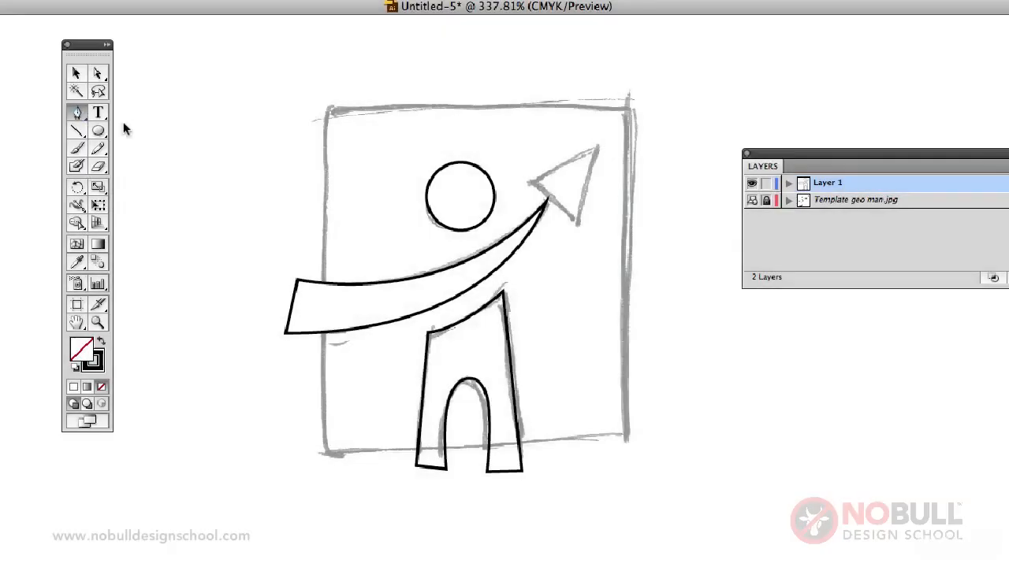
click(529, 184)
click(577, 223)
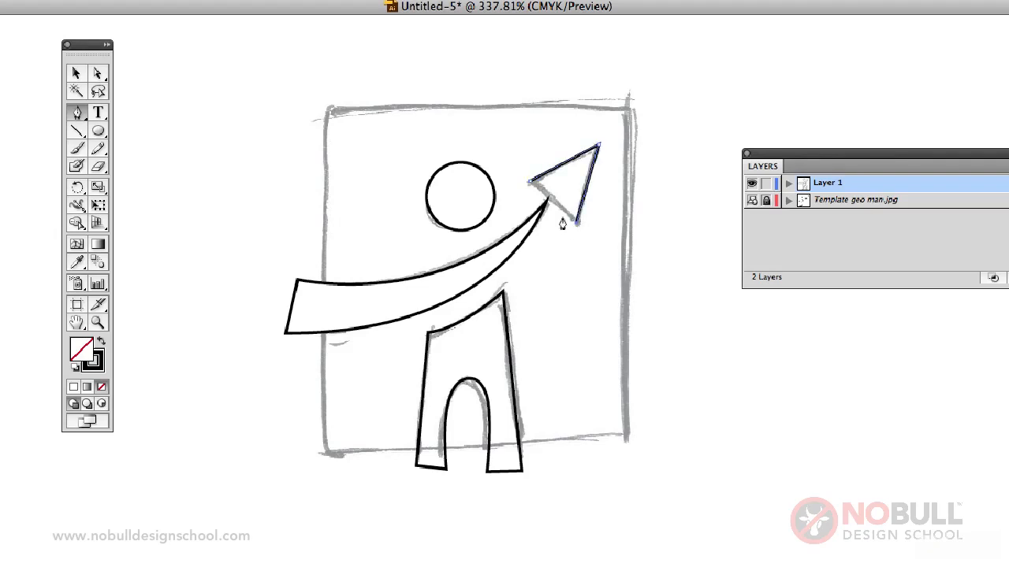
click(530, 186)
click(75, 74)
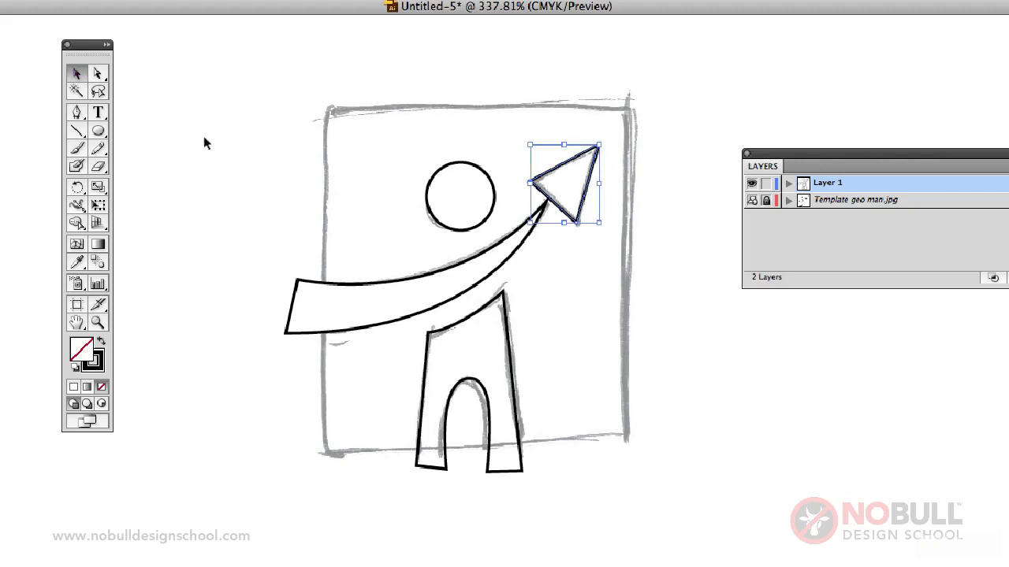
click(351, 262)
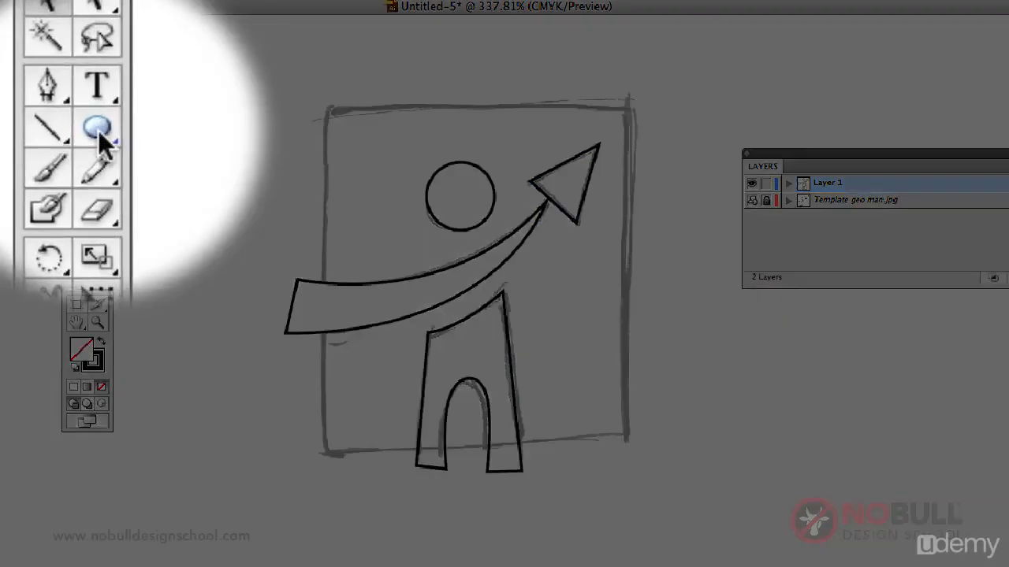
Create a polygon with 3 sides and a radius of 17.6389 mm beside the sketch
click(97, 131)
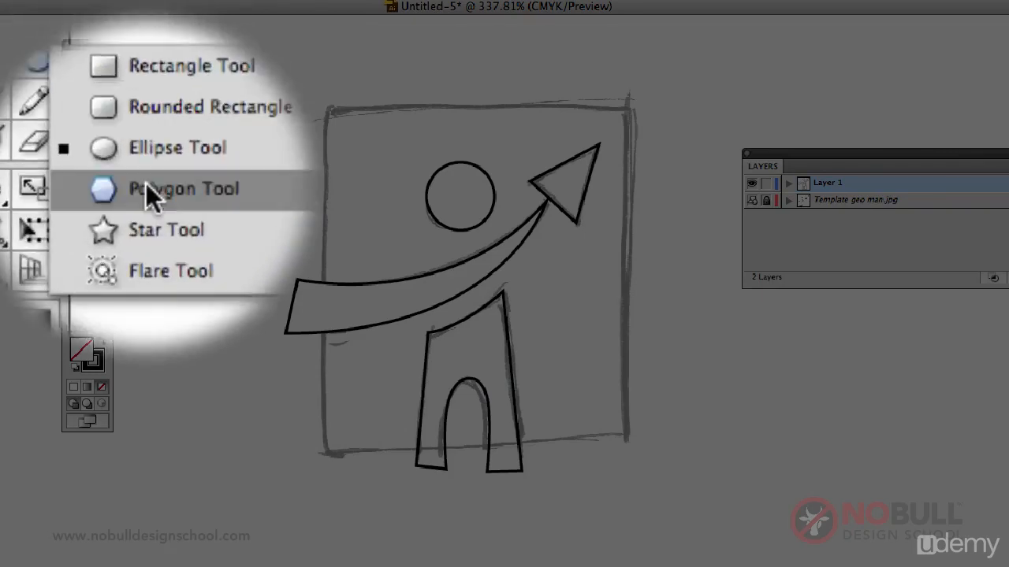
click(146, 192)
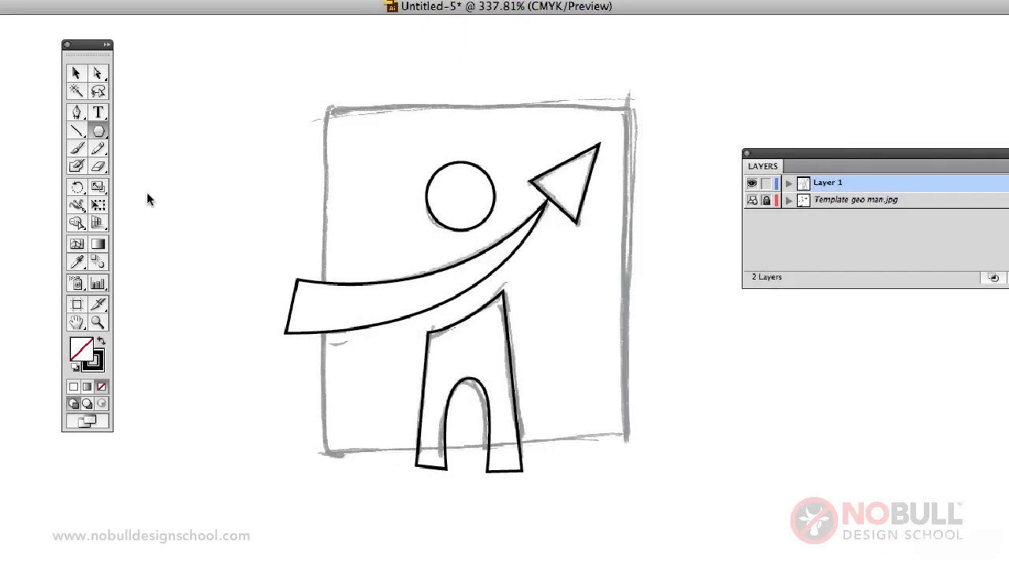
click(208, 197)
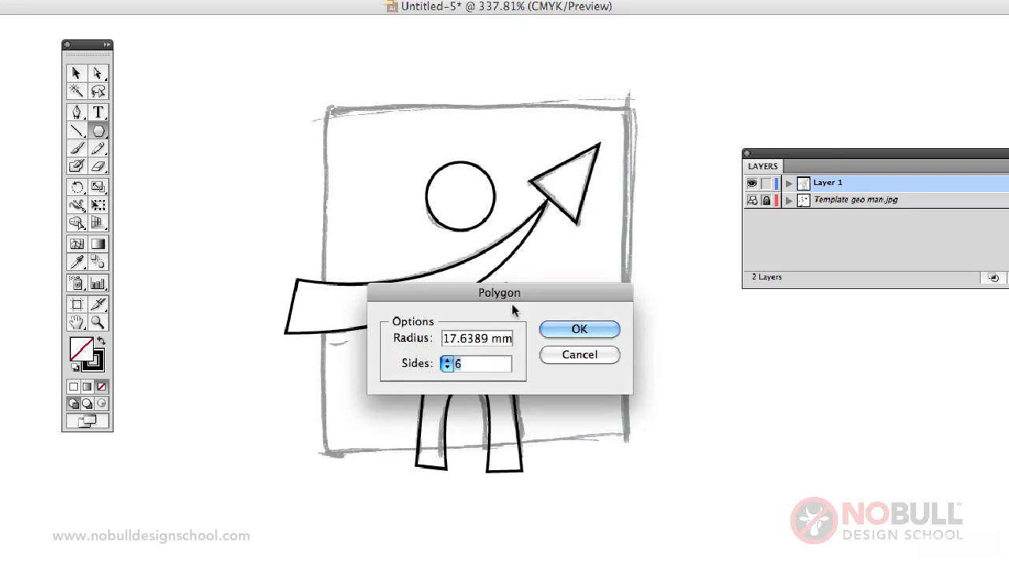
double_click(476, 363)
text(3)
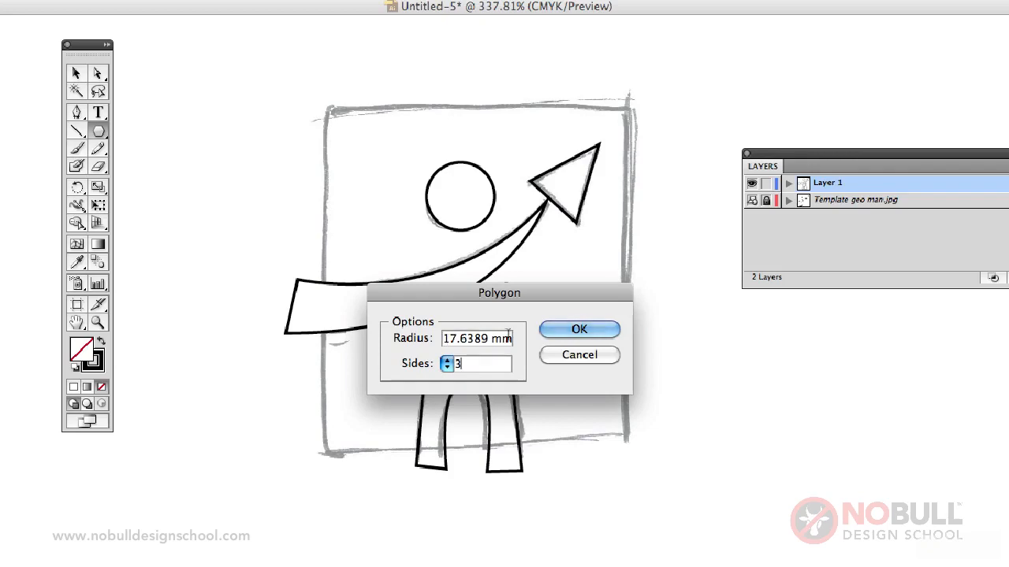
click(586, 328)
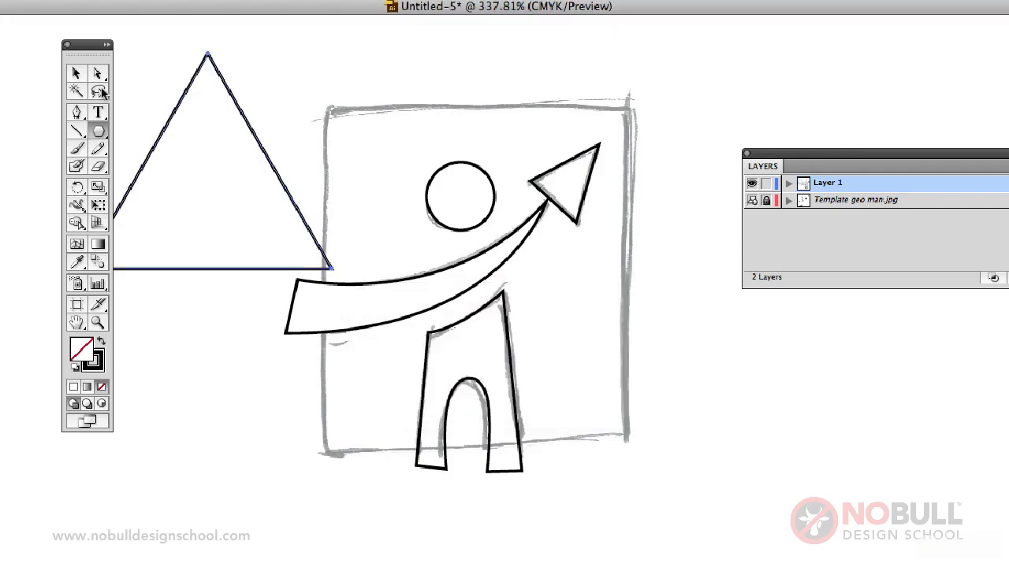
Move the new triangle to the empty area below the arrow's tail
click(76, 72)
click(263, 153)
drag(263, 152, 293, 244)
drag(329, 207, 331, 392)
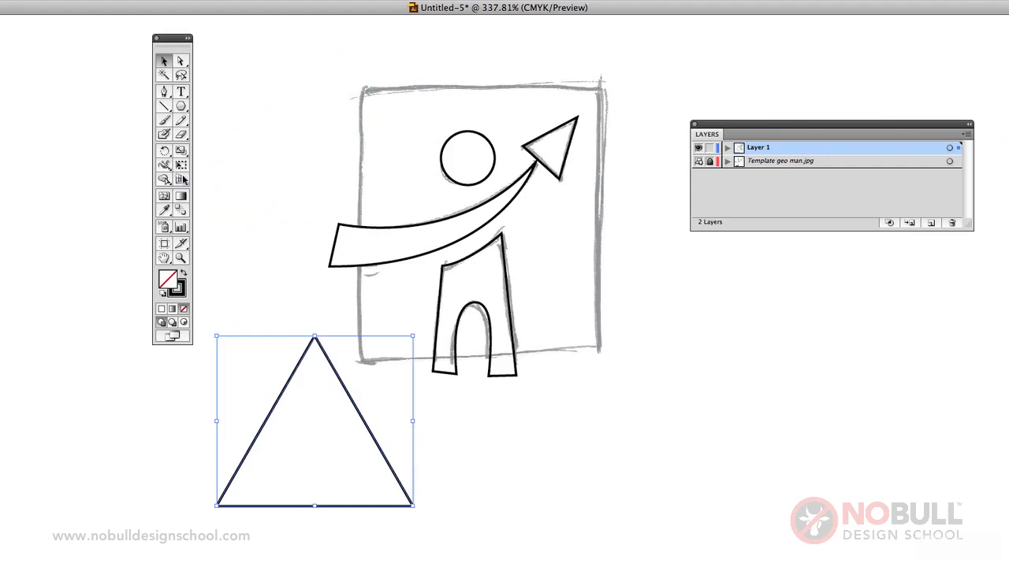
Narrow, shorten and scale down the triangle with Free Transform, and place it beneath the arrow's tail
click(182, 166)
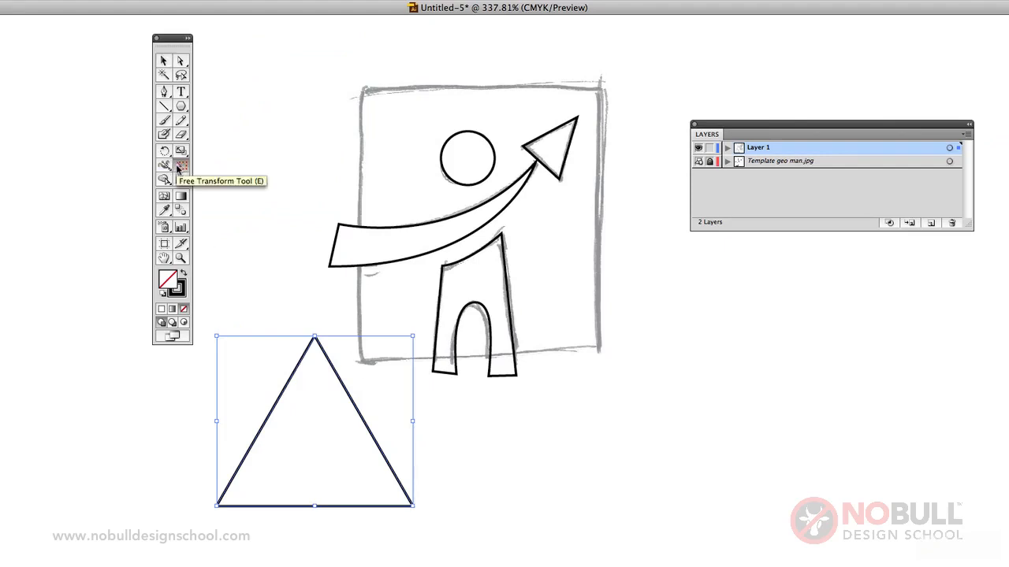
drag(412, 424, 384, 421)
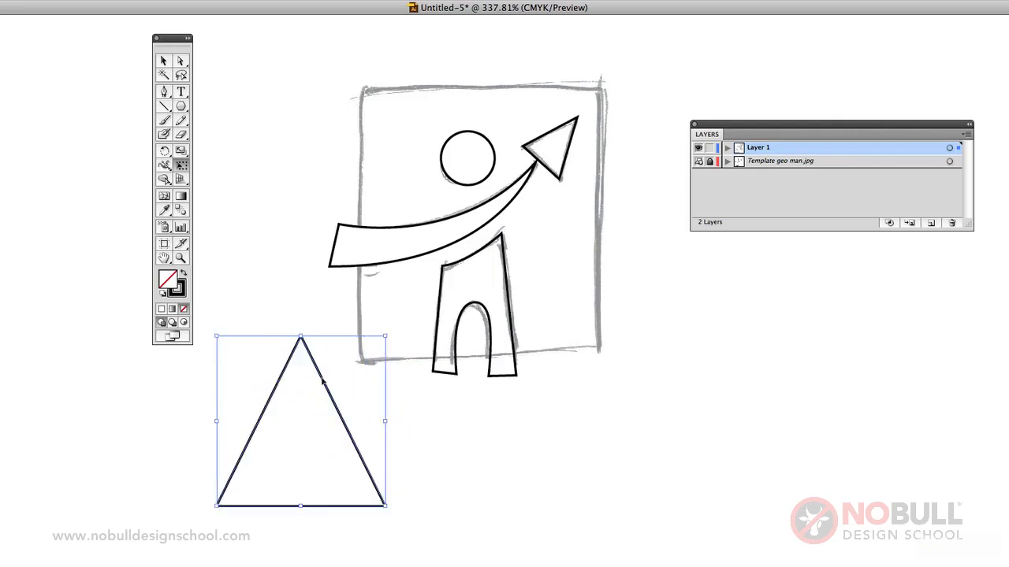
mouse_move(300, 336)
mouse_down()
mouse_move(303, 405)
mouse_move(300, 344)
mouse_up()
drag(385, 426, 345, 424)
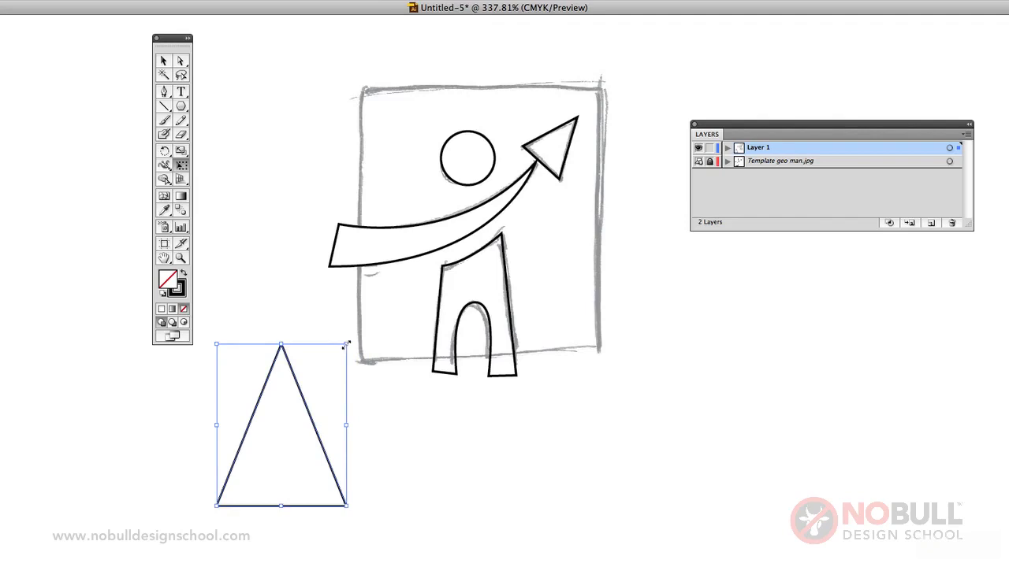
drag(346, 344, 278, 429)
drag(262, 466, 299, 321)
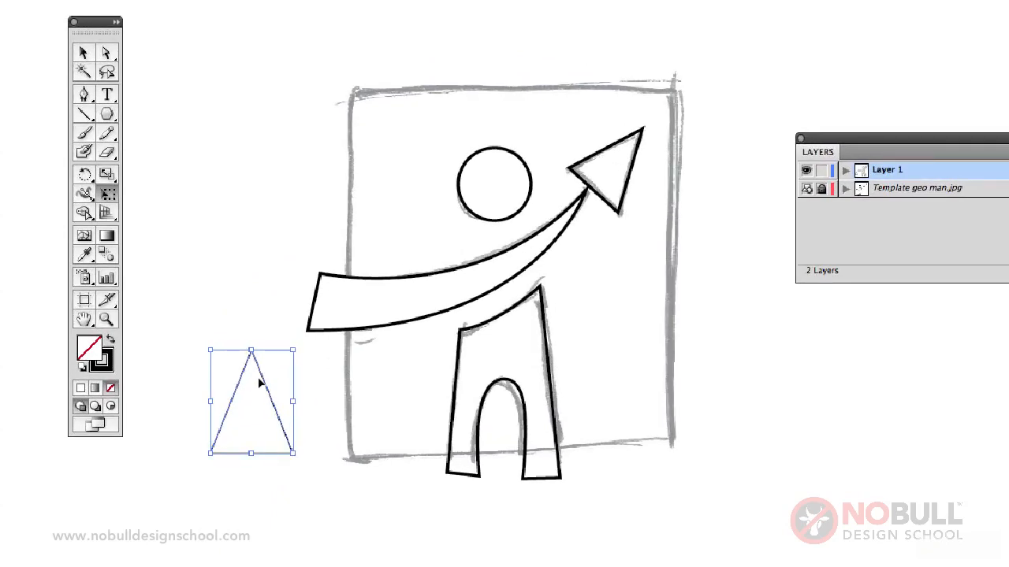
Delete the transformed triangle and leave nothing selected
key(Delete)
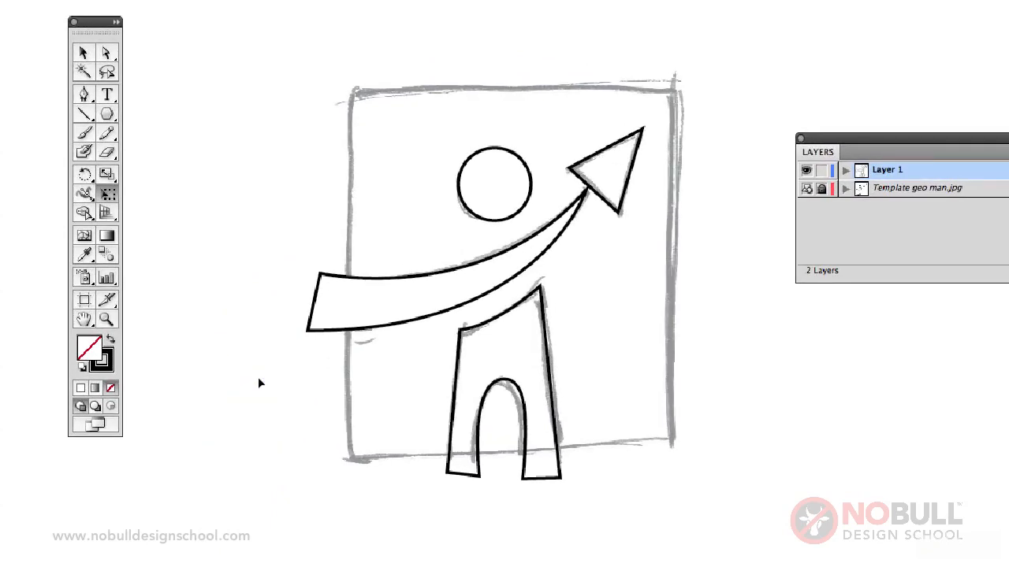
click(83, 53)
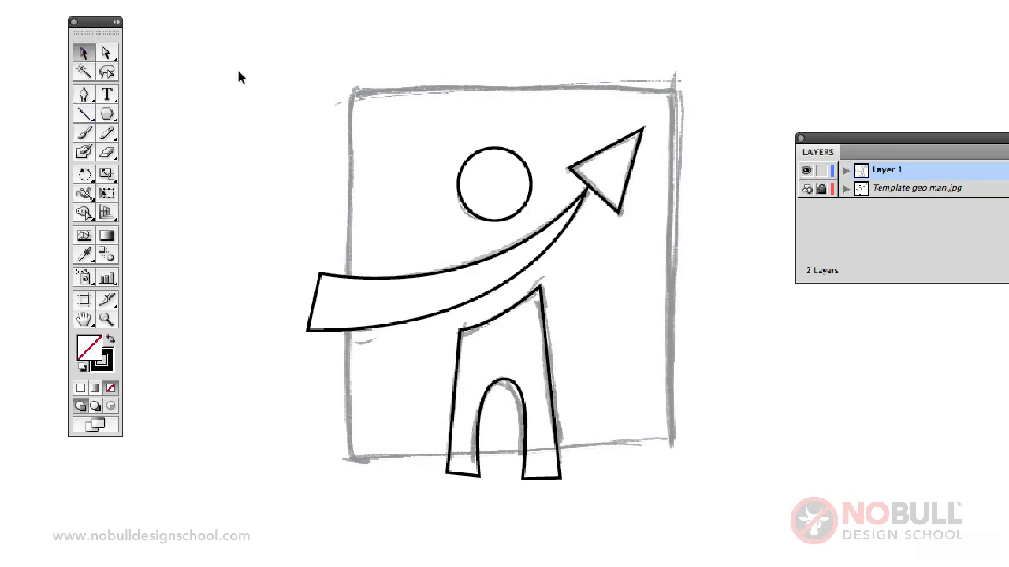
click(542, 313)
click(599, 315)
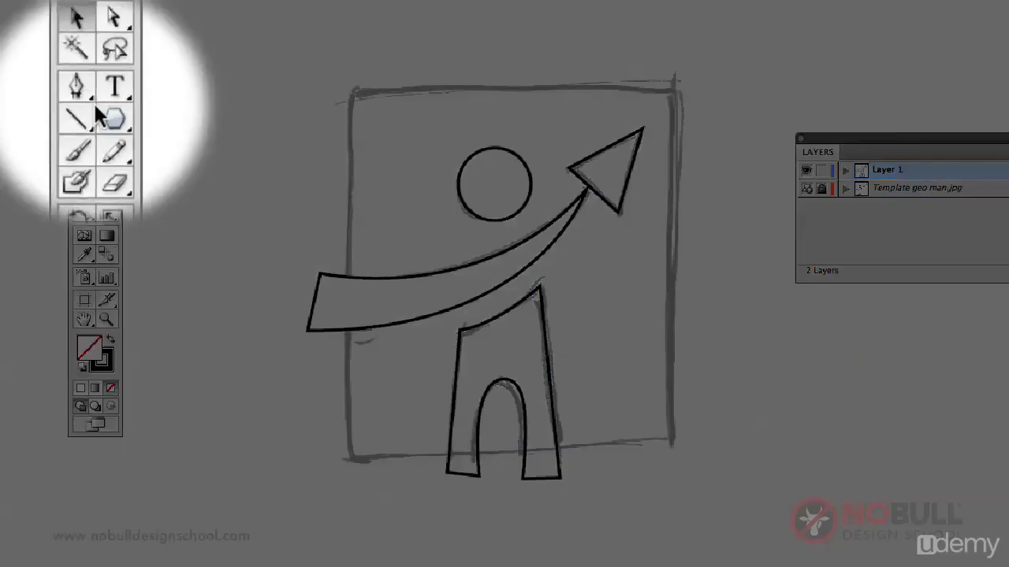
Draw an unfilled square about 39.9 mm wide over the sketched frame, shift it slightly left to centre it, and deselect it
drag(107, 113, 143, 114)
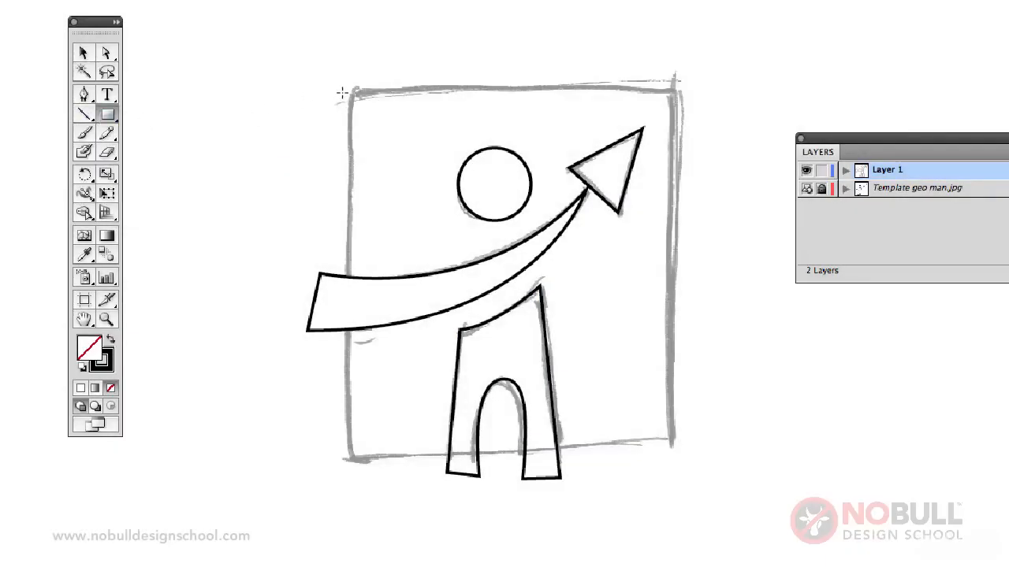
mouse_move(344, 92)
mouse_down()
mouse_move(407, 184)
mouse_move(674, 383)
mouse_move(598, 428)
mouse_move(628, 438)
mouse_up()
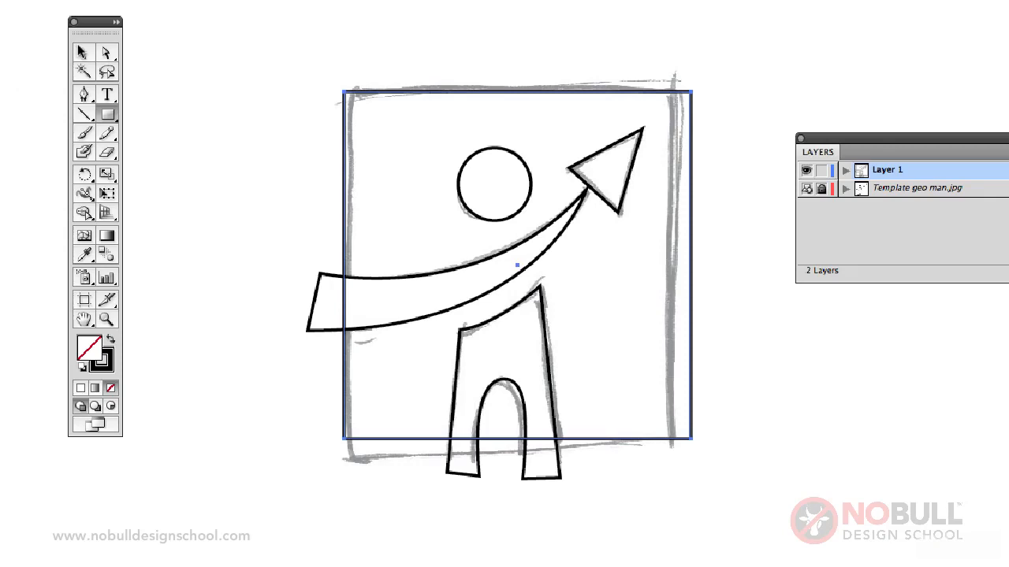
click(83, 52)
drag(693, 250, 685, 248)
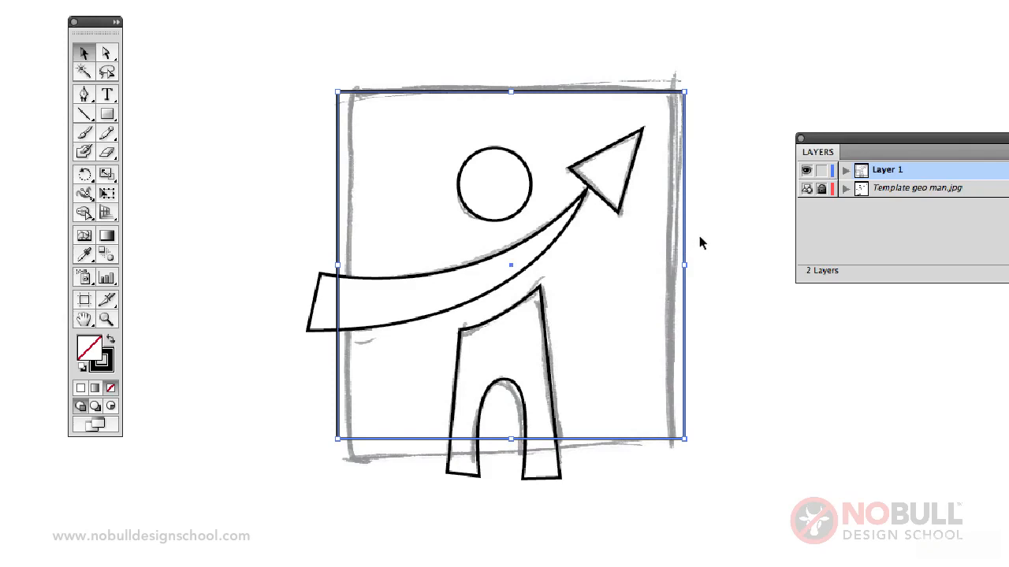
click(276, 254)
Swap the square's fill and stroke to check its stacking over the figure, swap them back, and deselect it
click(329, 278)
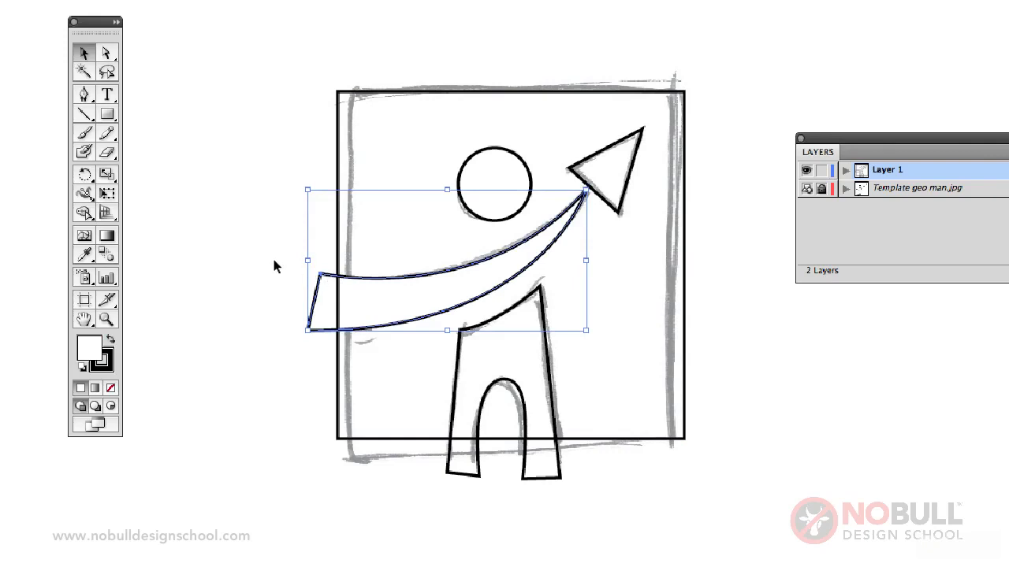
click(338, 124)
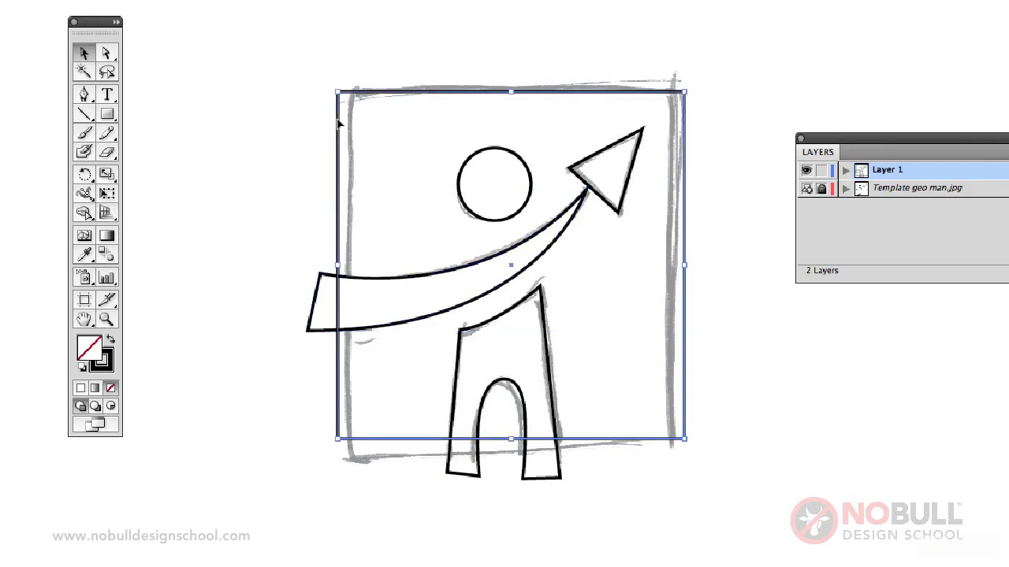
click(110, 342)
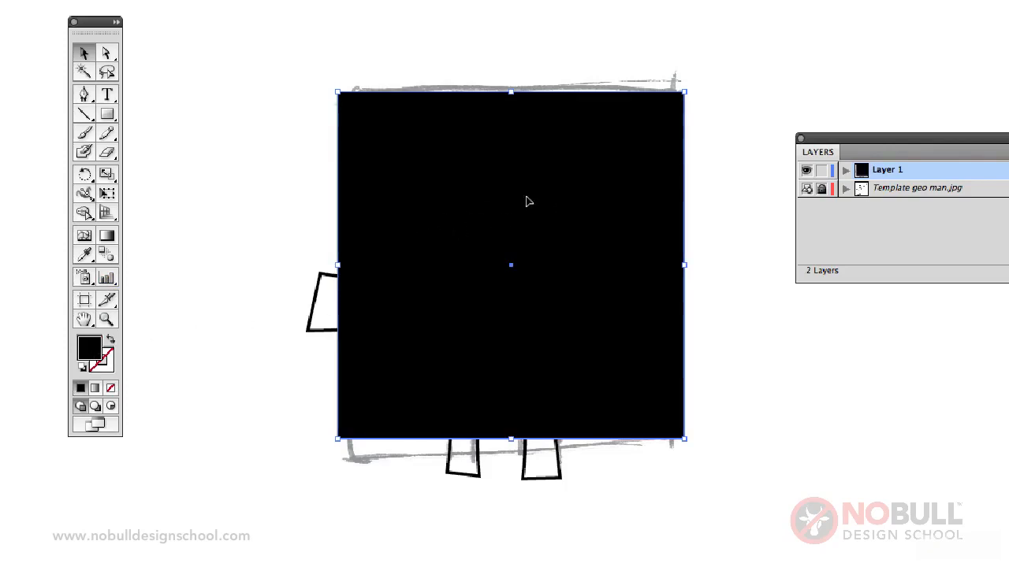
click(109, 342)
click(206, 366)
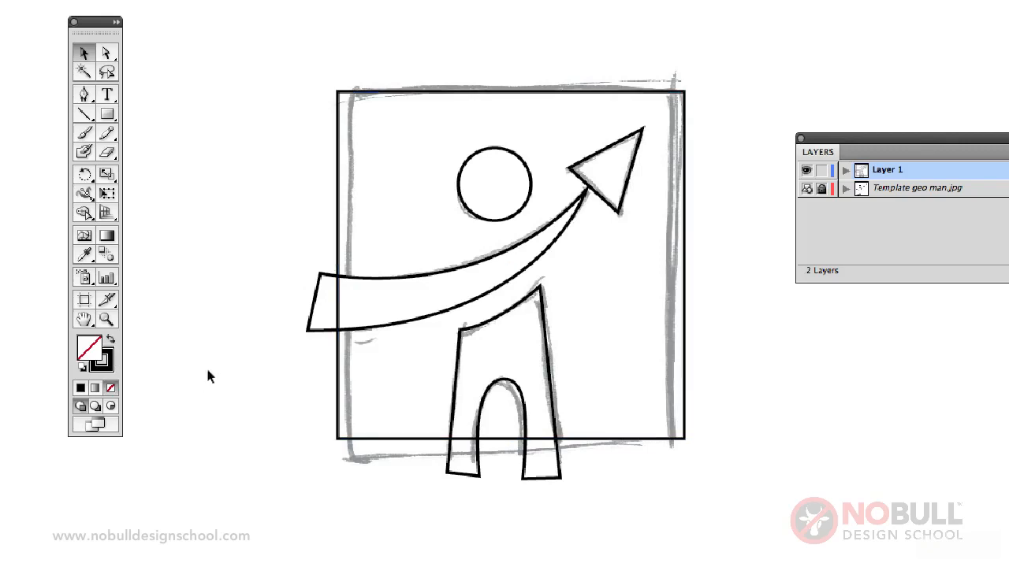
Send the square frame to the back, behind the figure's shapes
click(340, 231)
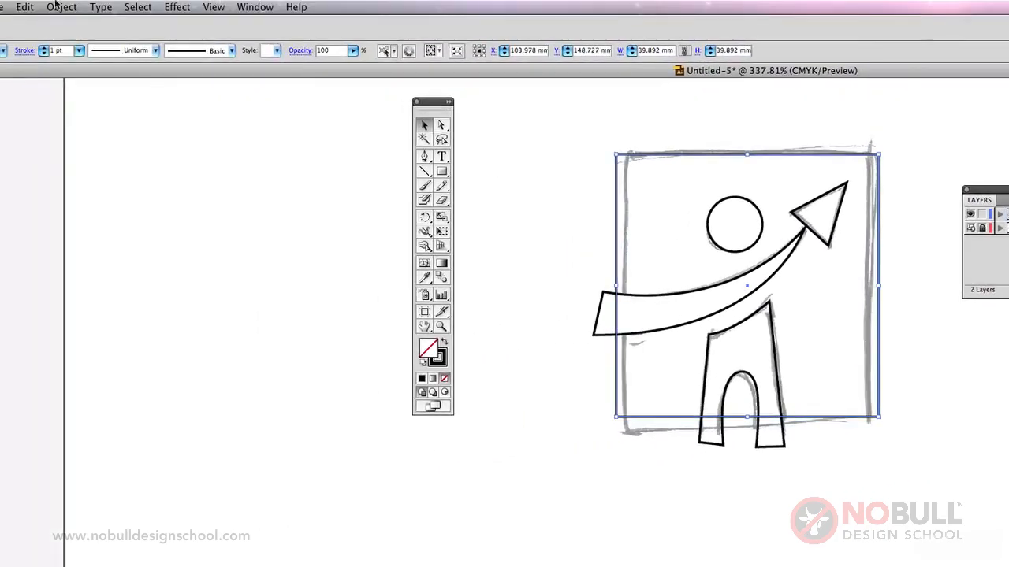
click(56, 6)
mouse_move(73, 34)
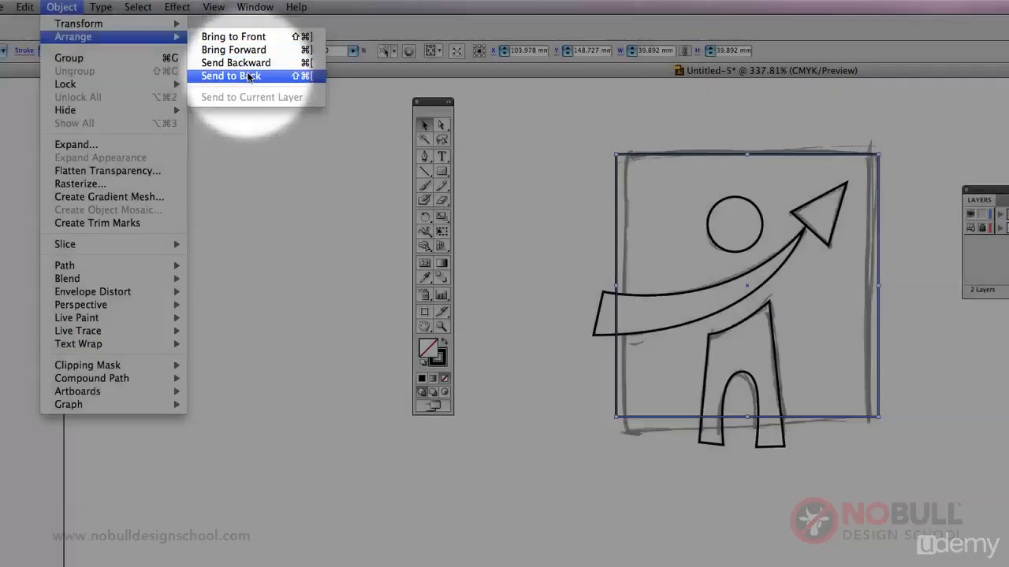
click(230, 76)
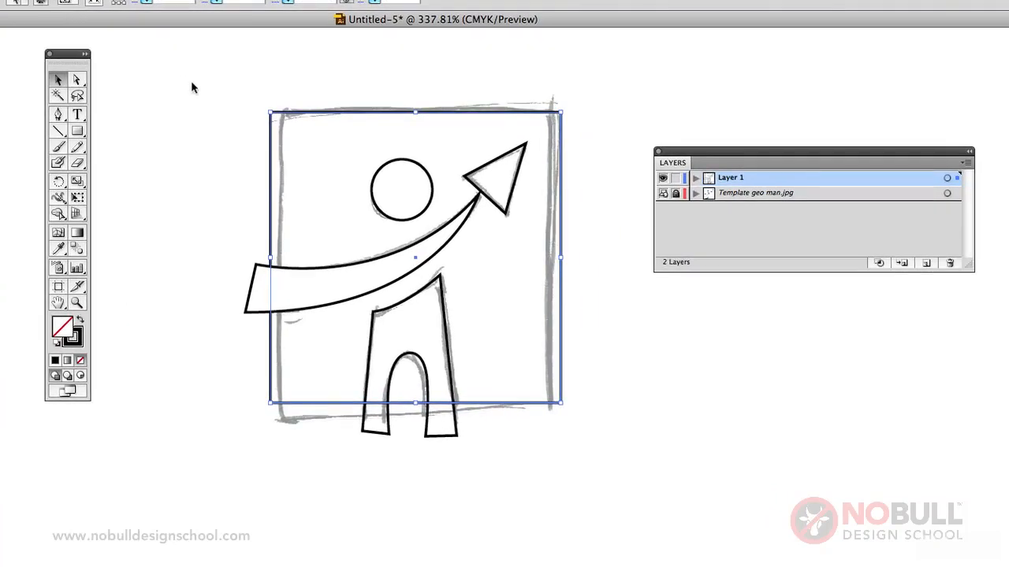
Remove the black stroke from the curved arm shape, keeping its white fill, and deselect it
click(248, 241)
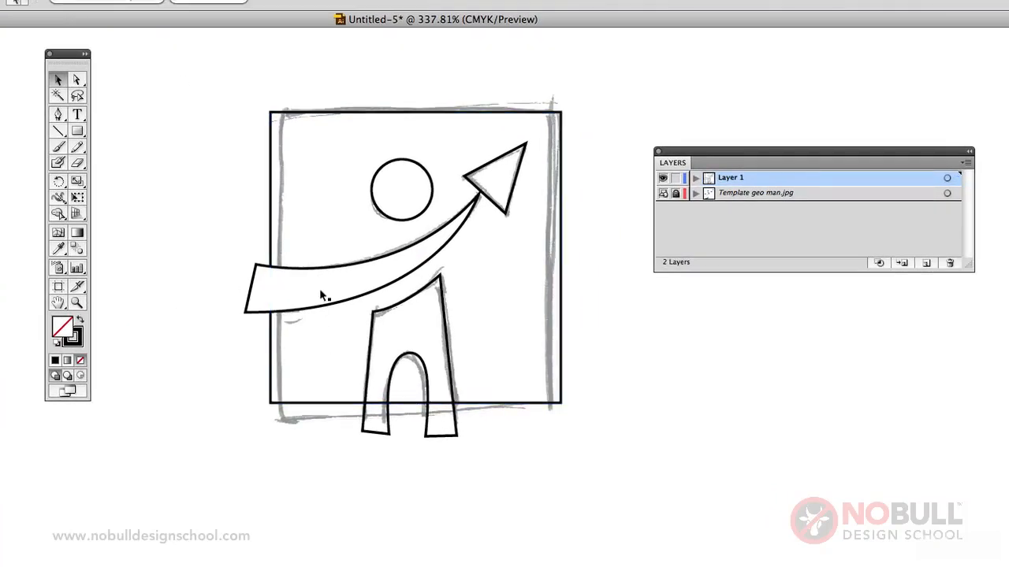
click(274, 297)
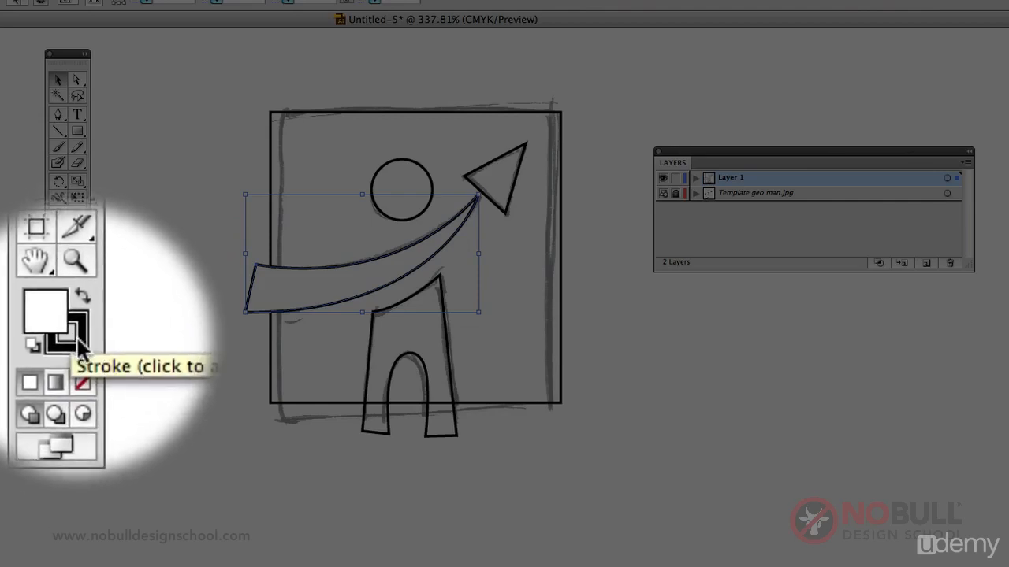
click(76, 339)
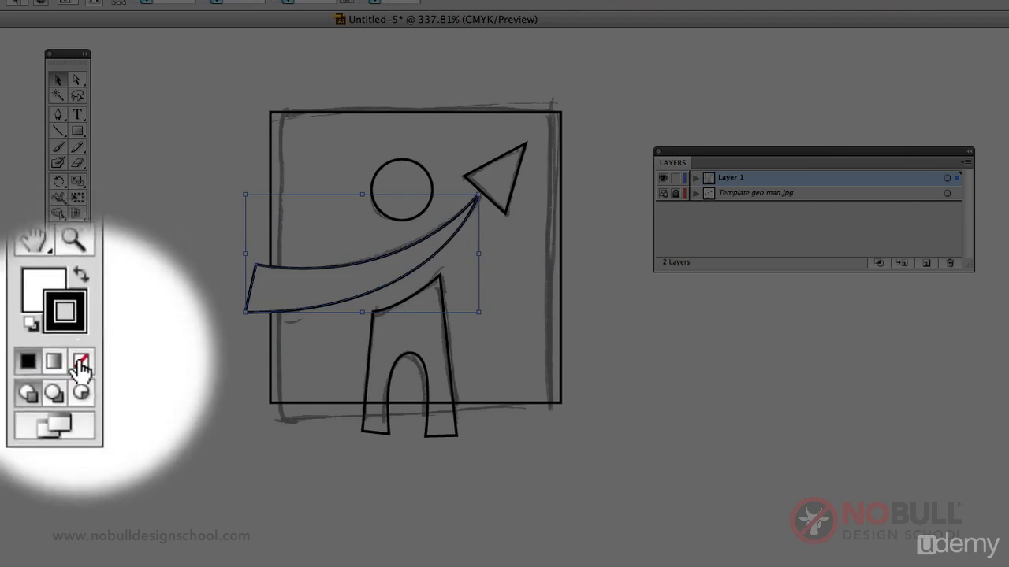
click(81, 362)
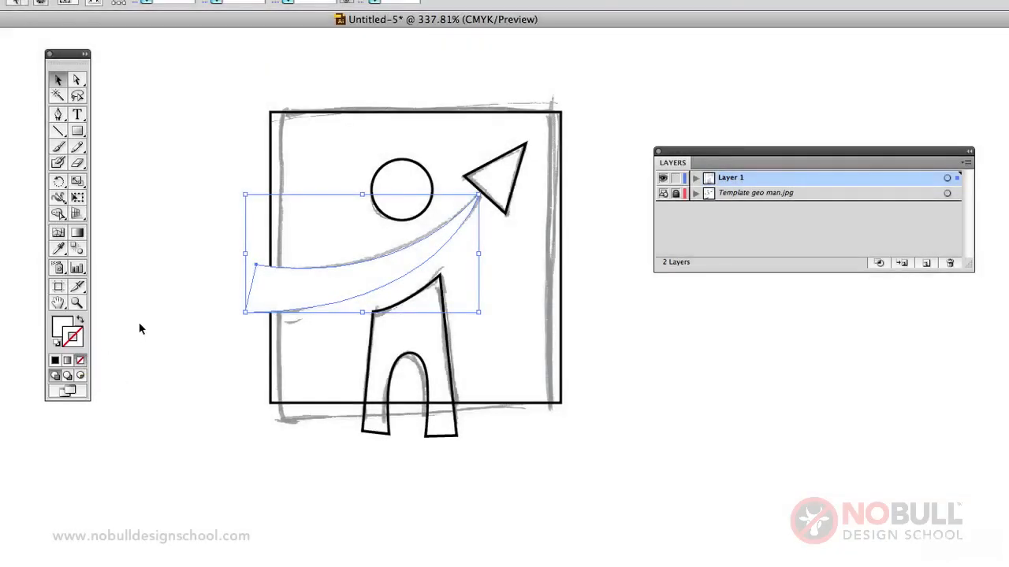
click(142, 322)
Remove the black stroke from the head circle and deselect it
click(431, 194)
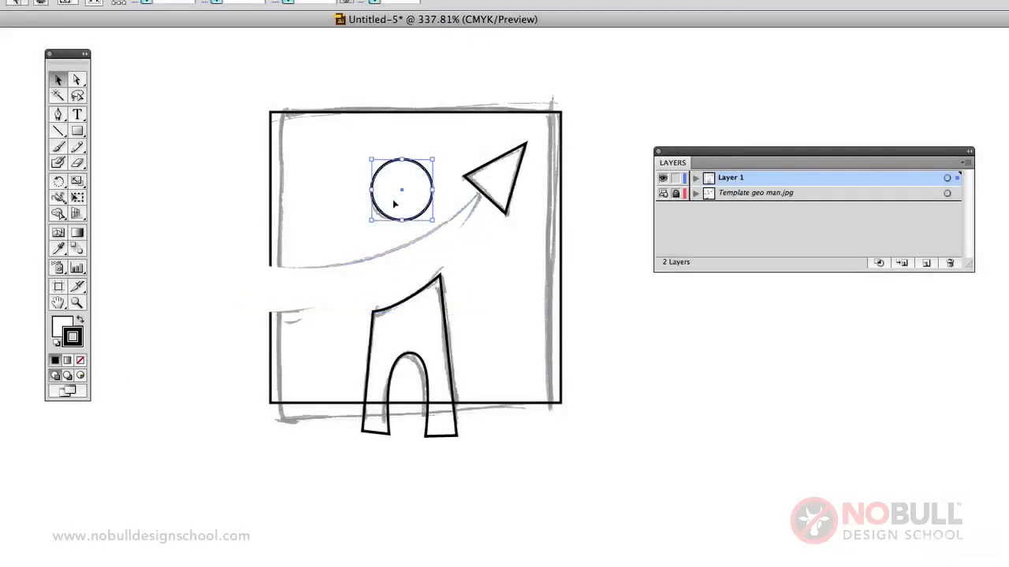
click(80, 361)
click(497, 189)
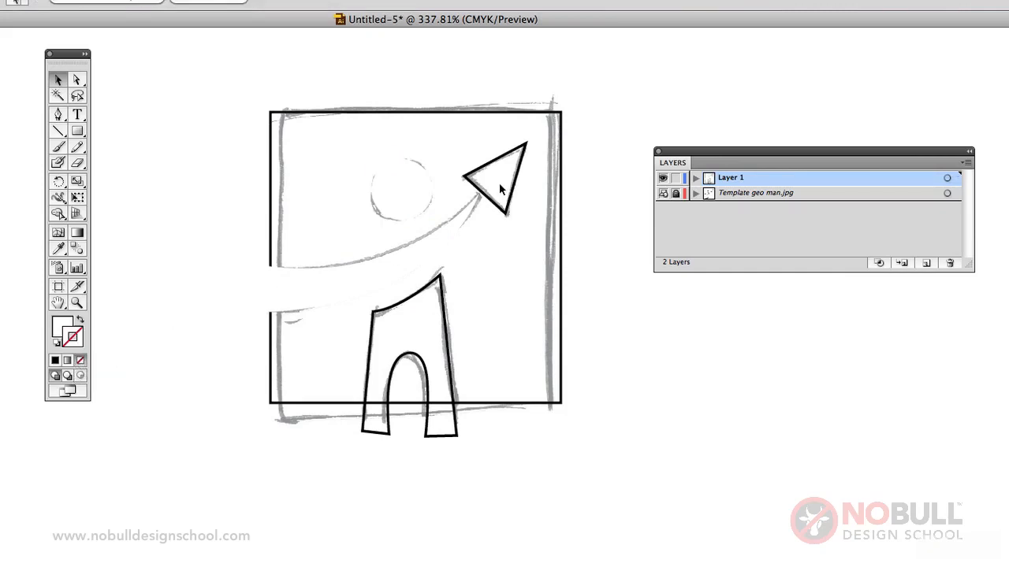
Give the triangular arrowhead the default white fill, remove its stroke, and deselect it
click(512, 192)
click(70, 333)
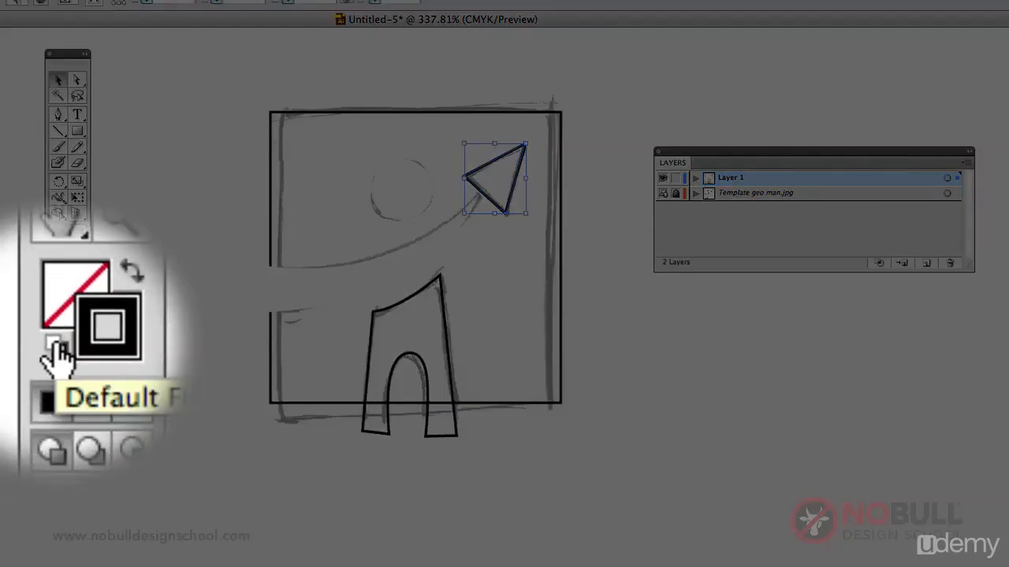
click(56, 345)
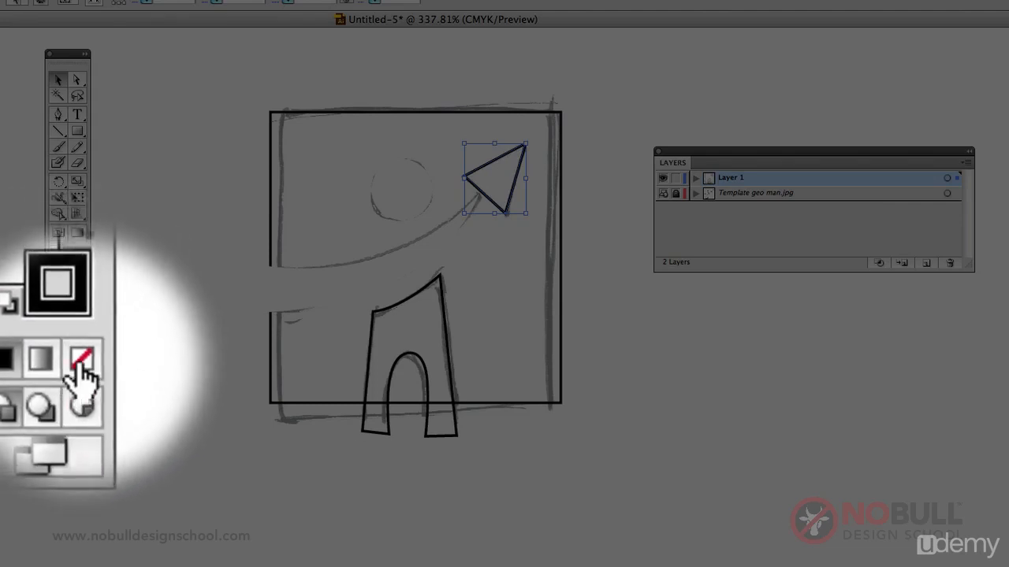
click(80, 360)
click(320, 351)
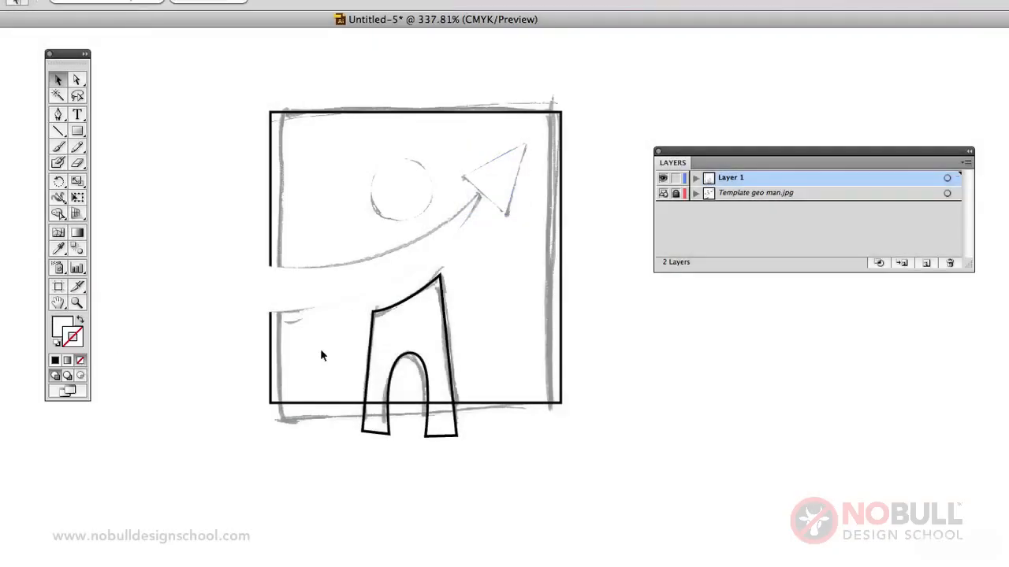
Apply the default white fill to the legs shape, set its stroke to none, and deselect it
click(437, 329)
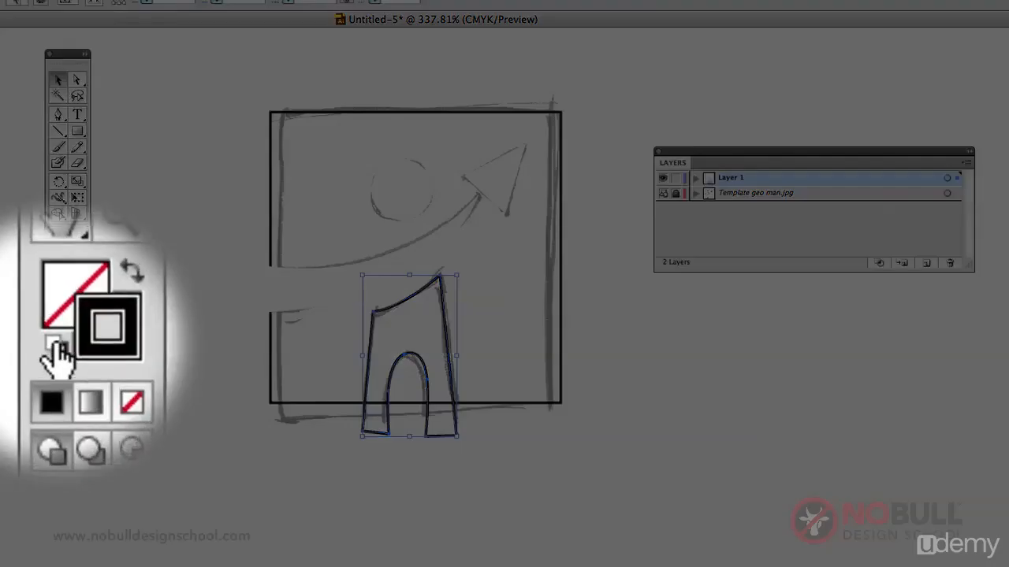
click(55, 344)
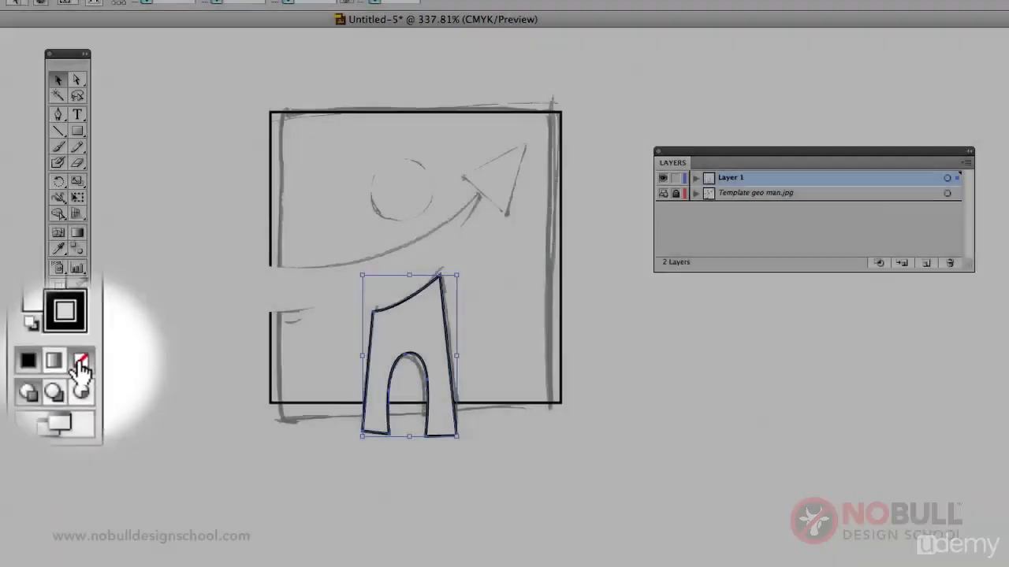
click(79, 360)
click(154, 424)
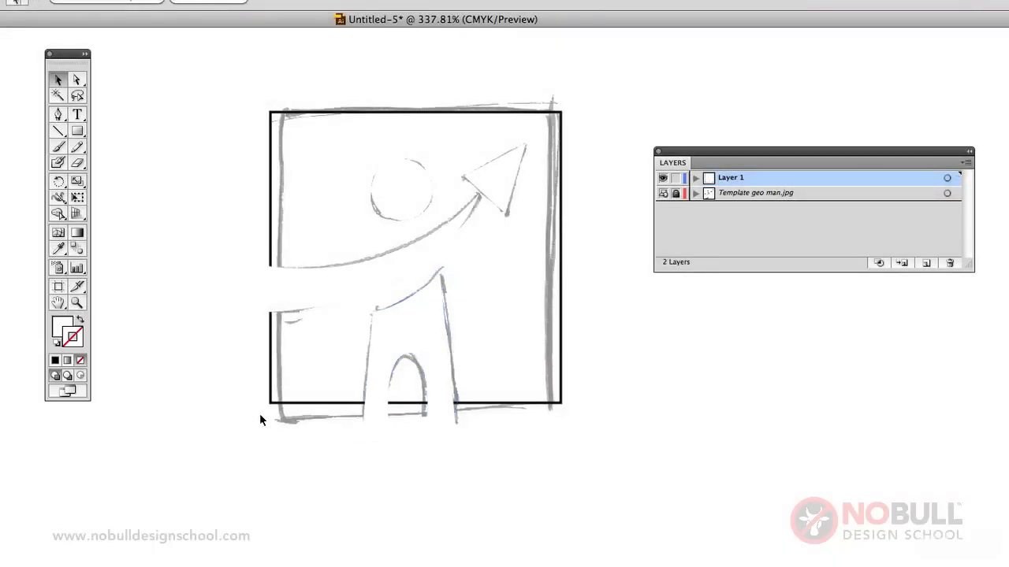
Swap the square frame's fill and stroke to make it solid black, and hide the Template geo man.jpg layer
click(295, 404)
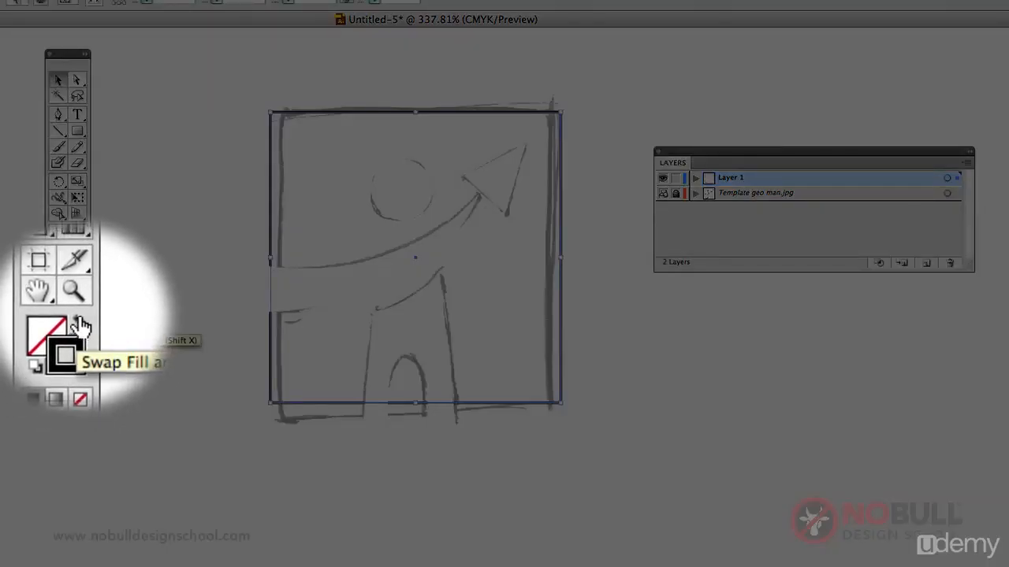
click(83, 310)
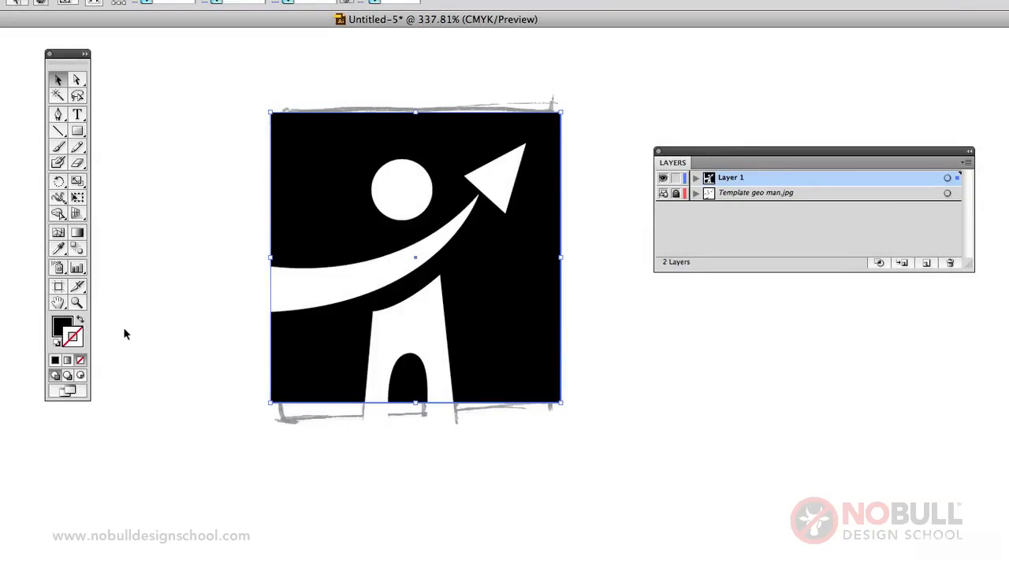
click(124, 333)
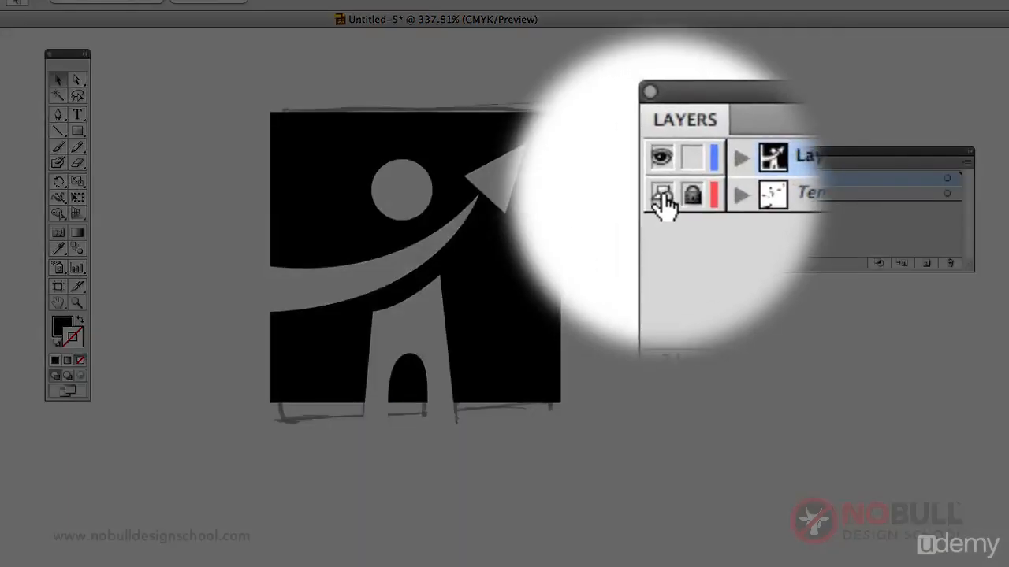
click(663, 193)
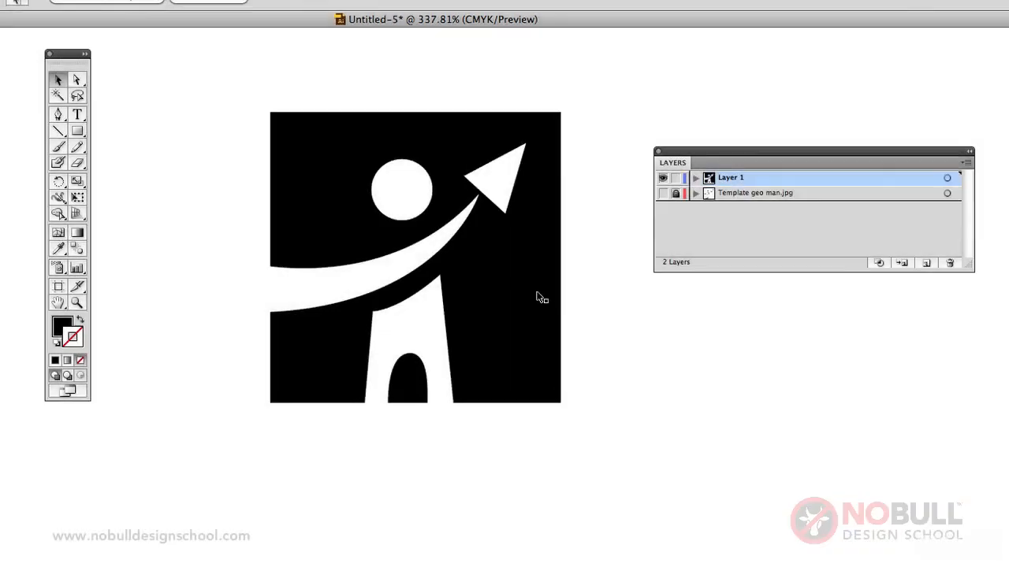
Shift the black square slightly down and to the left behind the figure, and deselect it
click(541, 260)
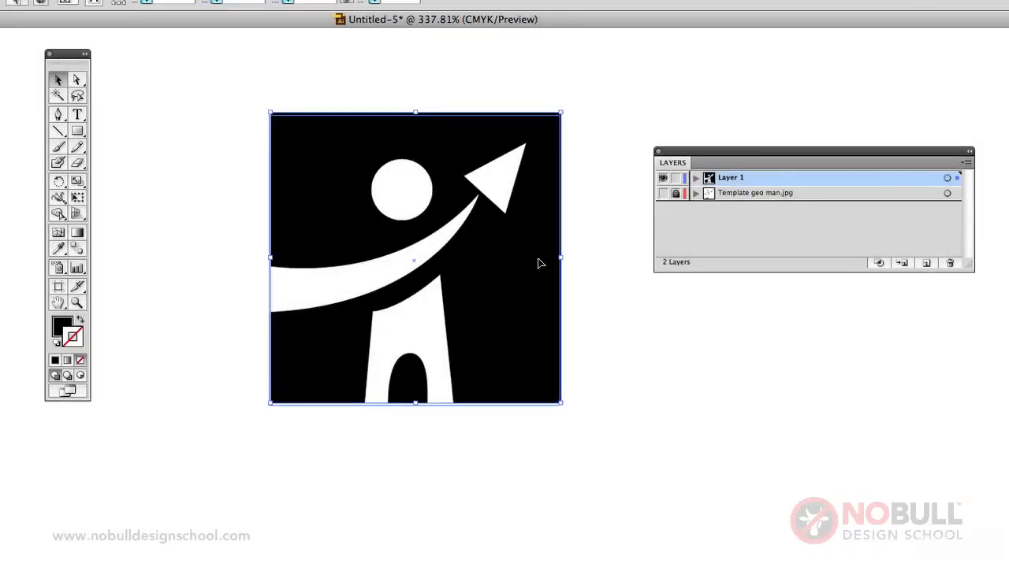
drag(538, 259, 527, 278)
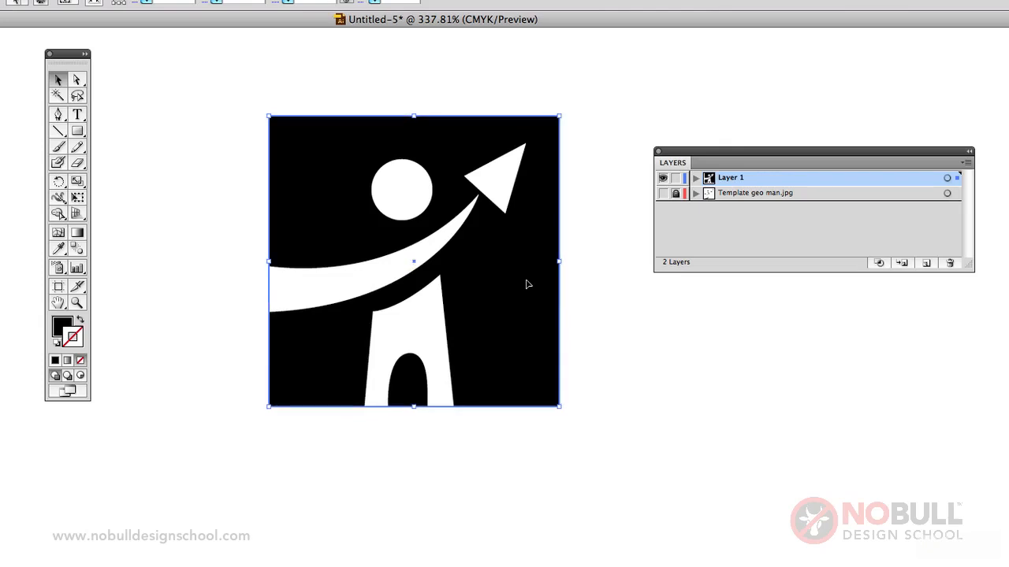
click(595, 317)
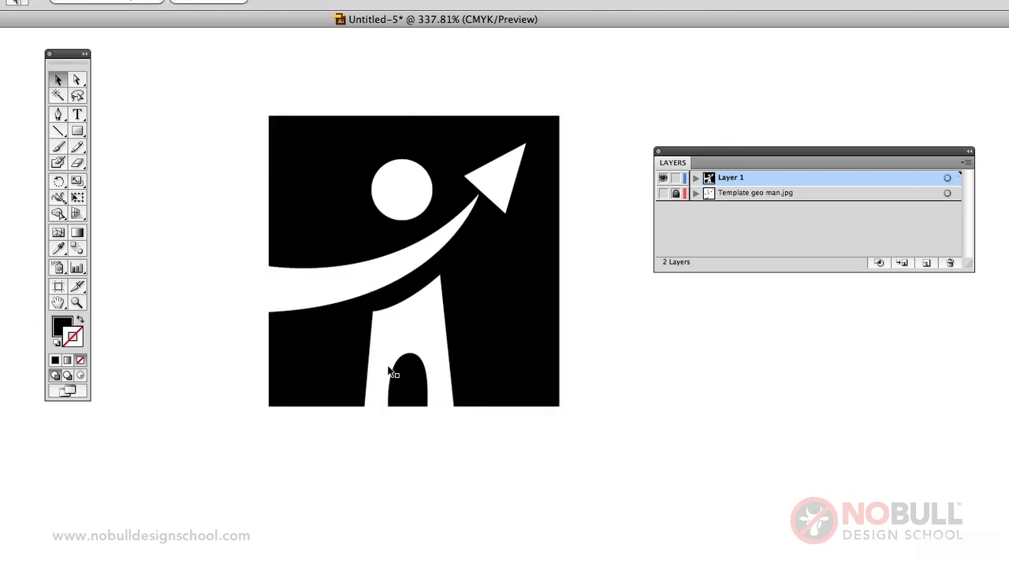
Examine where the arm and legs extend past the black square by selecting them individually and with all the shapes, and deselect
click(427, 345)
click(628, 320)
click(376, 275)
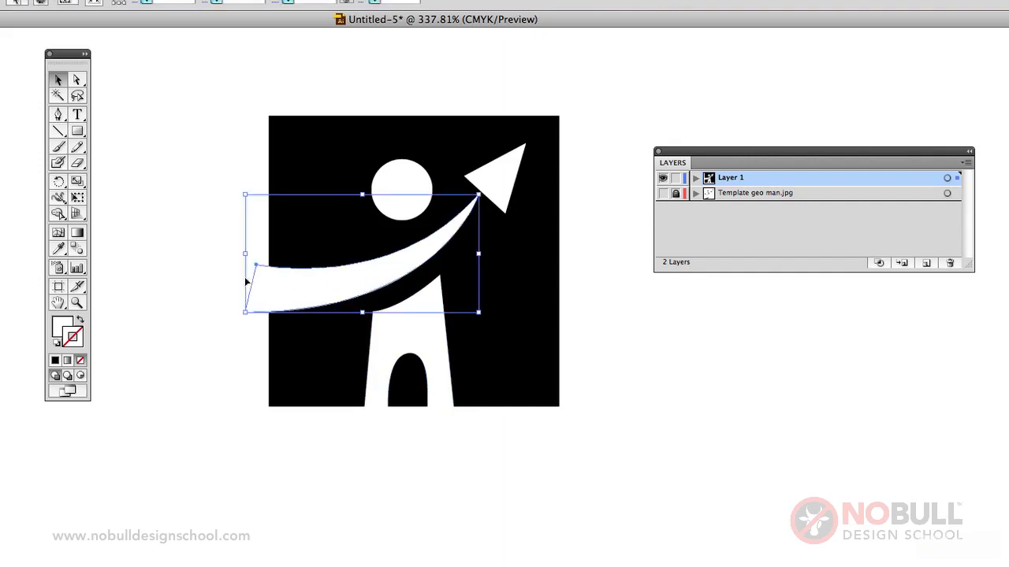
click(189, 285)
click(259, 271)
drag(222, 101, 709, 534)
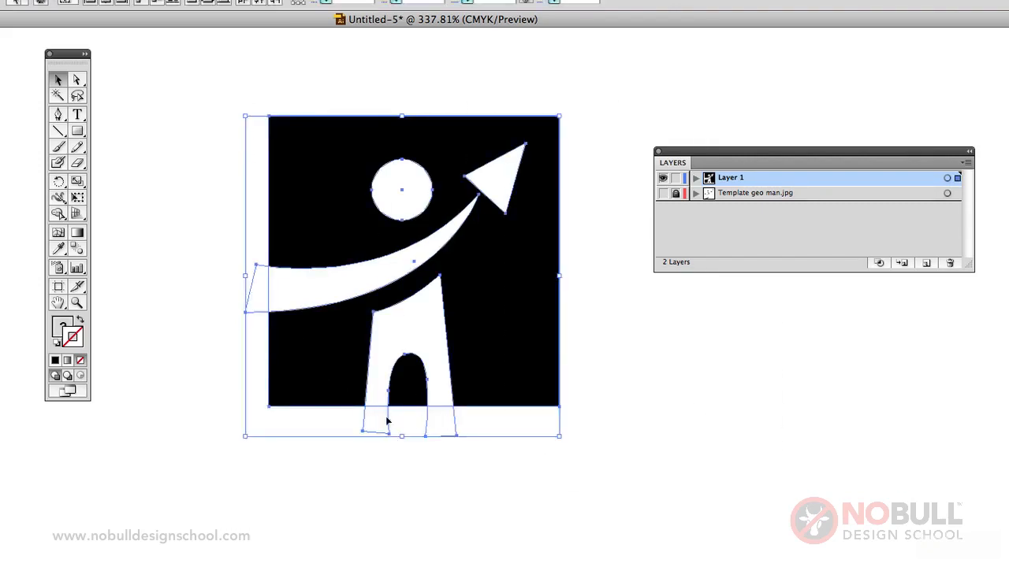
click(470, 491)
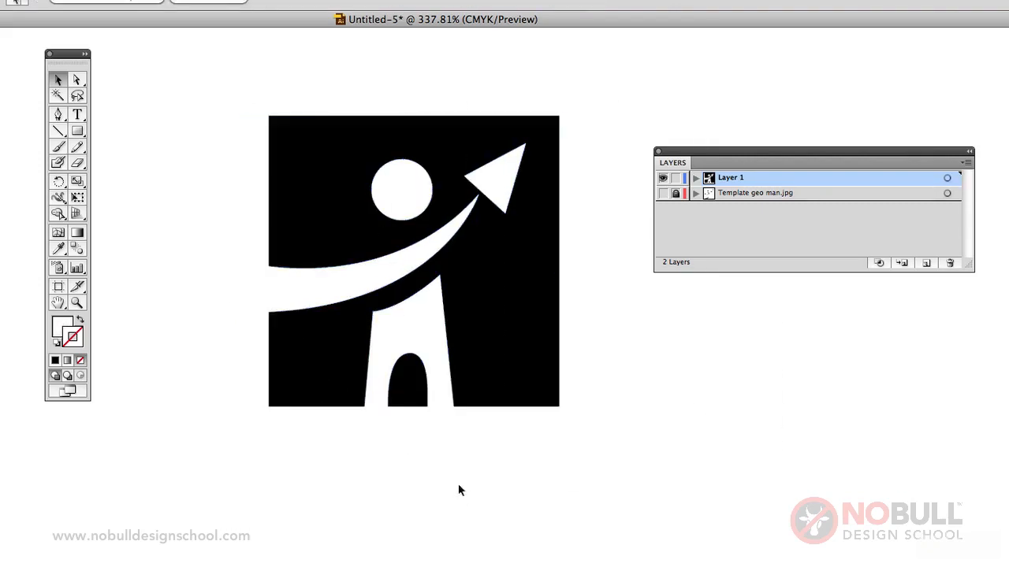
Split the arm, black square and legs along their overlaps using the Pathfinder Divide operation
click(268, 291)
shift+click(310, 165)
shift+click(383, 356)
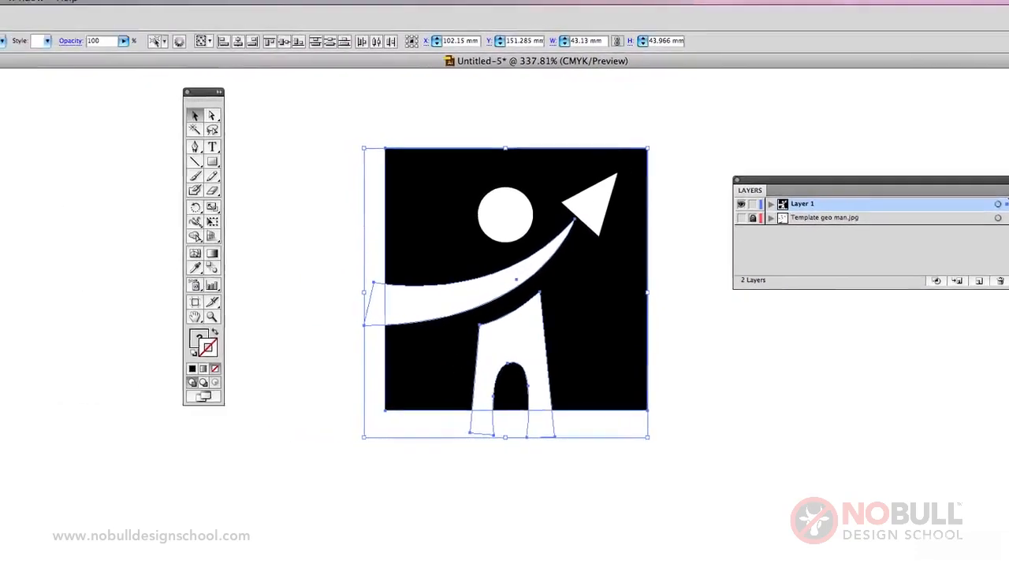
click(55, 7)
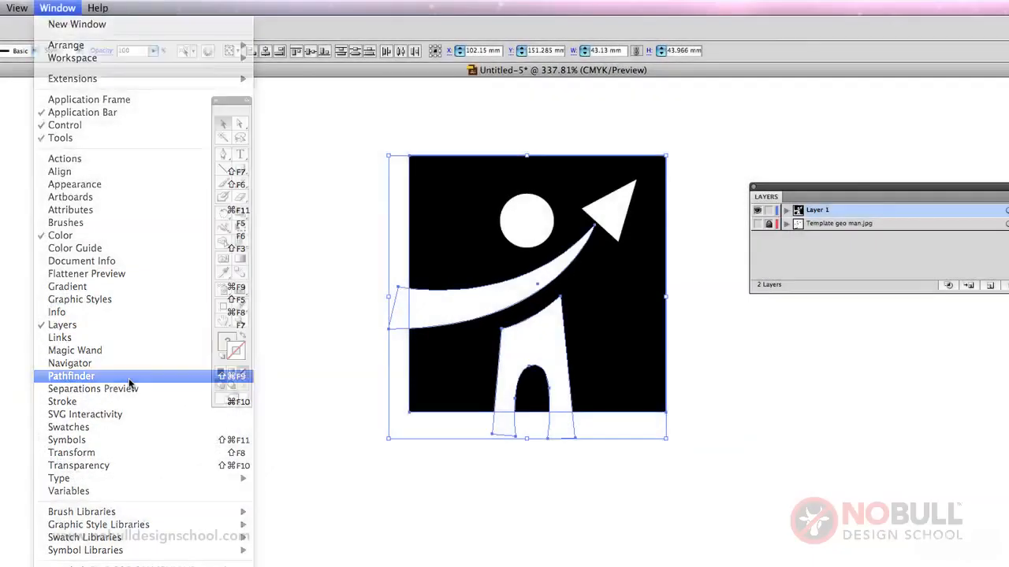
click(70, 376)
drag(866, 492, 703, 231)
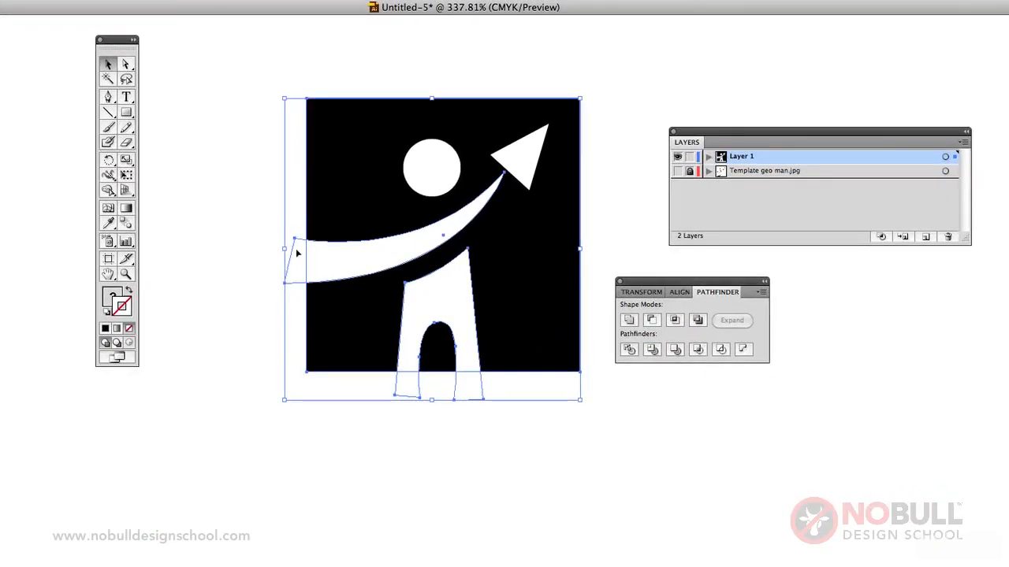
click(629, 352)
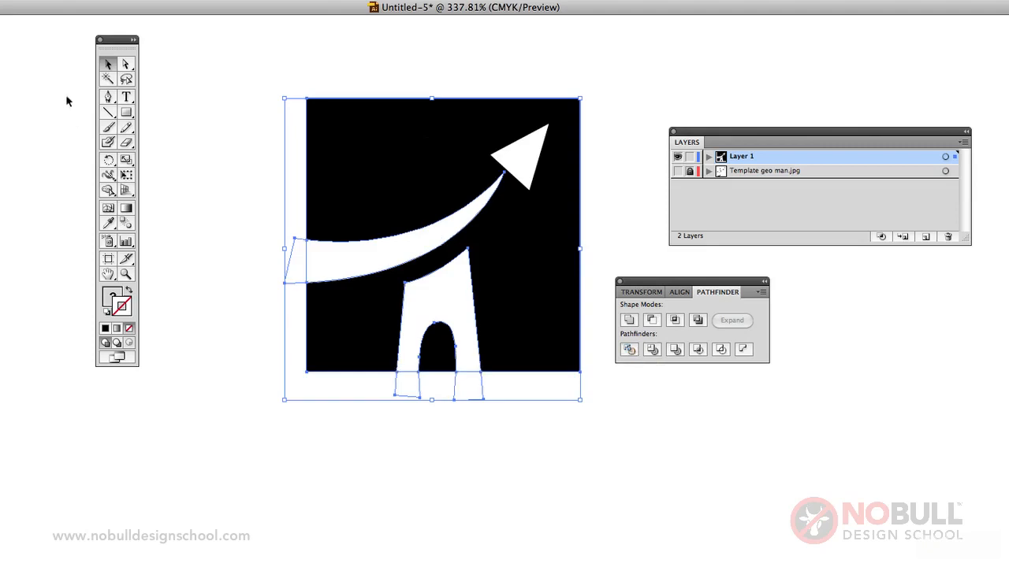
Delete the divided pieces of the arm and legs that extend beyond the black square's edges
click(126, 63)
click(237, 94)
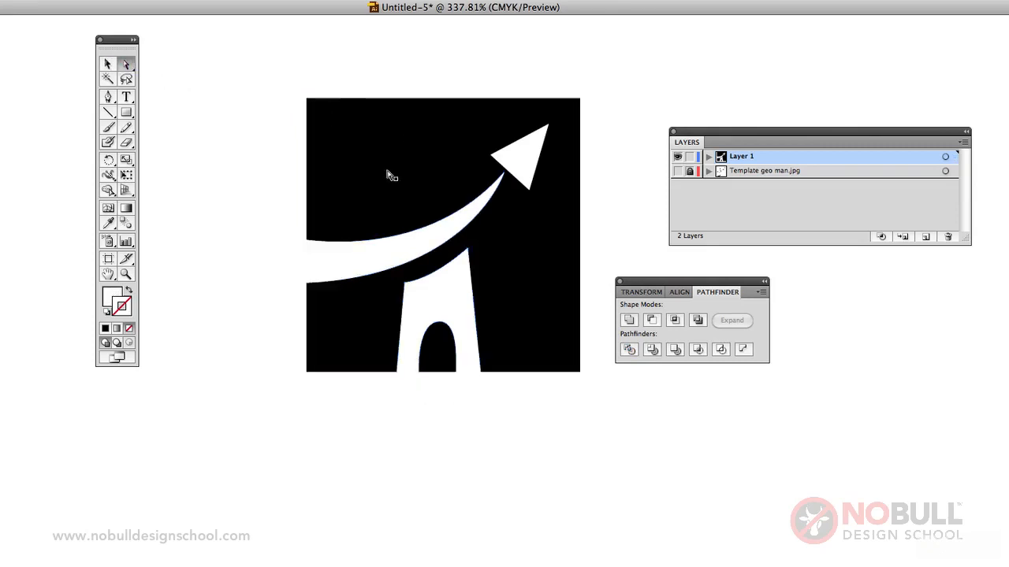
click(299, 276)
key(Delete)
click(468, 389)
key(Delete)
Send the divided square, arm and legs group to the back, behind the head circle
click(108, 64)
click(473, 193)
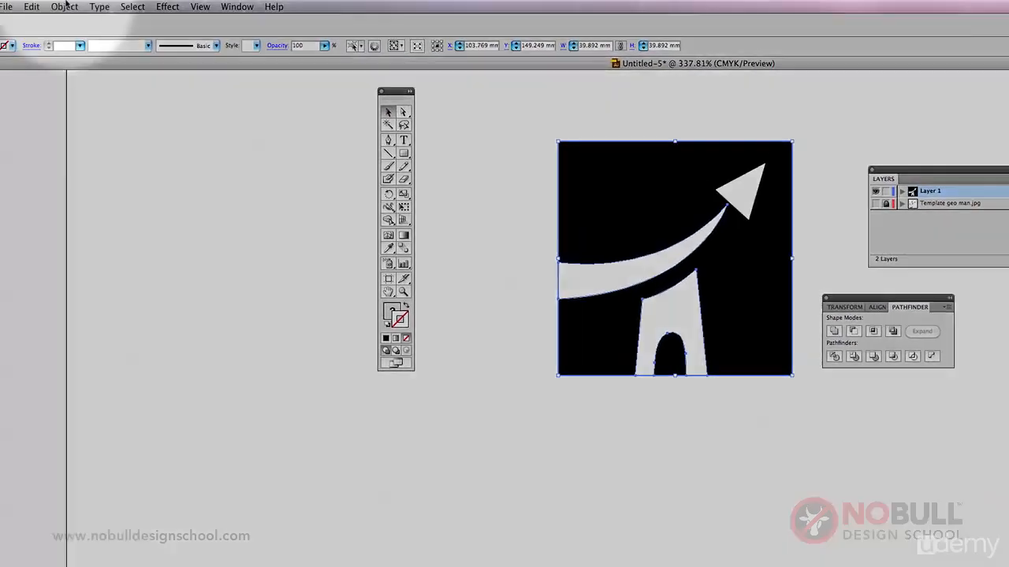
click(65, 6)
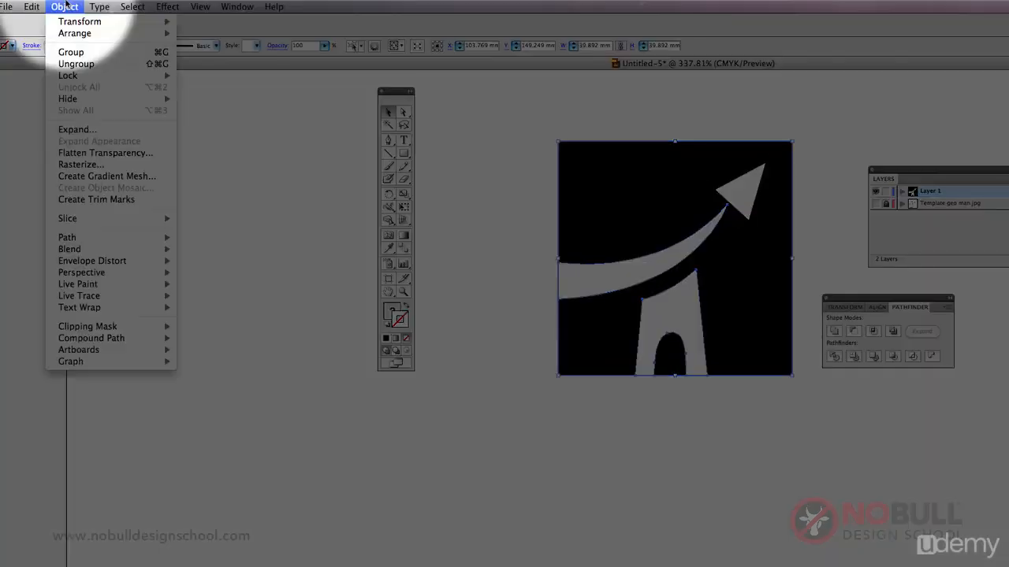
mouse_move(75, 36)
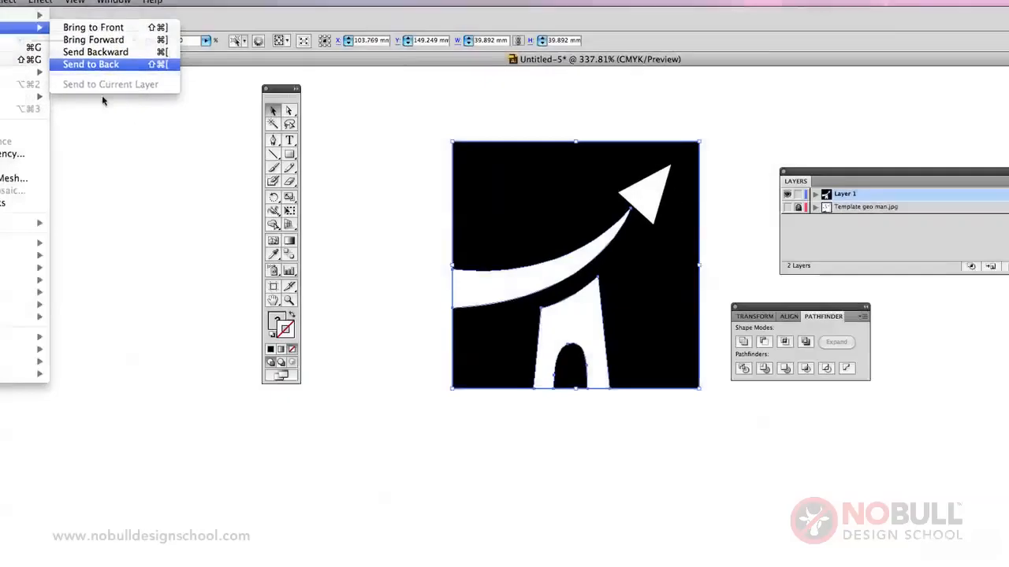
click(215, 68)
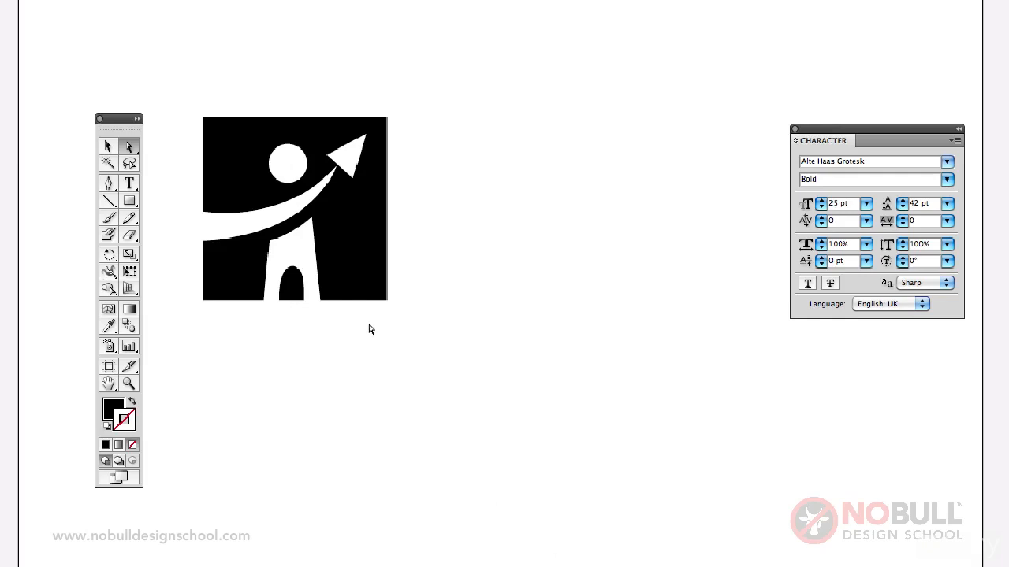
Add the text "continuous improvement network" beside the logo square in Alte Haas Grotesk Bold at 25 pt
click(129, 183)
click(435, 166)
text(C)
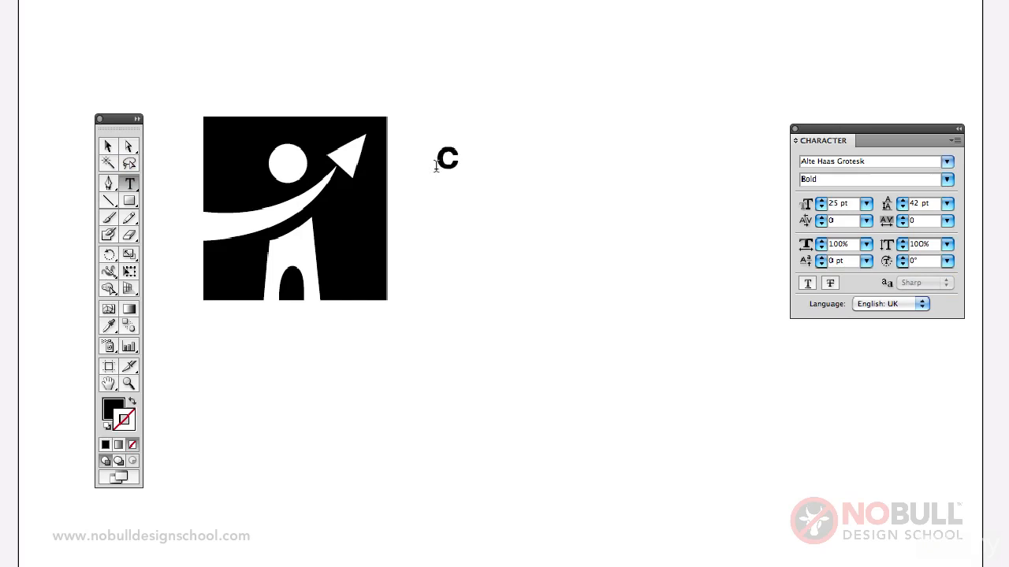
text(ontin)
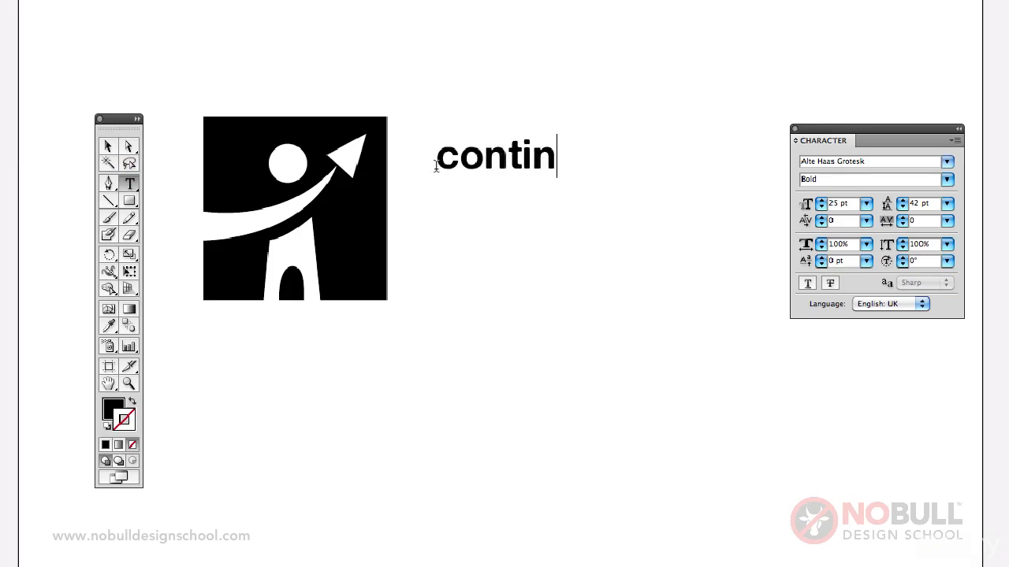
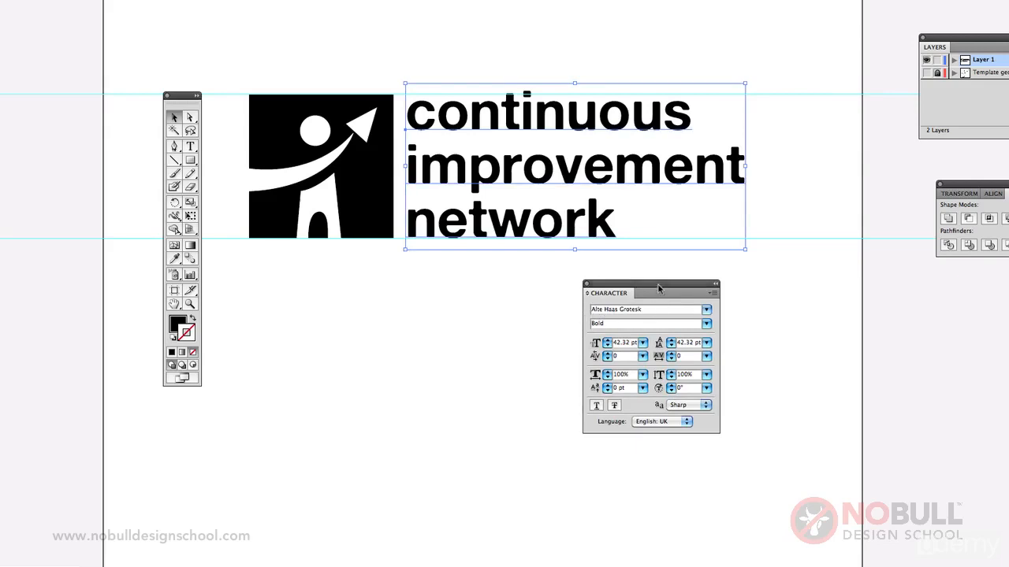
Move the Character panel slightly up and to the right, beneath the text block
drag(659, 289, 718, 270)
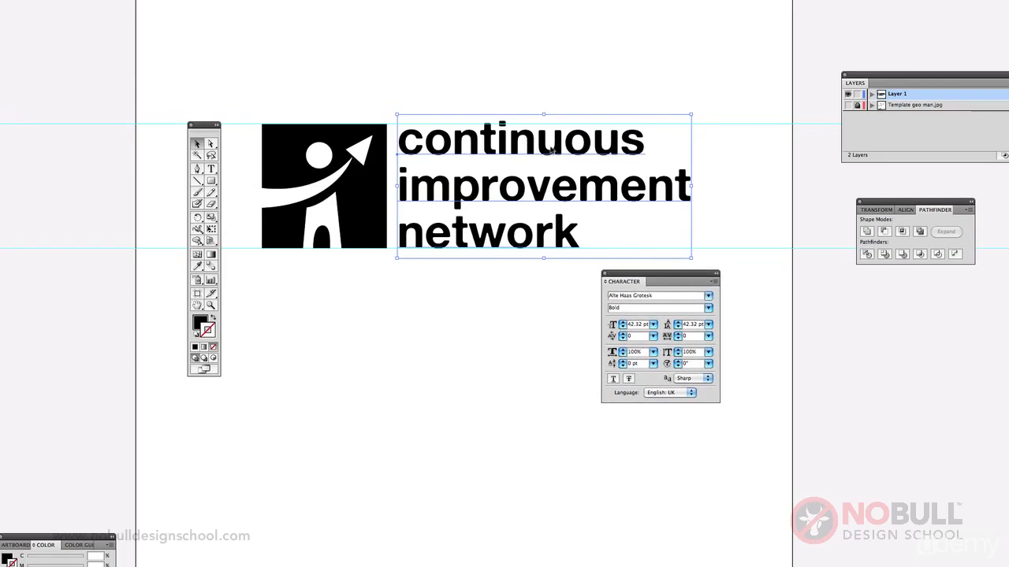
Copy the text block below the logo, set it in Aller Regular and scale it down to about 25.62 pt
drag(552, 150, 404, 324)
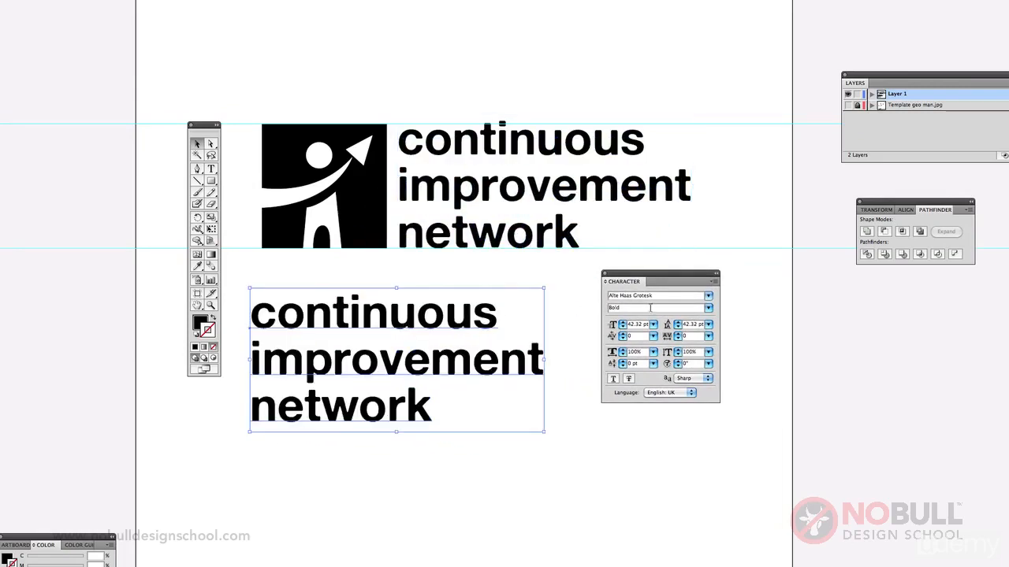
click(708, 297)
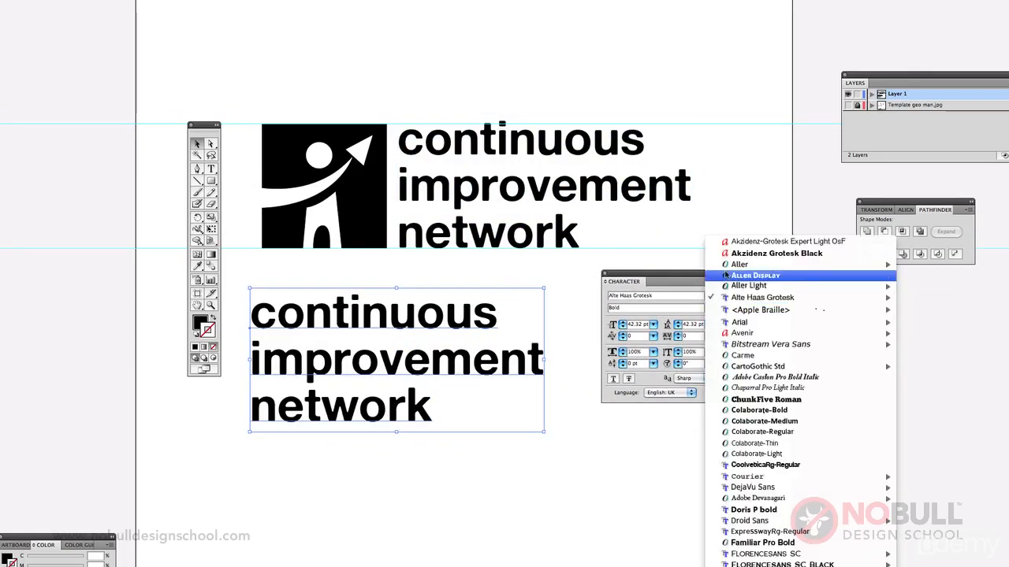
mouse_move(875, 265)
click(920, 265)
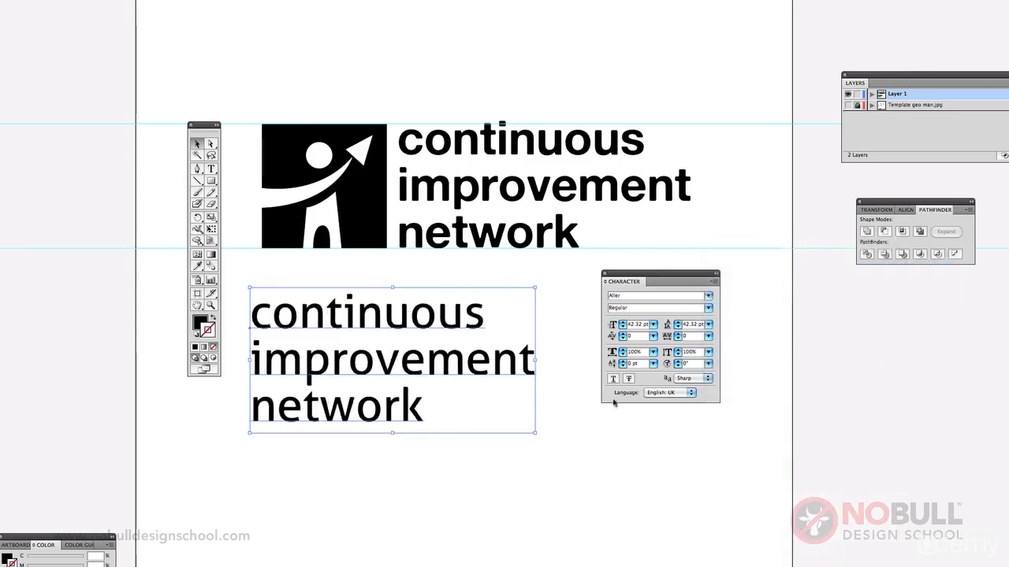
drag(534, 431, 438, 394)
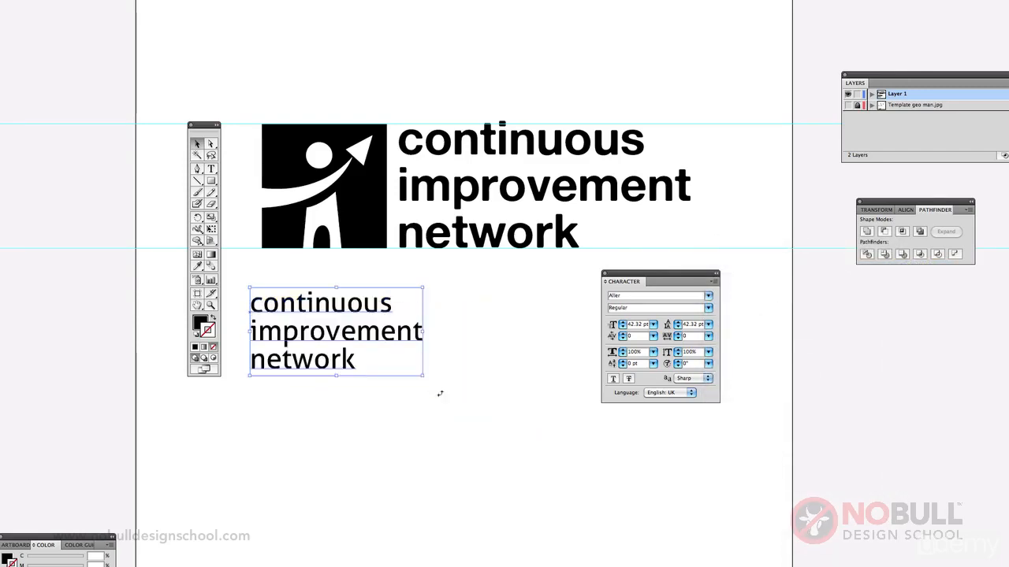
click(456, 415)
drag(625, 275, 664, 277)
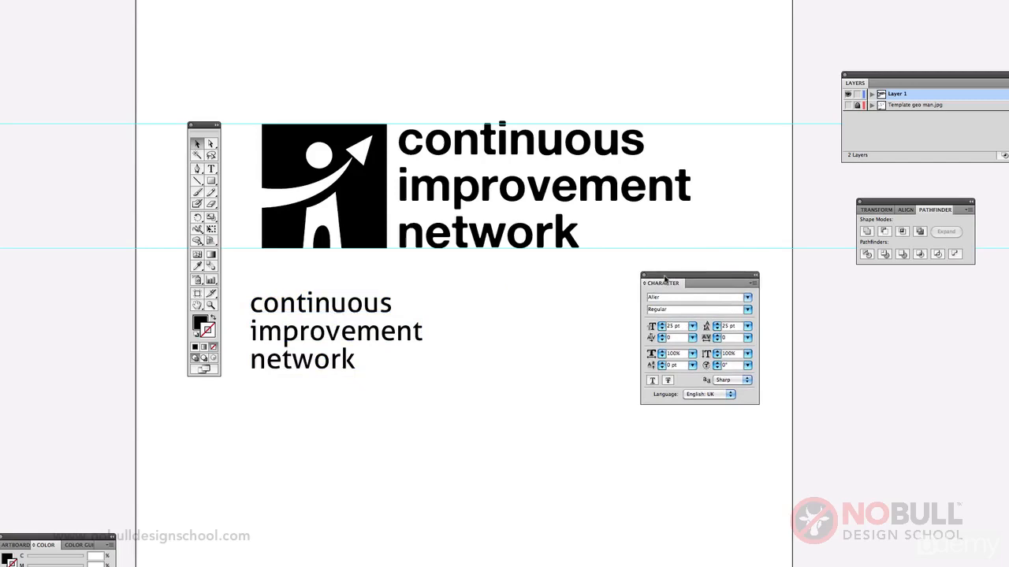
Duplicate the small Aller text block beside itself and set the copy in CartoGothic Std Bold
click(379, 344)
drag(359, 339, 557, 340)
click(749, 285)
click(749, 285)
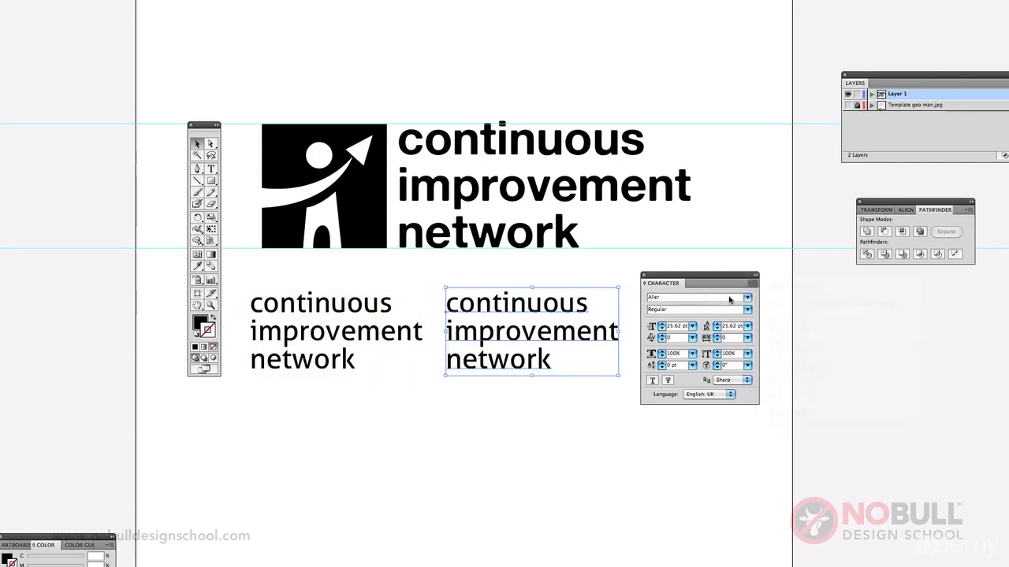
click(747, 298)
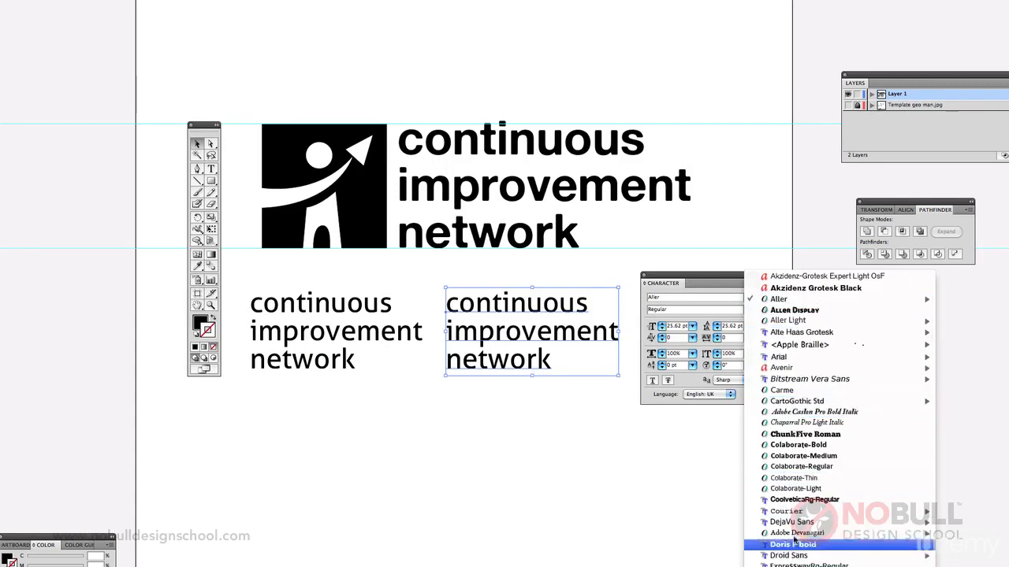
mouse_move(822, 403)
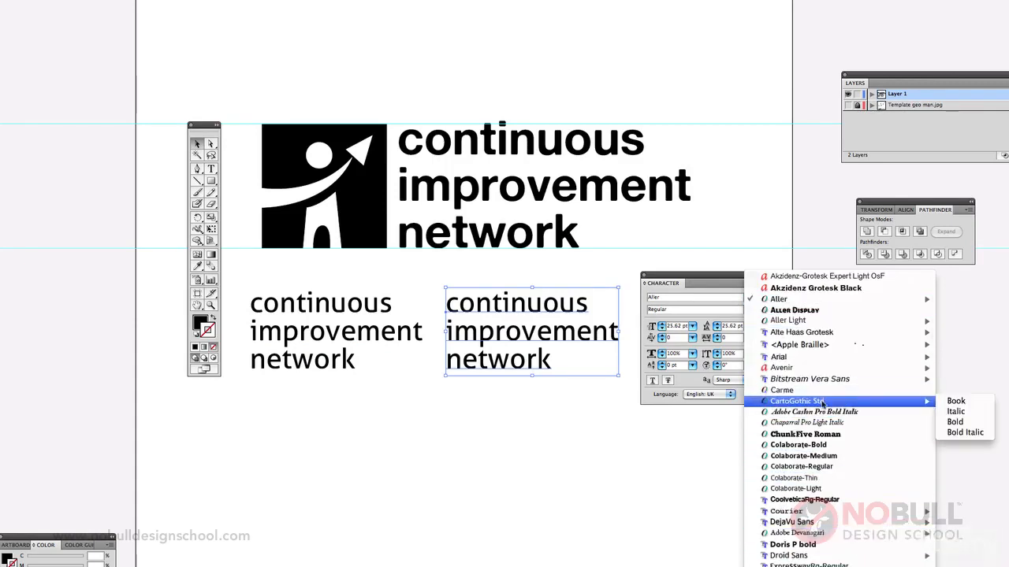
click(956, 402)
click(747, 309)
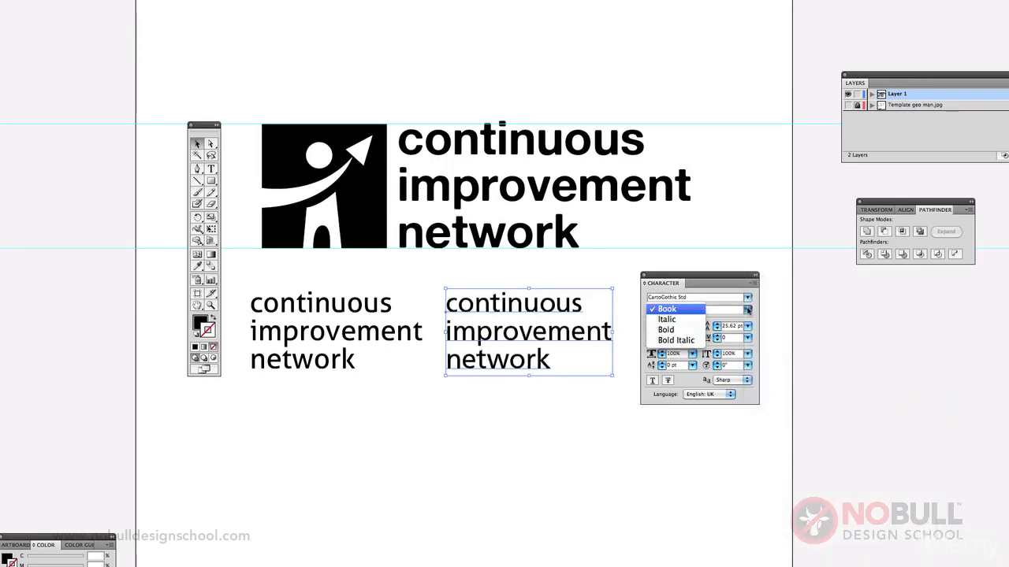
click(668, 326)
click(563, 415)
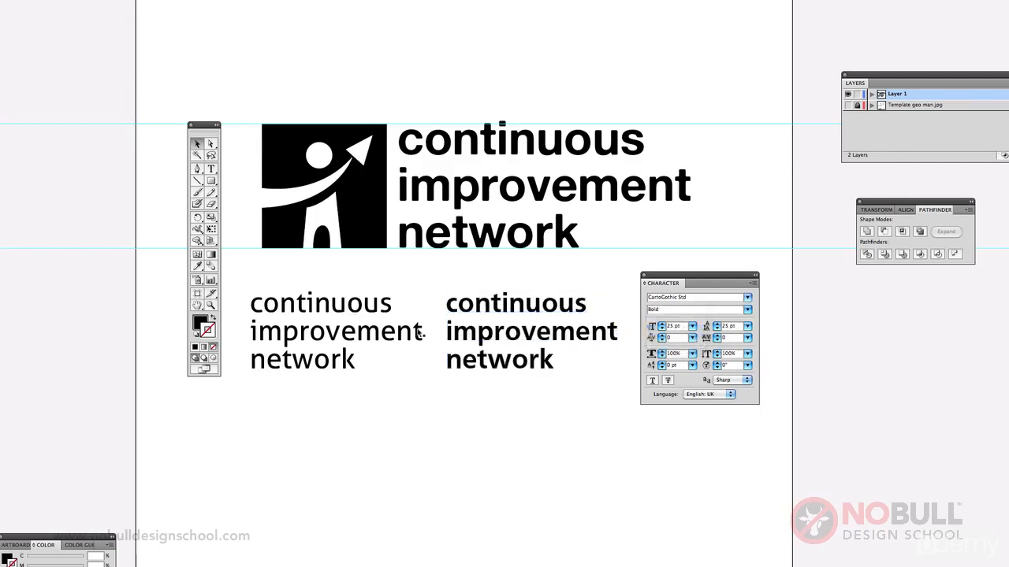
Delete the two small font-trial text blocks below the logo
click(479, 339)
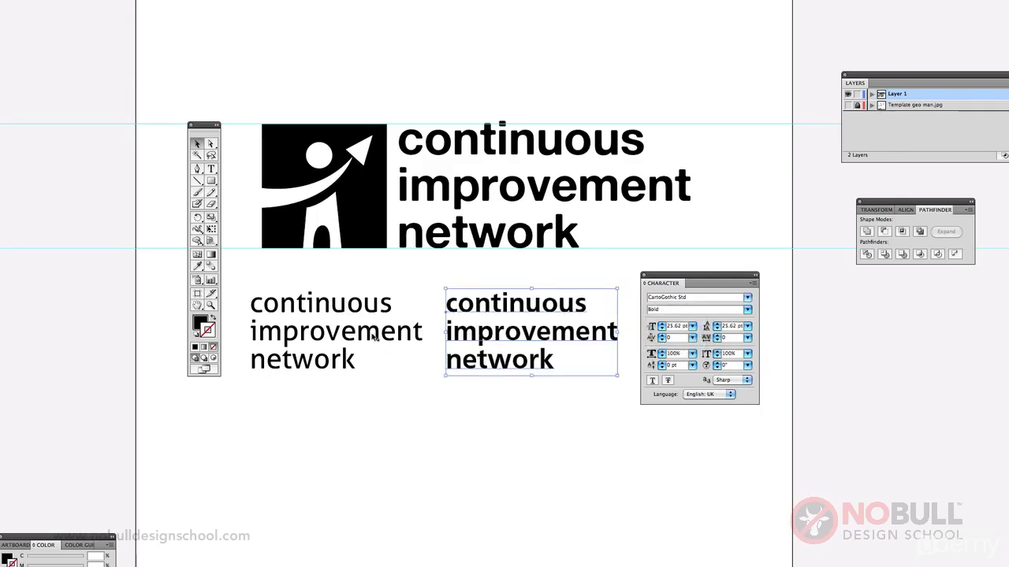
click(374, 338)
shift+click(484, 338)
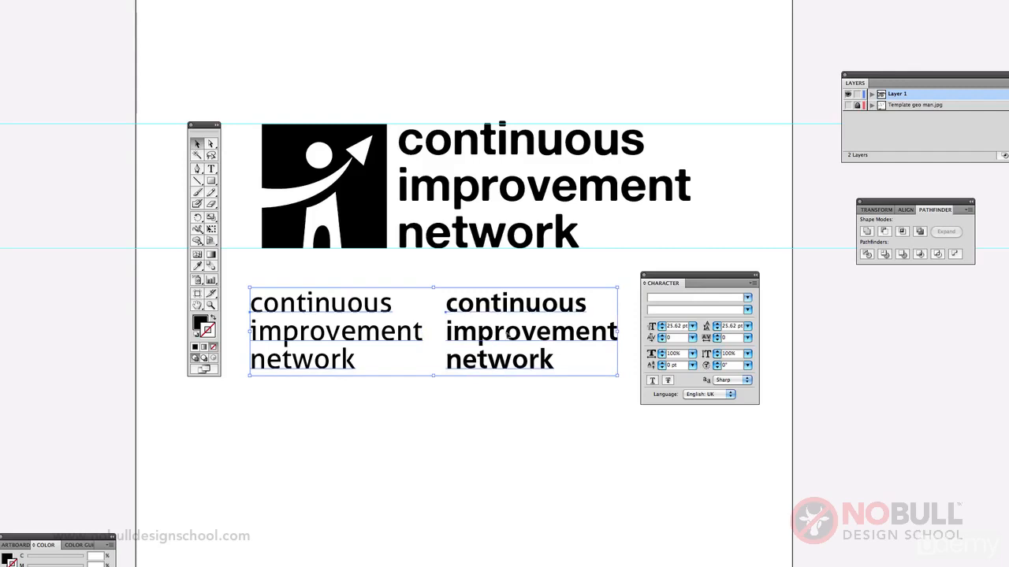
click(498, 202)
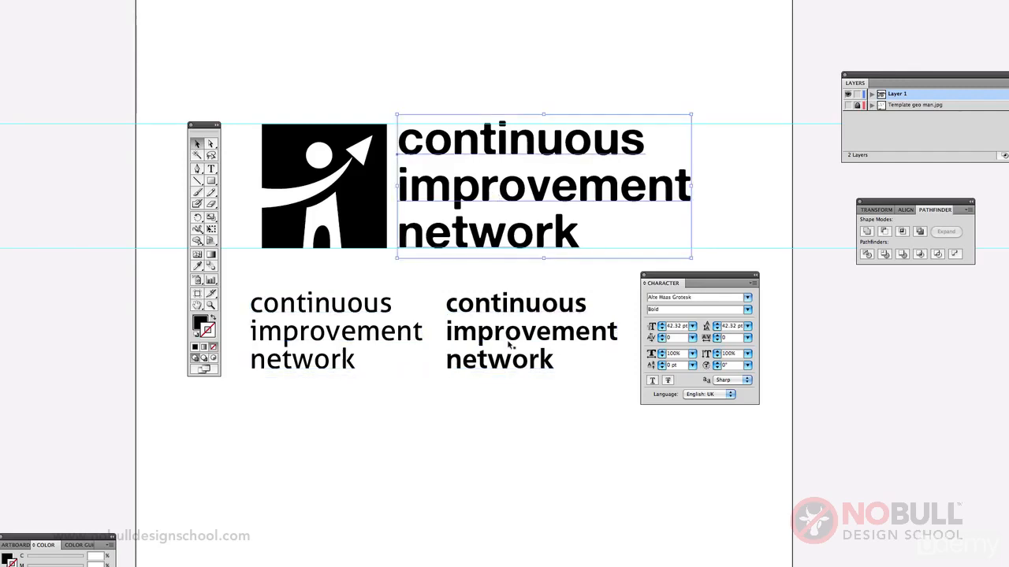
click(401, 329)
shift+click(486, 338)
key(Delete)
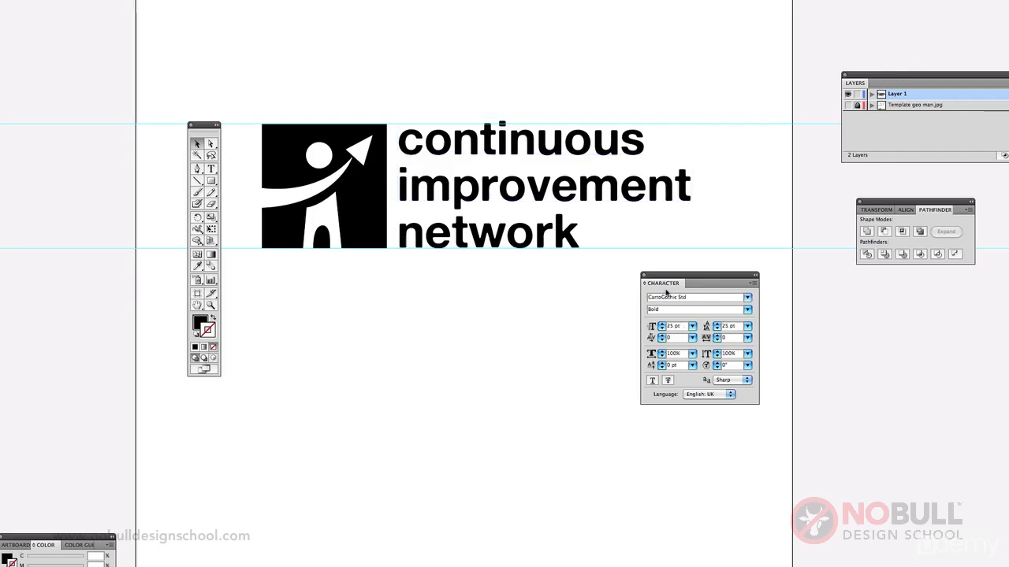
Set the leading of the logo's text block to 41 pt
drag(665, 277, 632, 231)
click(555, 201)
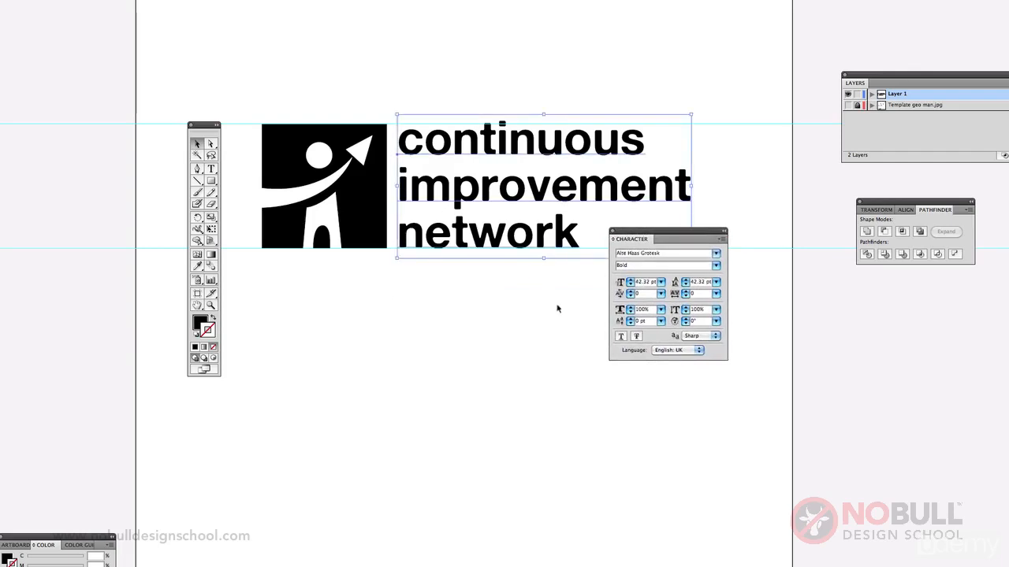
click(684, 286)
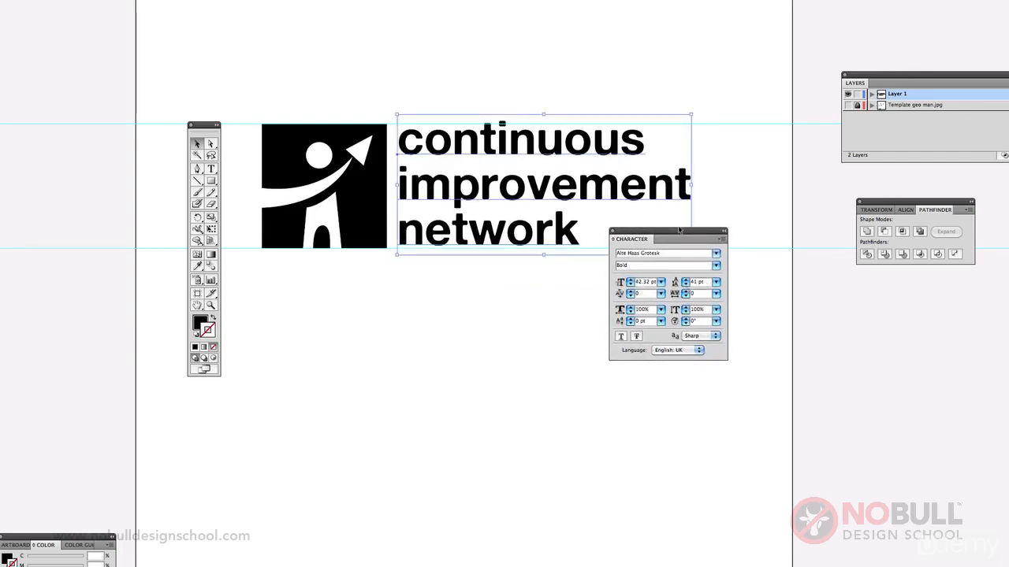
drag(680, 230, 631, 294)
Enlarge the logo text to about 45.34 pt and shift it up so "network" sits on the lower guide
drag(691, 255, 705, 264)
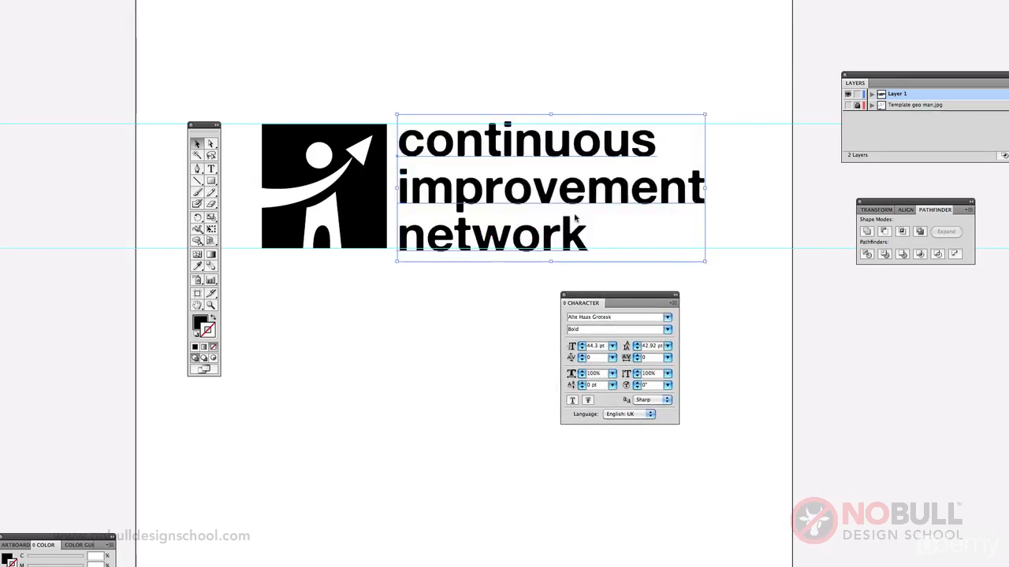
drag(574, 217, 574, 210)
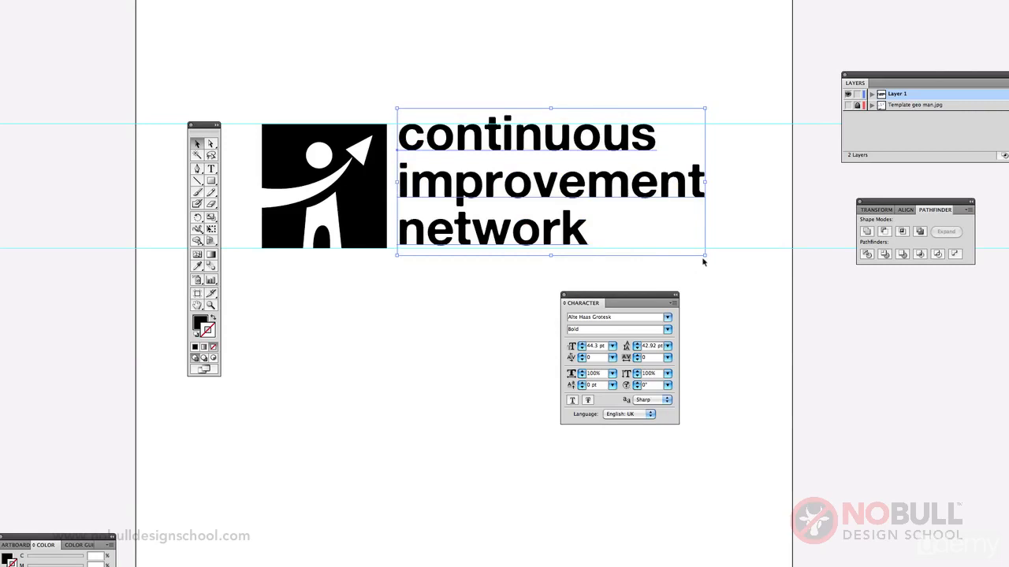
drag(704, 260, 712, 260)
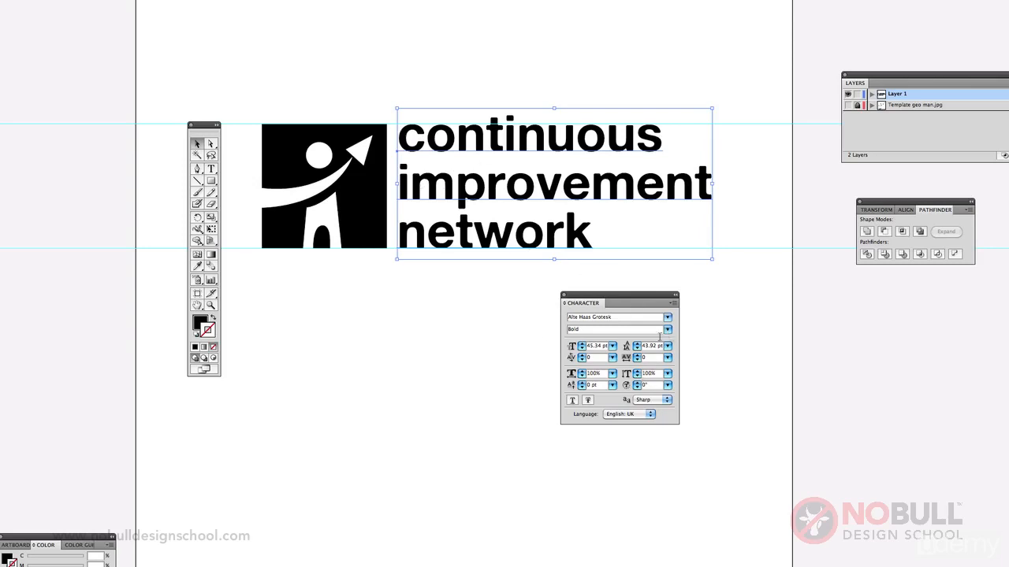
Set the tracking of the logo's text block to -20
drag(619, 302, 656, 269)
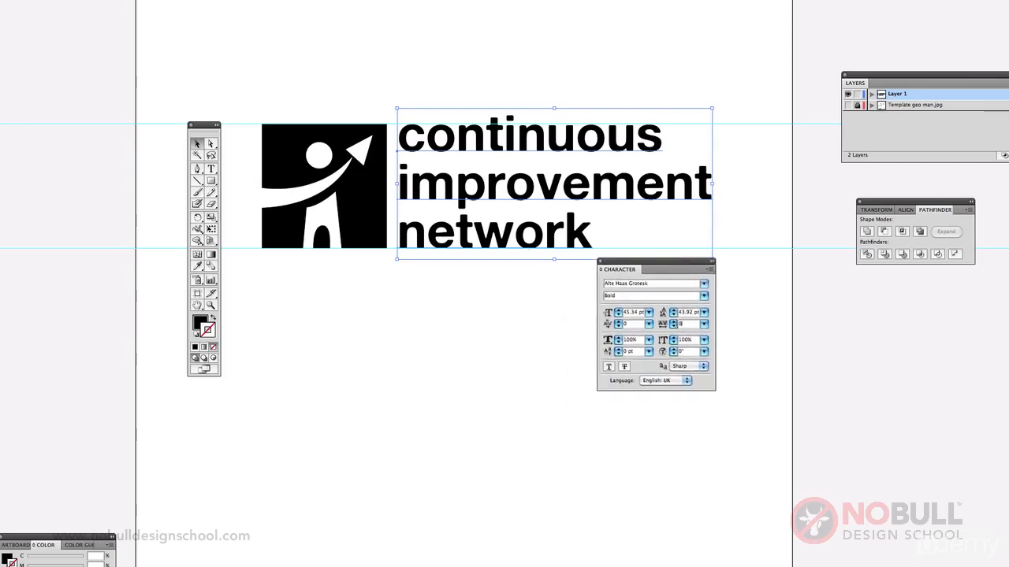
text(0)
key(Return)
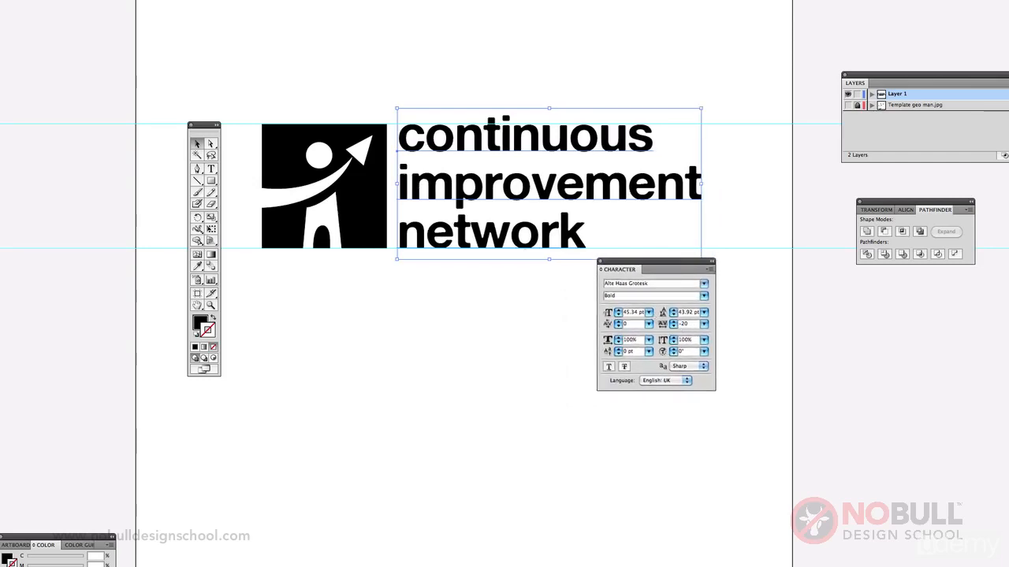
click(557, 324)
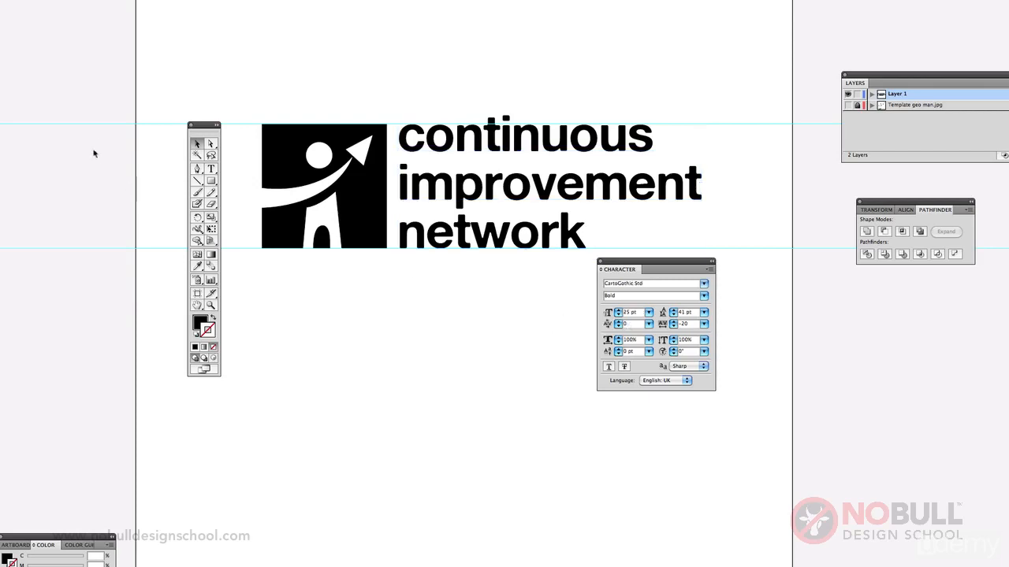
Set the kerning between "t" and "i" in "continuous" to 20
click(211, 169)
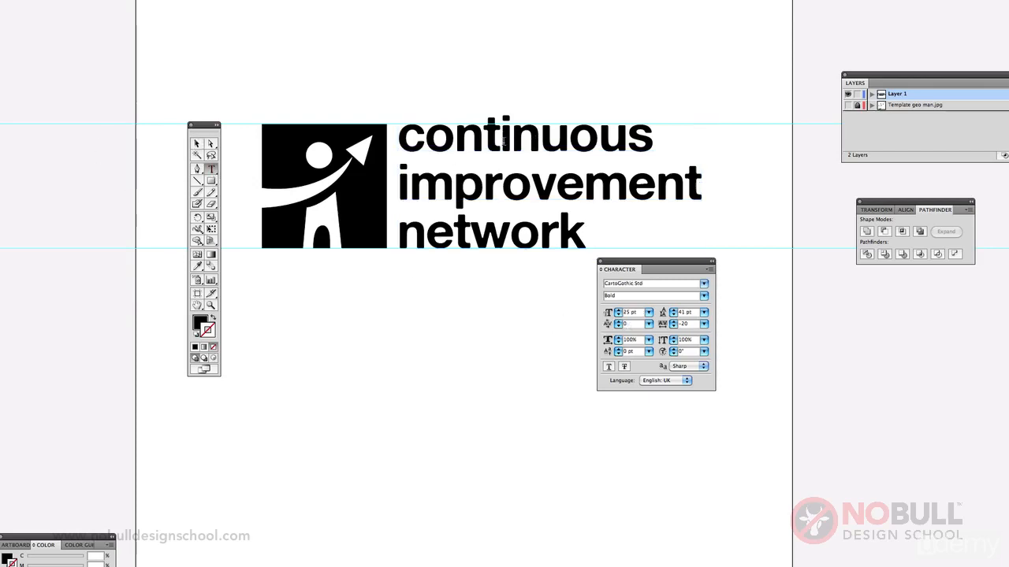
click(502, 135)
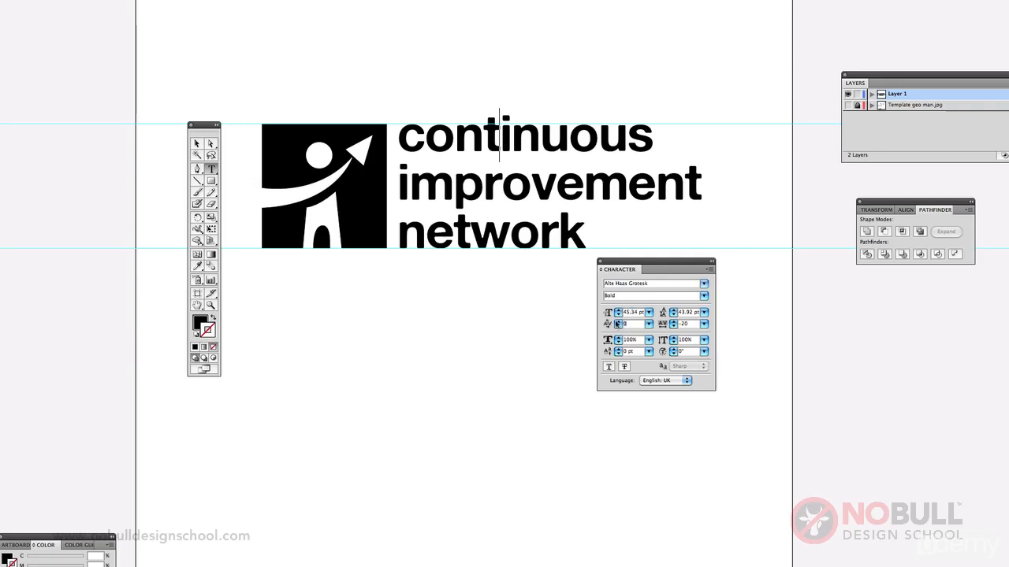
key(alt+Right)
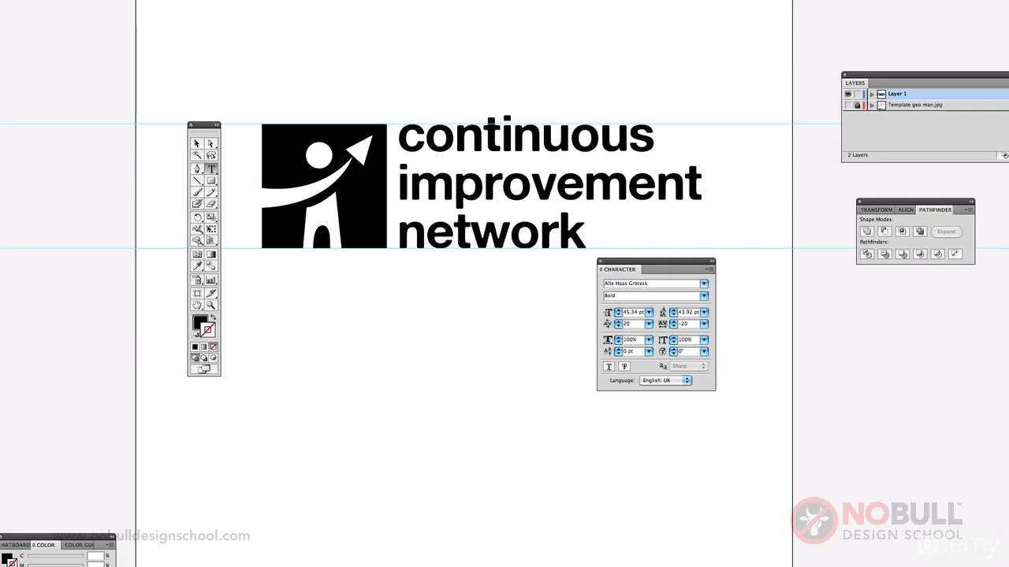
Set the kerning to -20 between "o" and "v" in "improvement" and between "w" and "o" in "network"
click(532, 188)
drag(630, 326, 598, 314)
text(-20)
key(Return)
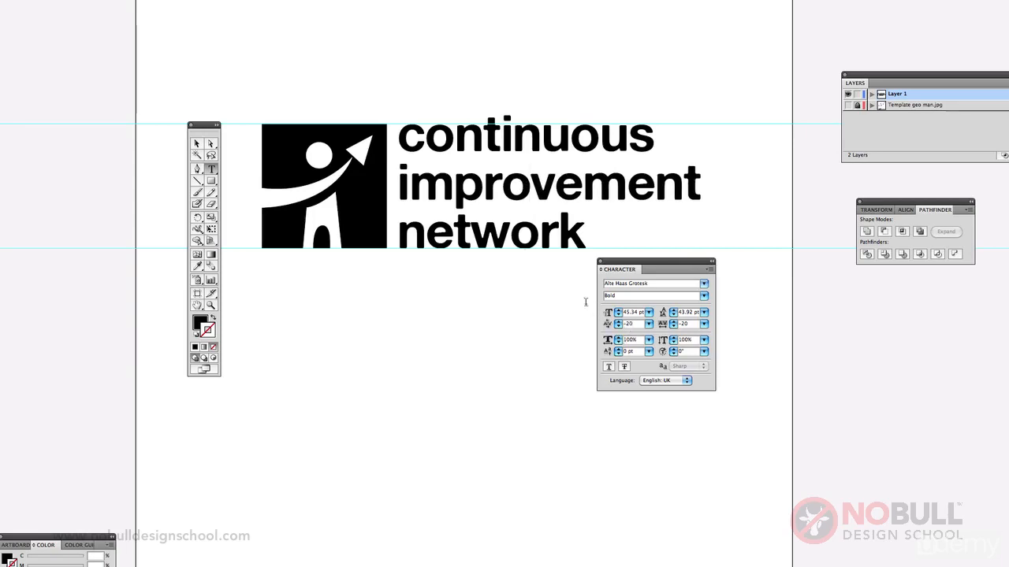
click(510, 237)
key(alt+Left)
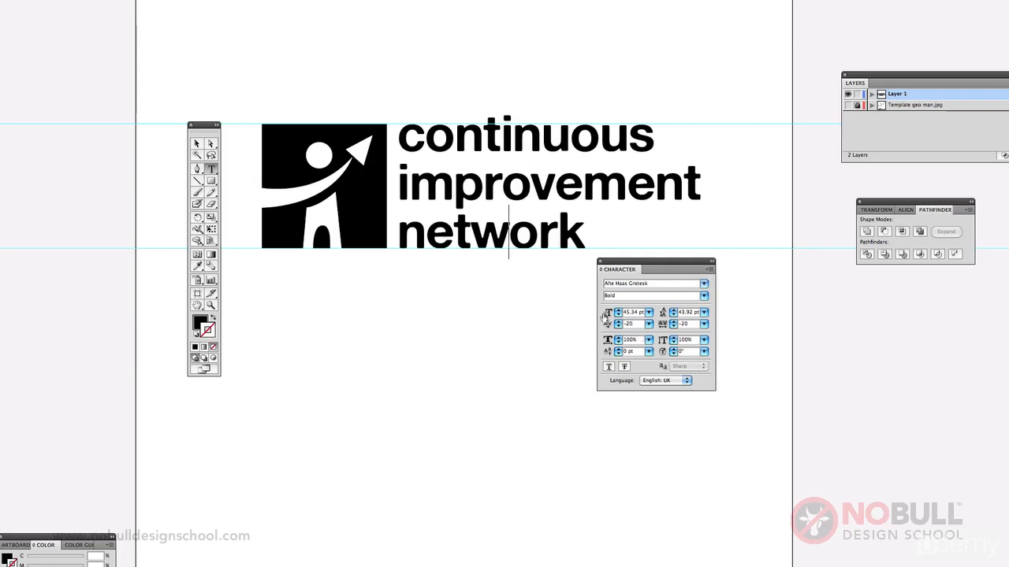
click(197, 144)
click(649, 256)
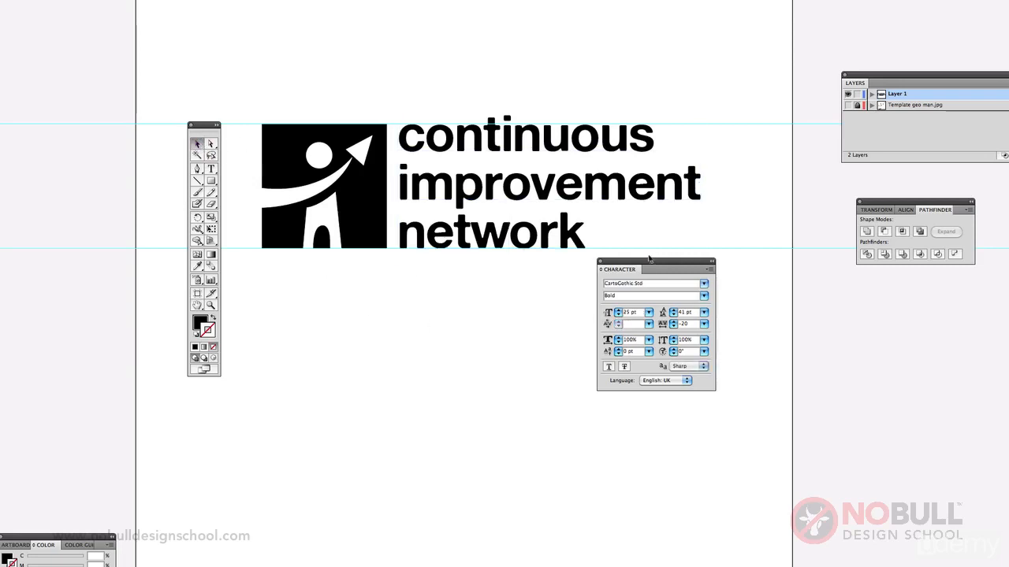
Duplicate the complete logo, square mark and text together, directly below the original
drag(648, 258, 678, 315)
drag(201, 125, 161, 118)
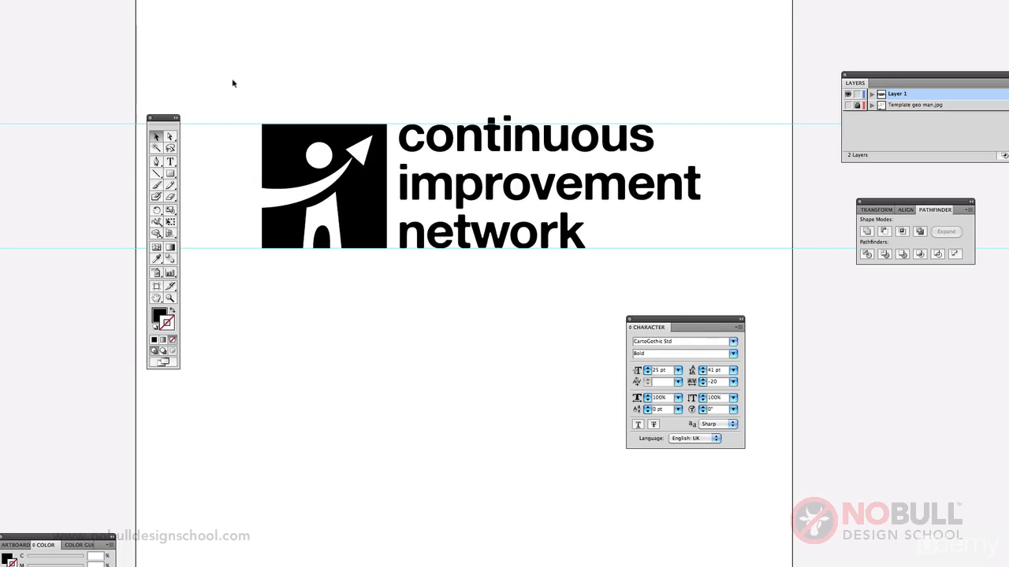
drag(230, 79, 706, 293)
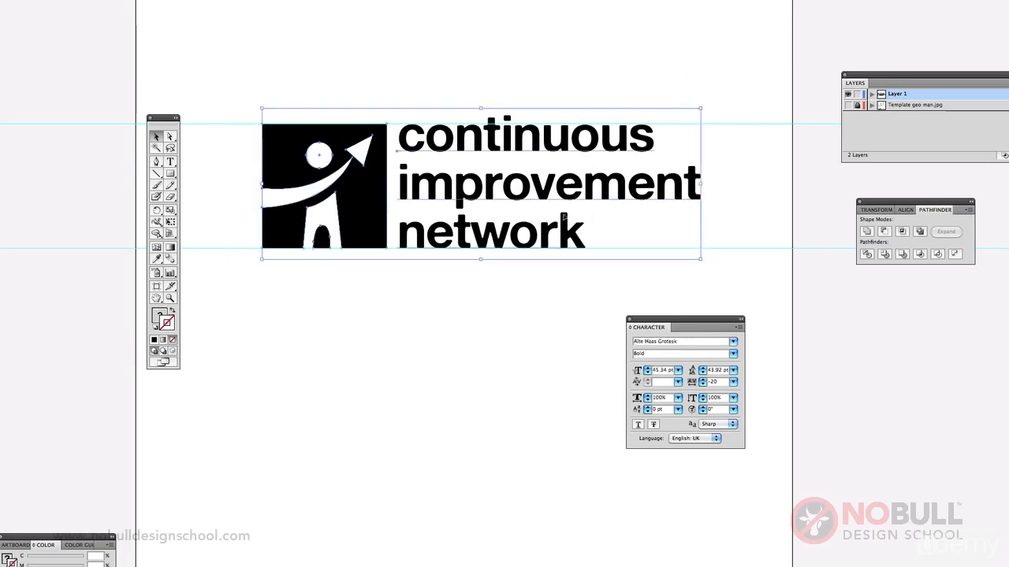
shift+click(541, 200)
click(278, 102)
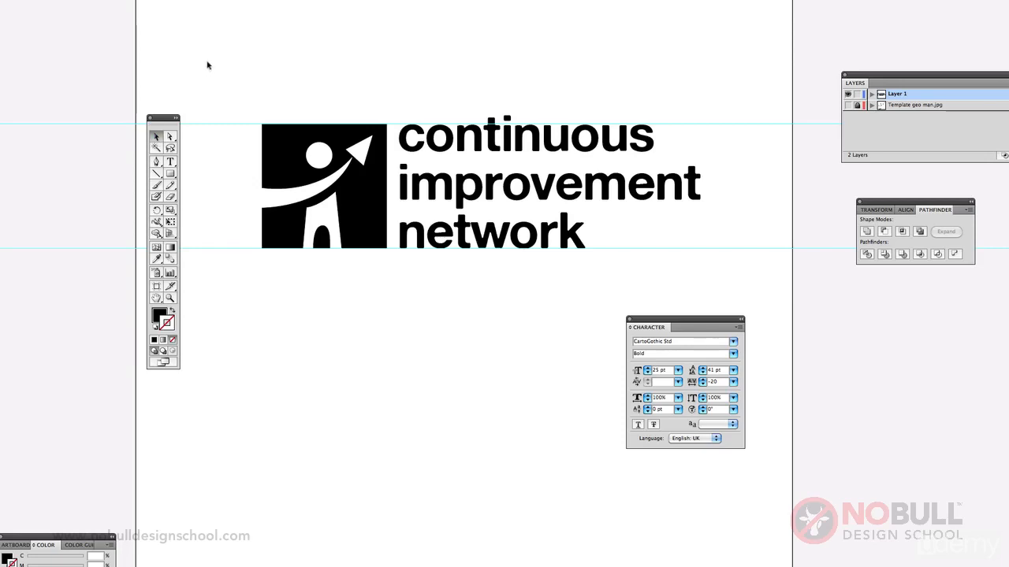
drag(206, 62, 729, 305)
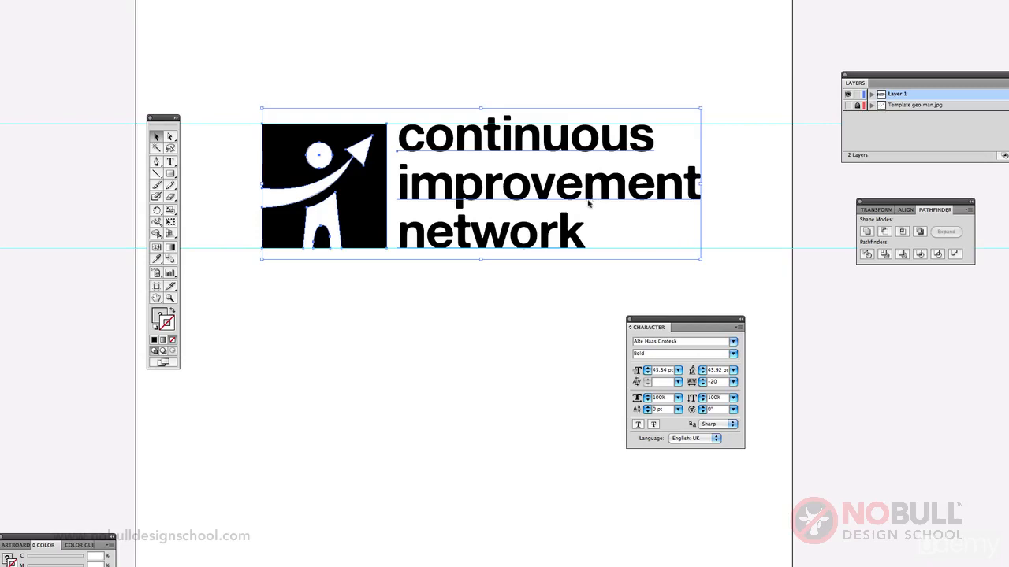
drag(588, 203, 593, 393)
click(680, 286)
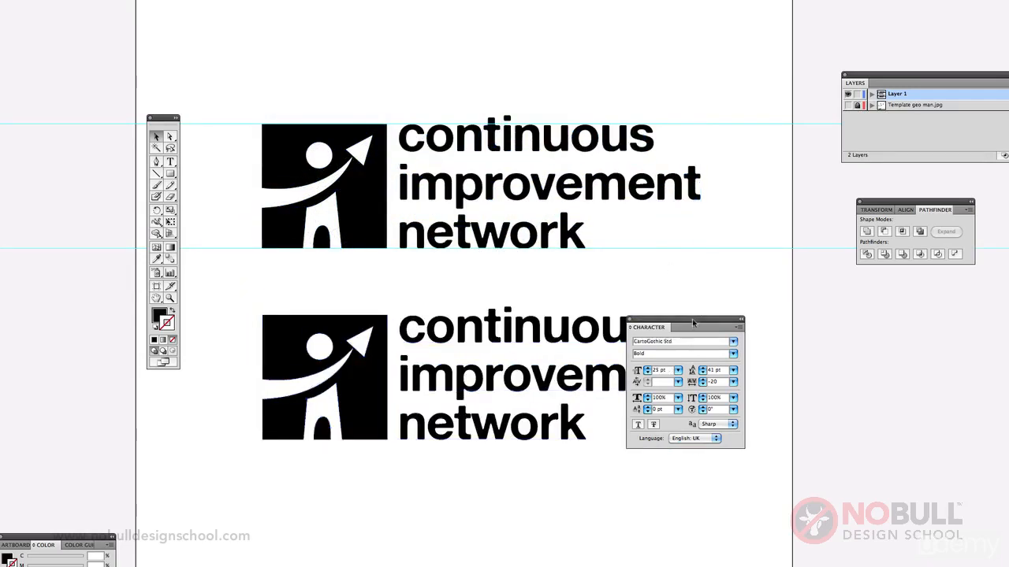
Scale the lower copy's square mark down to roughly a quarter of its width, keeping its top-left corner in place
drag(696, 321, 716, 170)
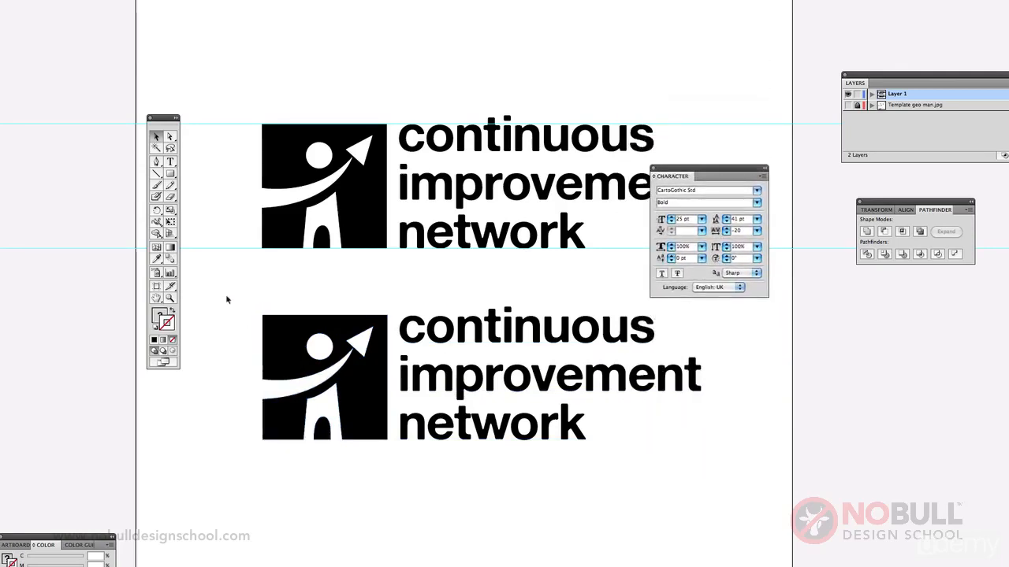
drag(226, 296, 389, 458)
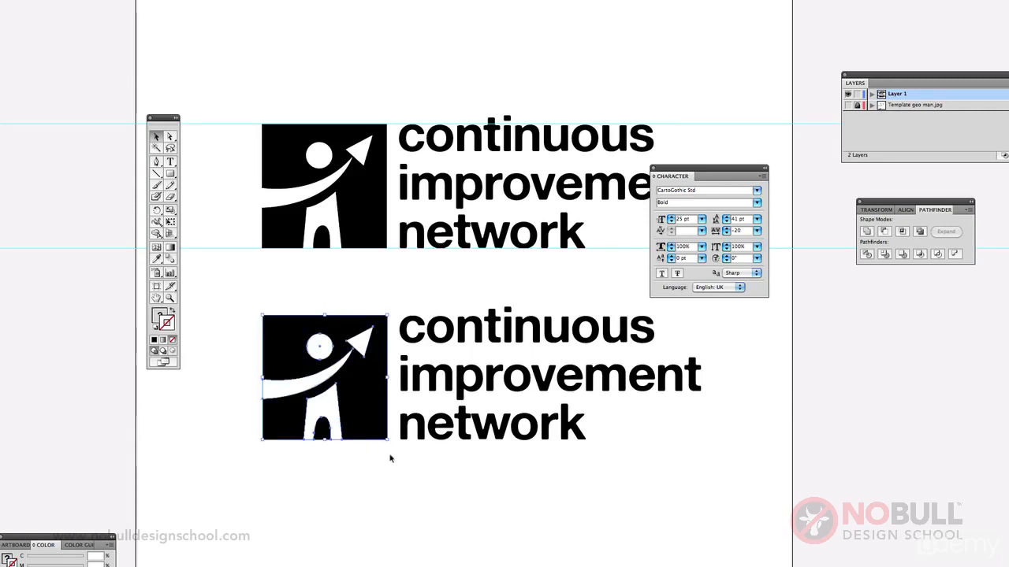
click(170, 223)
drag(388, 443, 299, 342)
Move the lower text block toward the small mark and join "network" onto the "improvement" line
click(170, 137)
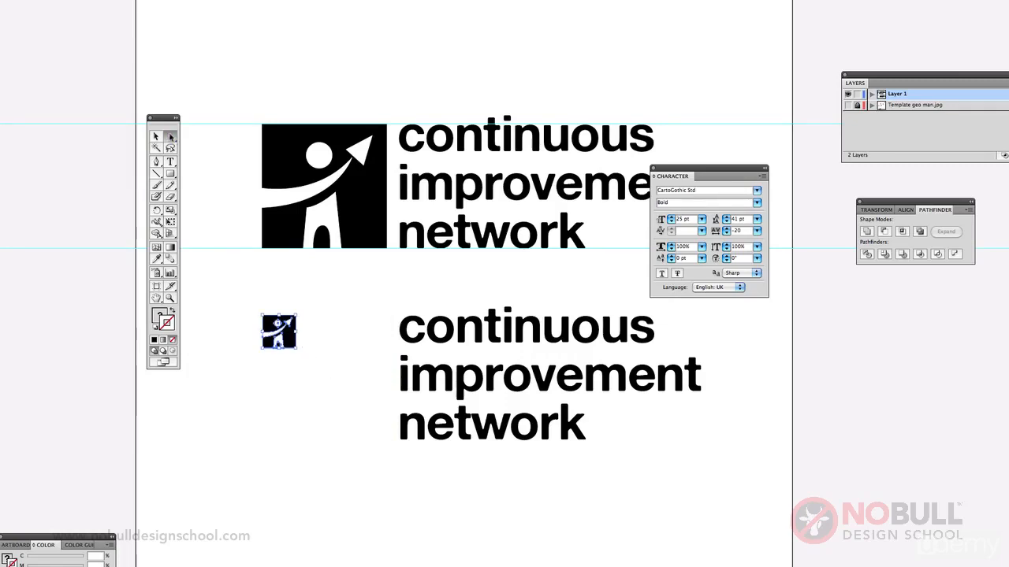
drag(445, 344, 369, 372)
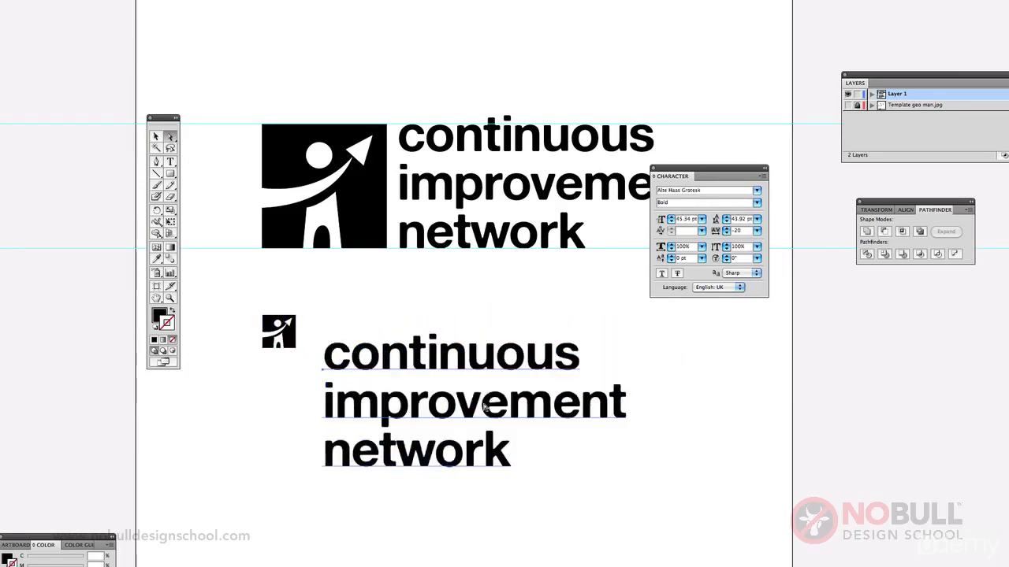
click(170, 161)
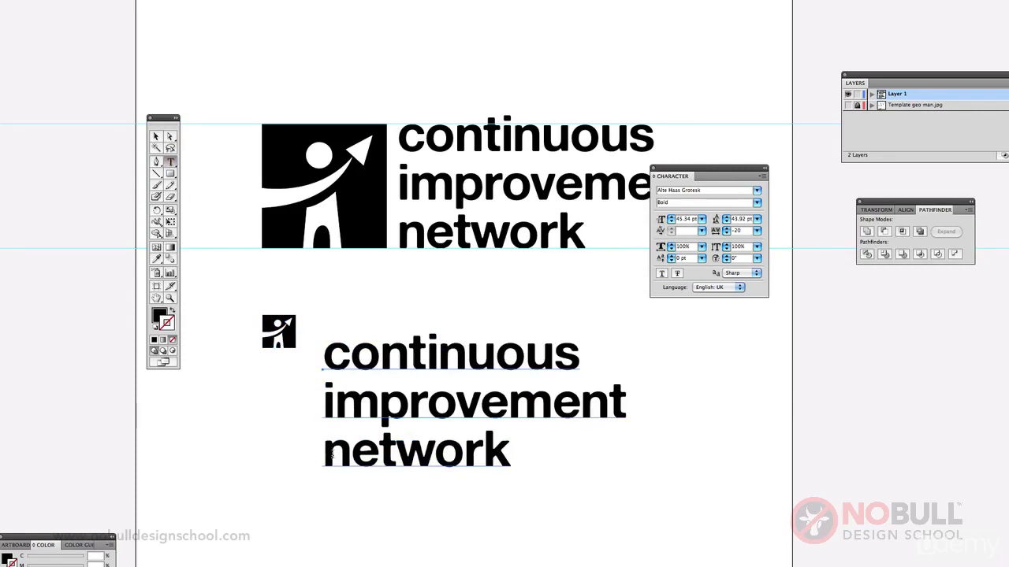
click(325, 454)
key(BackSpace)
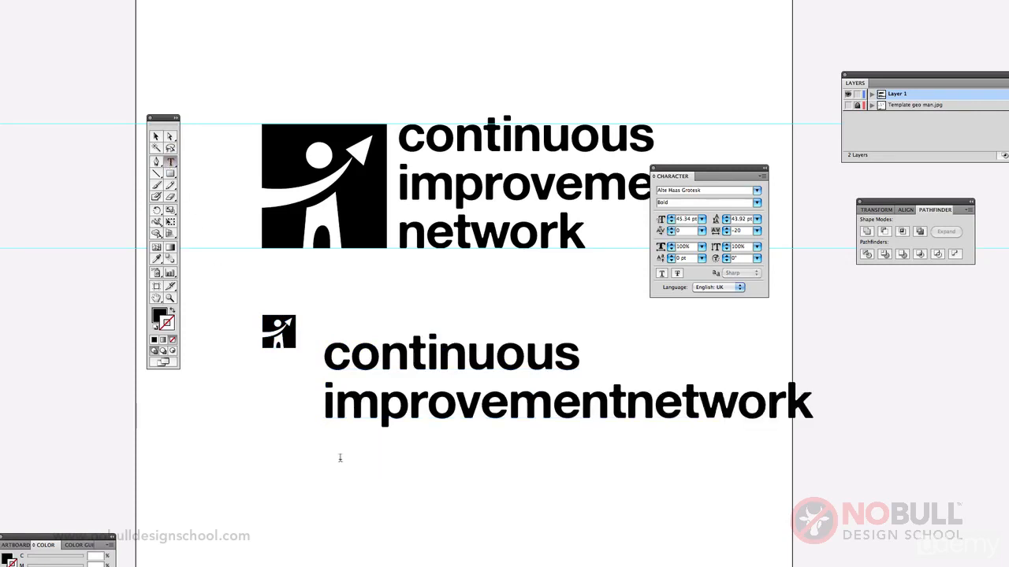
Format the lower copy's "improvement network" line at 25 pt in the Regular style
drag(827, 402, 320, 402)
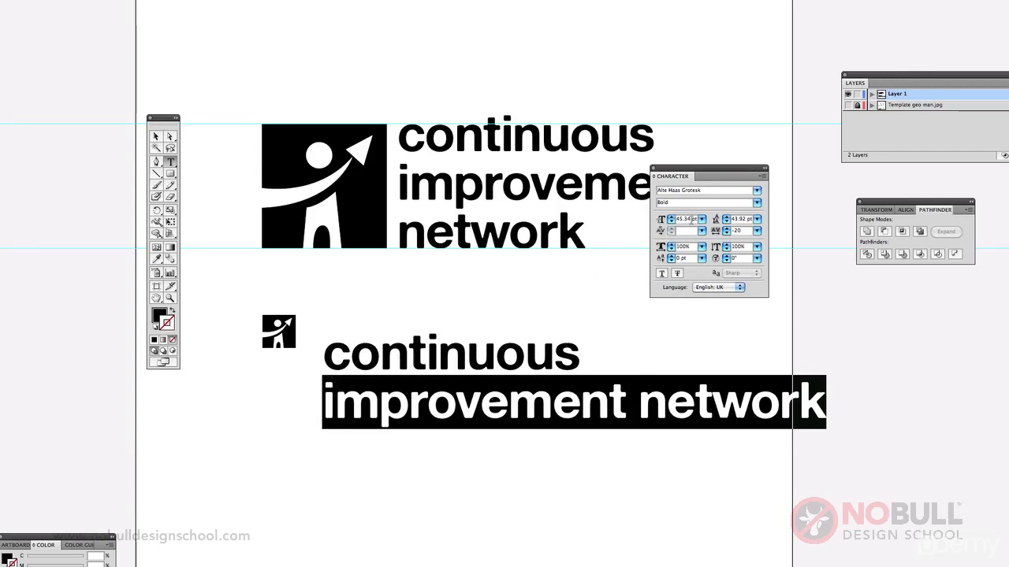
drag(690, 218, 658, 219)
text(2)
text(0)
key(Return)
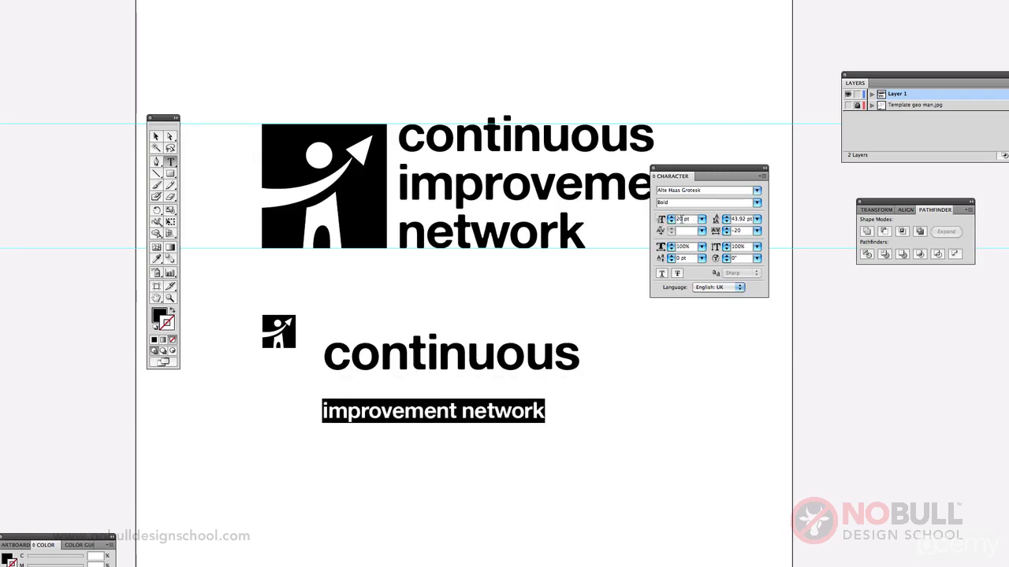
key(Return)
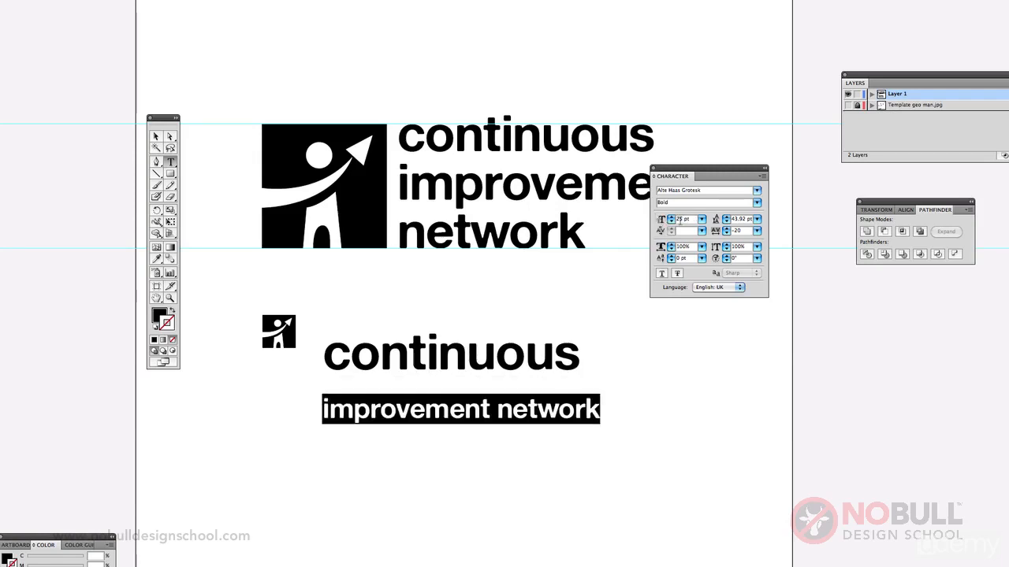
click(755, 203)
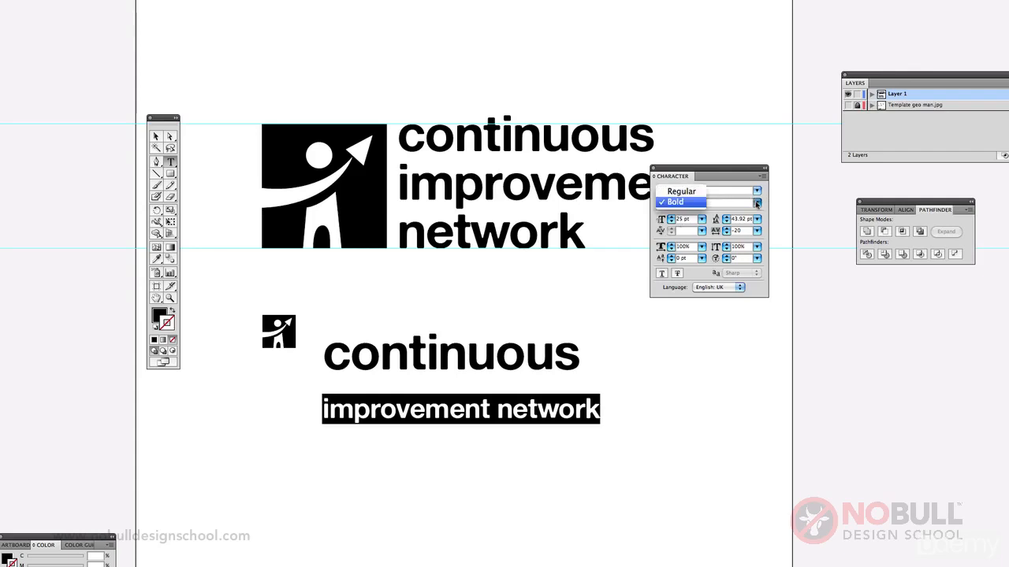
click(670, 192)
Reduce the leading of the lower copy's two text lines to 24 pt
click(334, 356)
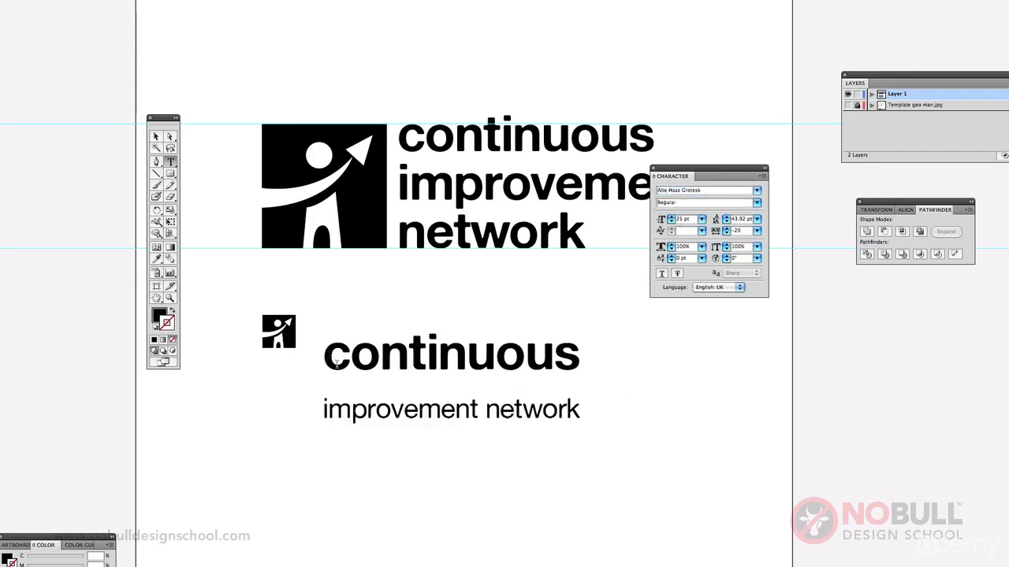
drag(327, 352, 597, 412)
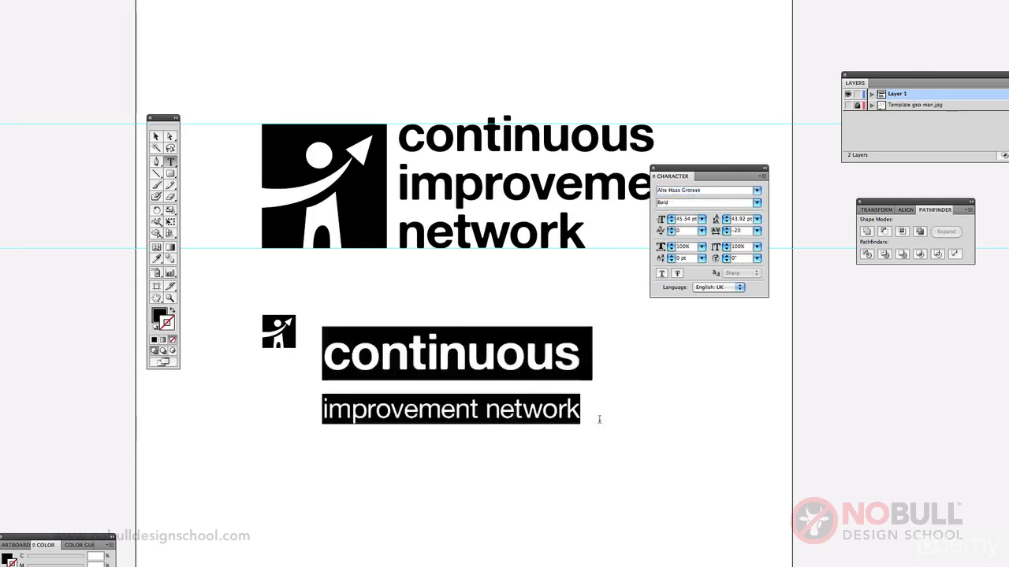
click(726, 222)
click(725, 222)
click(726, 222)
click(726, 222)
click(726, 222)
click(726, 222)
click(726, 222)
click(726, 223)
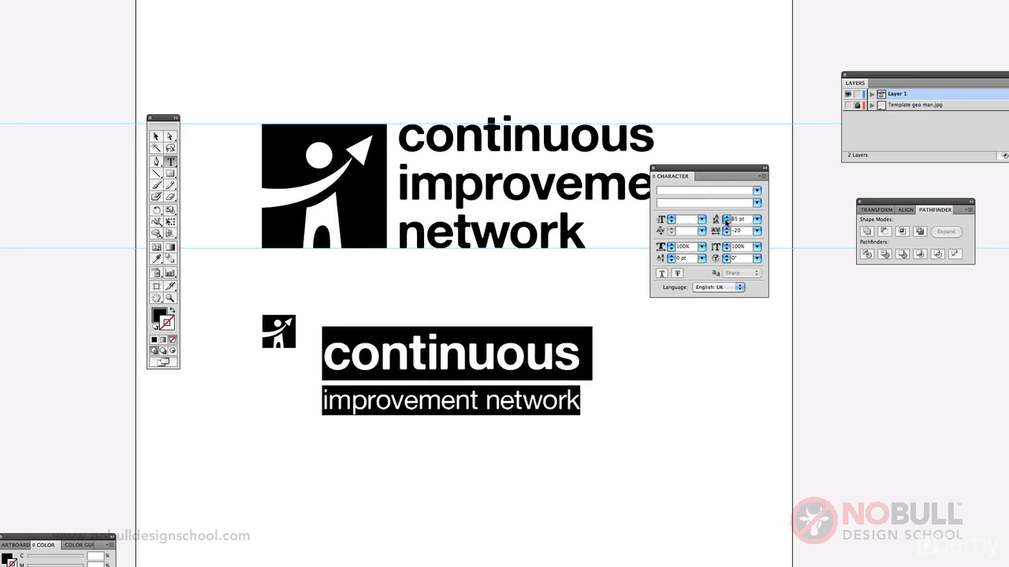
click(726, 222)
click(726, 222)
click(726, 222)
click(725, 222)
click(726, 222)
click(726, 223)
click(726, 223)
click(725, 222)
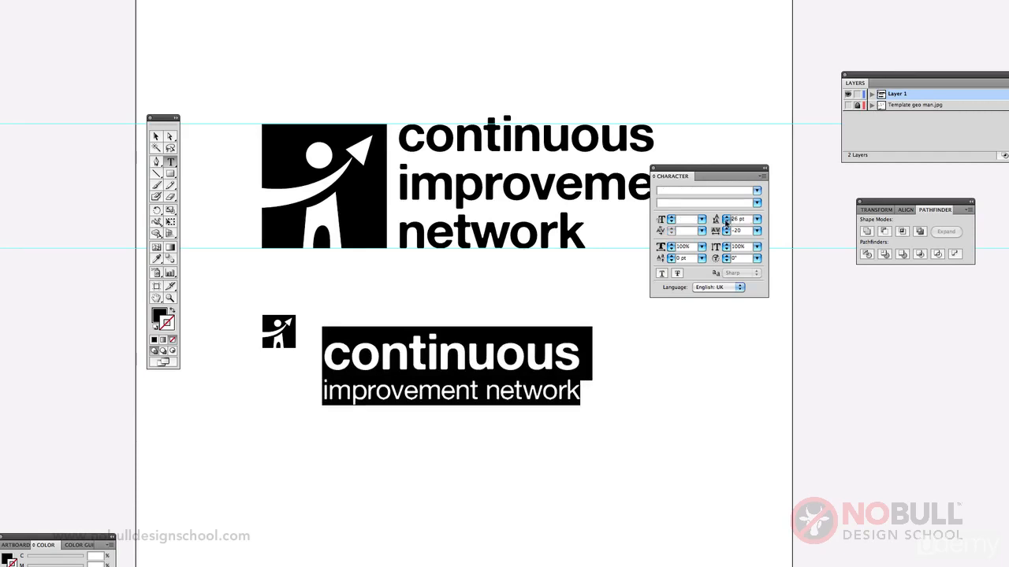
click(725, 222)
click(726, 222)
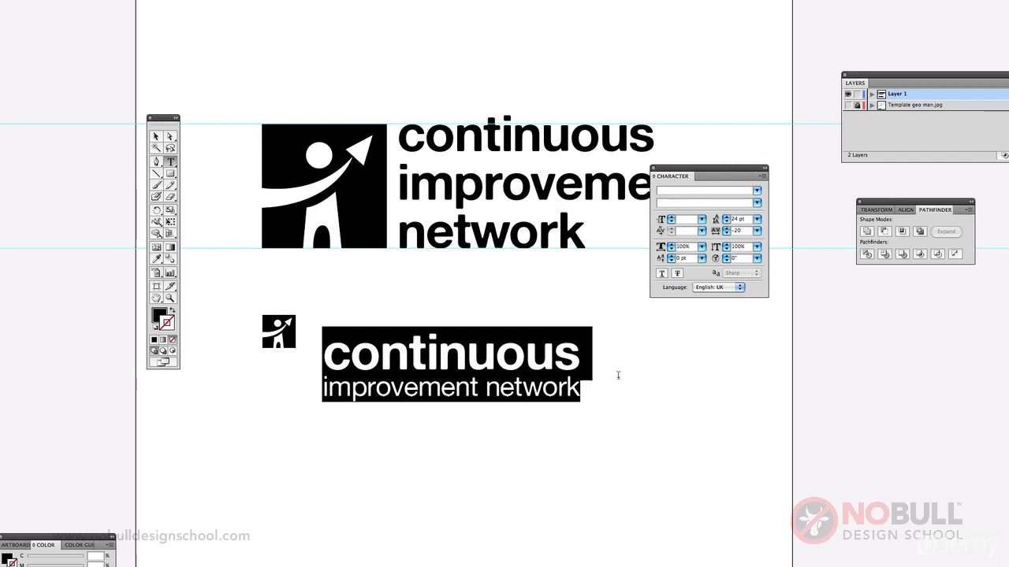
Increase the leading of the lower copy's two text lines to 26 pt
drag(581, 392, 345, 399)
click(345, 398)
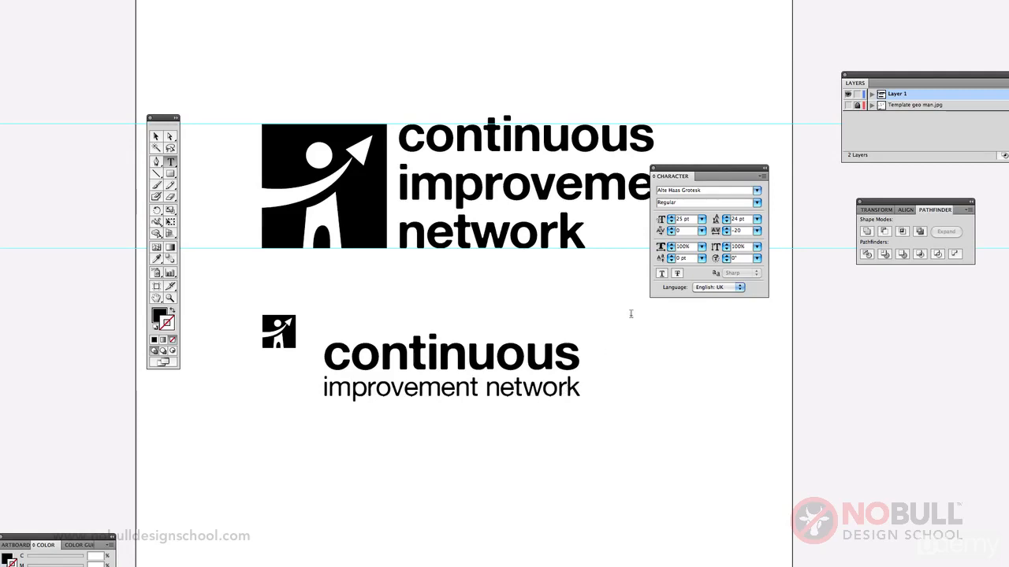
drag(580, 396, 324, 350)
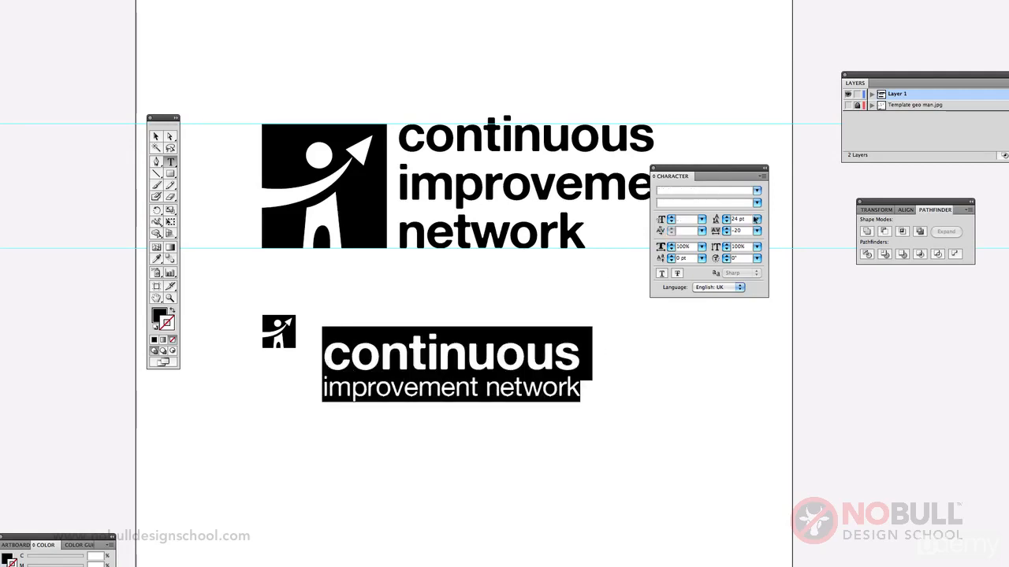
click(726, 218)
click(725, 218)
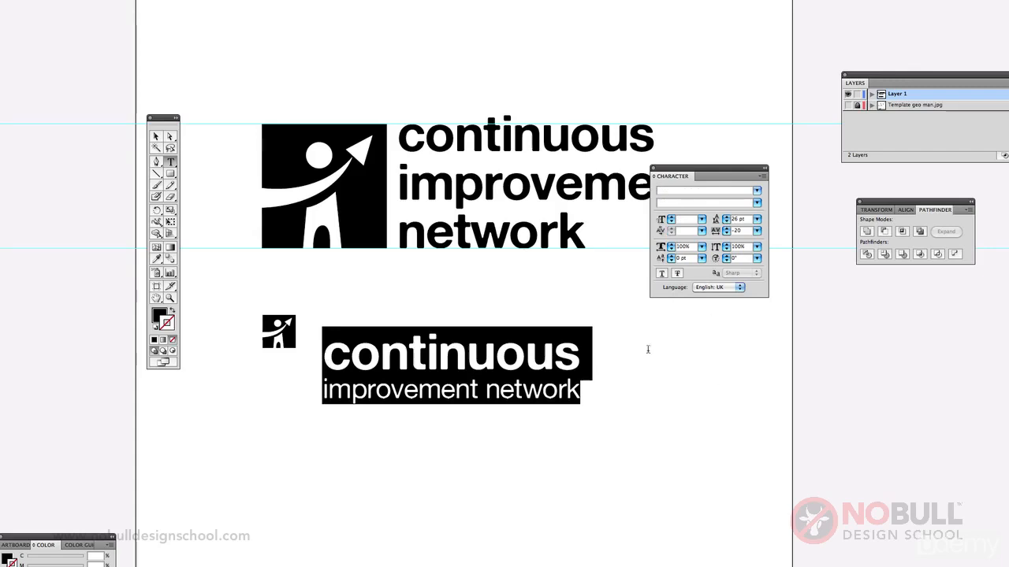
Move the small mark to the right of the lower text and shift the text block left
click(156, 137)
click(256, 361)
drag(378, 359, 335, 383)
click(386, 313)
drag(247, 310, 564, 336)
drag(512, 383, 484, 353)
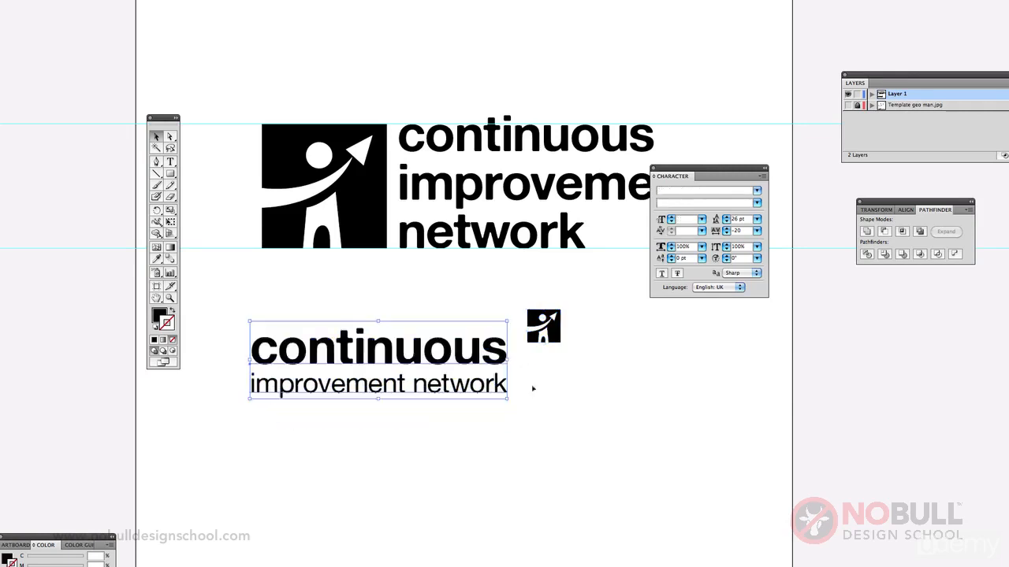
Enlarge the small mark slightly and place it diagonally off the upper-right corner of "continuous"
click(563, 379)
drag(544, 327, 571, 293)
click(620, 411)
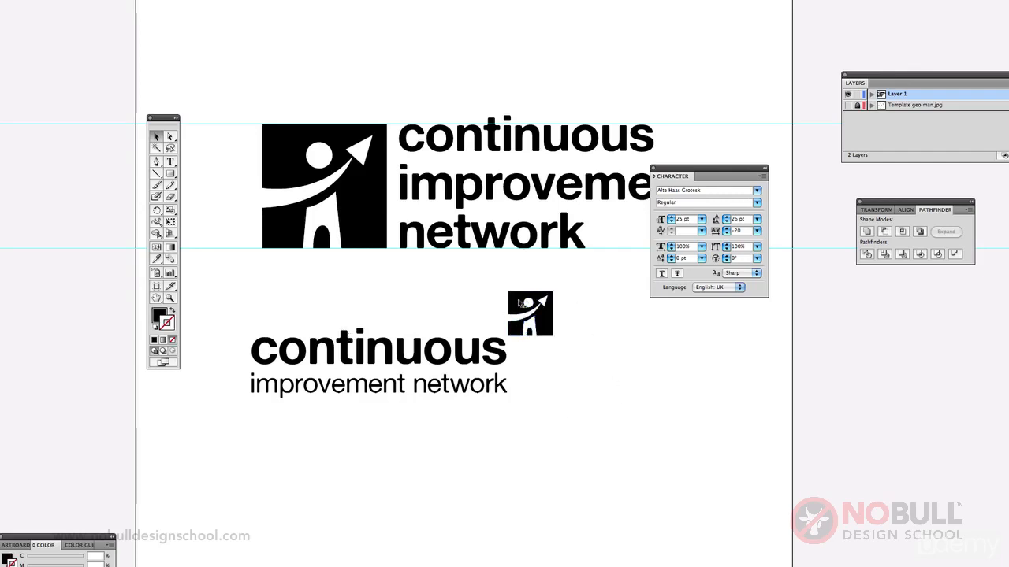
drag(507, 278, 564, 332)
click(591, 332)
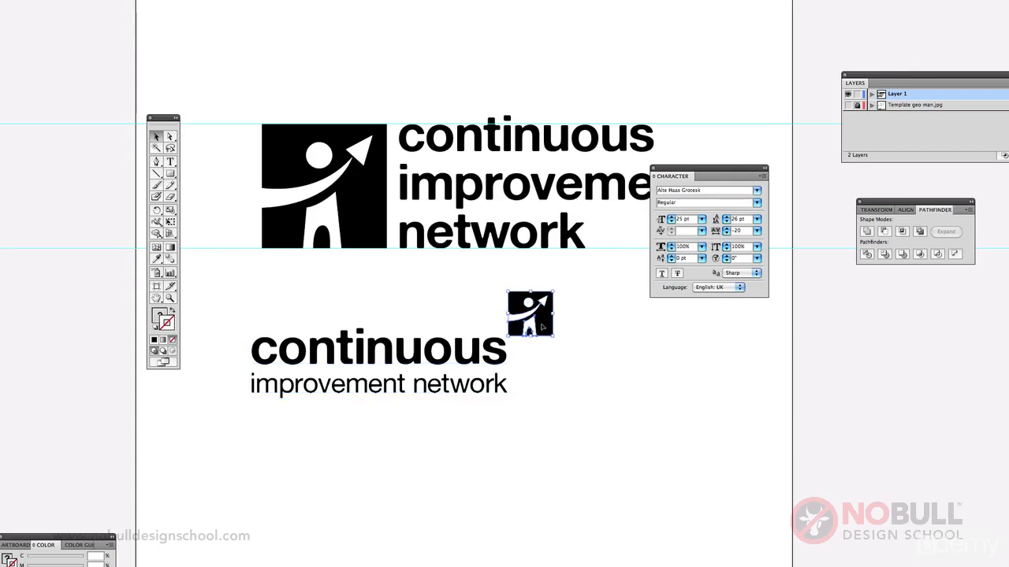
click(544, 325)
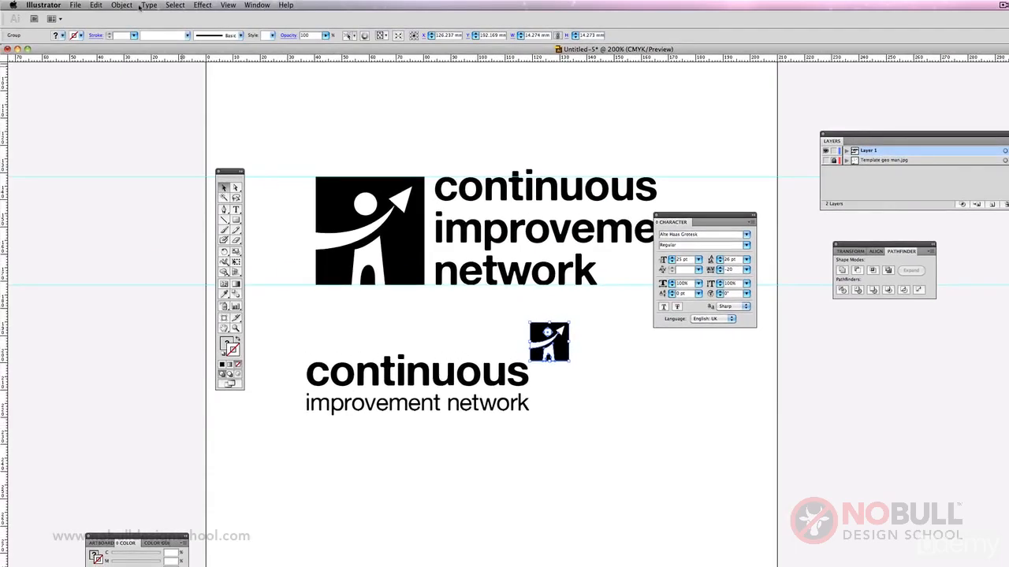
click(123, 5)
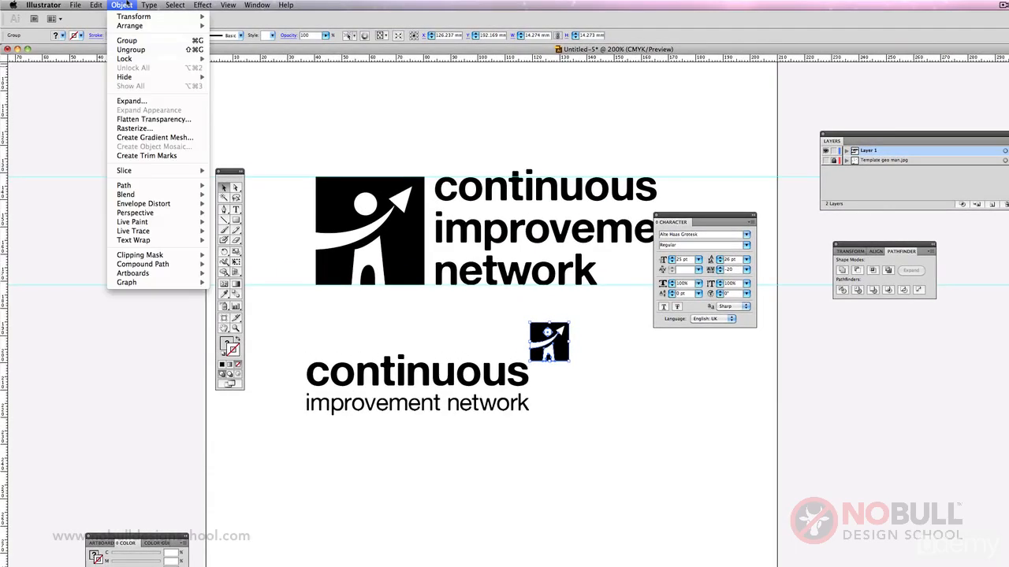
click(131, 4)
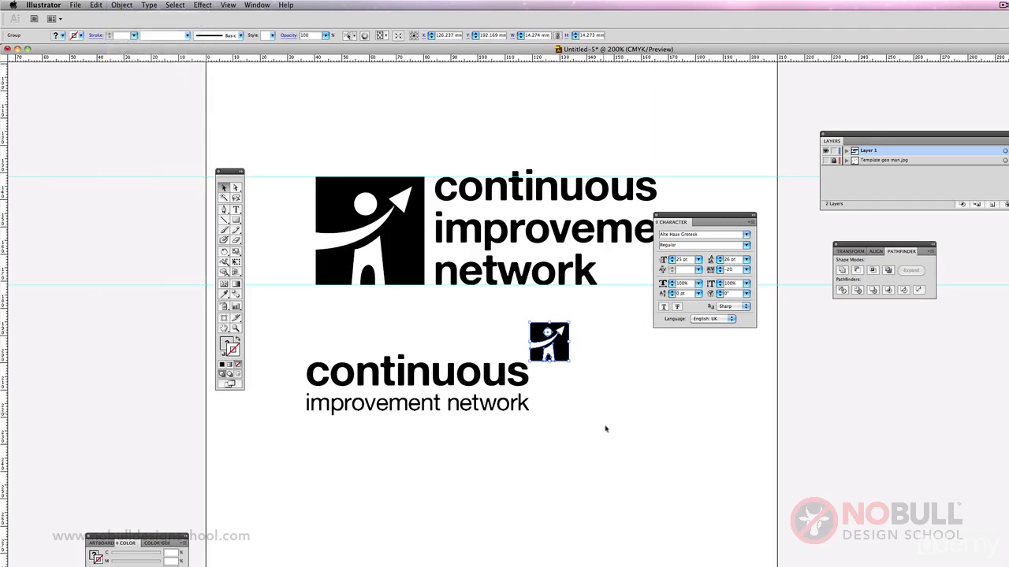
click(605, 424)
Shrink the small mark slightly and shift it with its text rightward, keeping it off the upper-right corner of "continuous"
drag(555, 340, 602, 351)
click(587, 419)
click(514, 370)
click(666, 408)
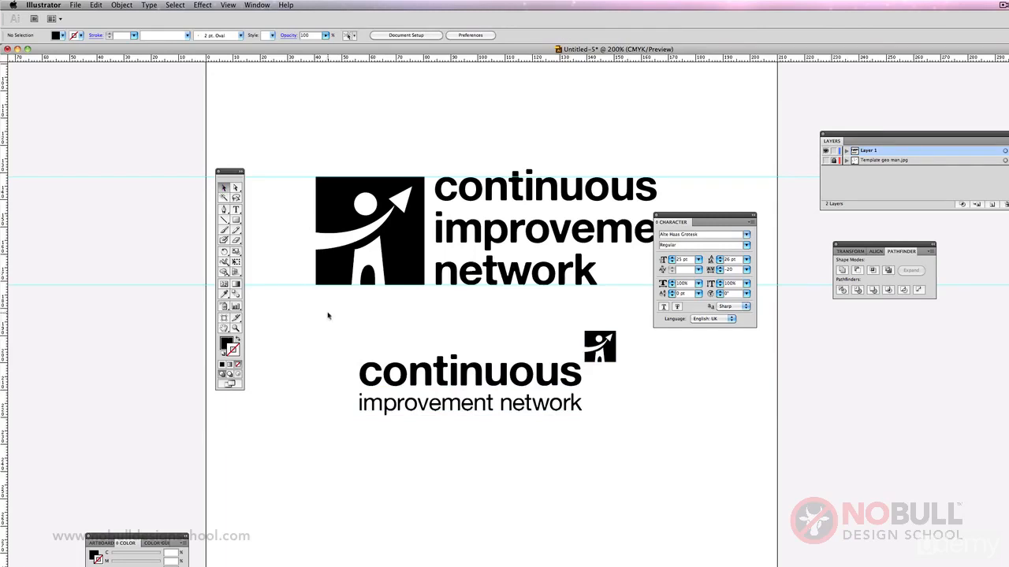
Duplicate the second logo version, small mark and text together, directly below itself
drag(326, 312, 648, 452)
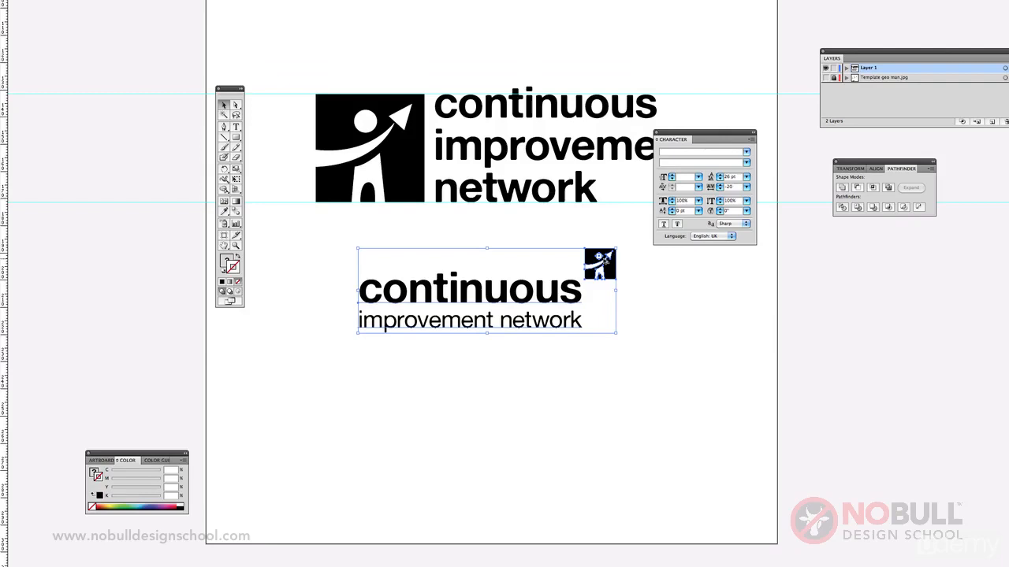
drag(599, 260, 596, 384)
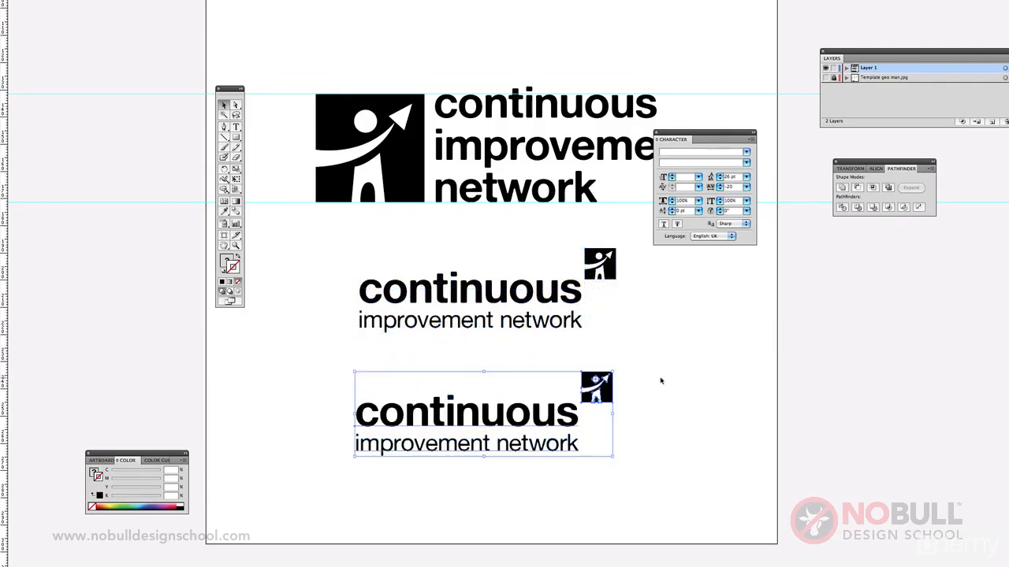
click(650, 390)
Copy the bottom version's mark to the upper-left corner of "continuous" and delete the one at the upper right
click(612, 396)
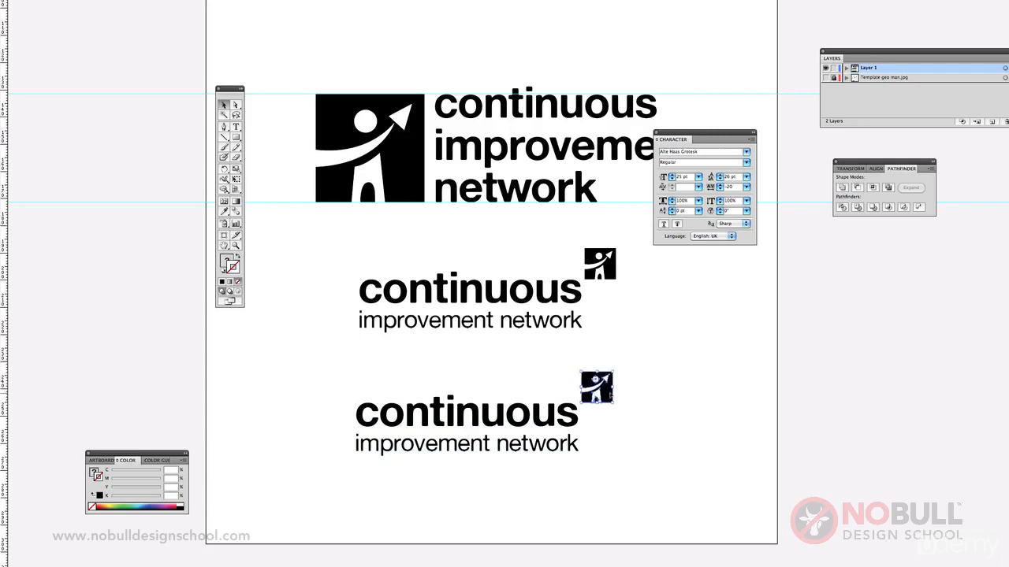
drag(613, 396, 350, 401)
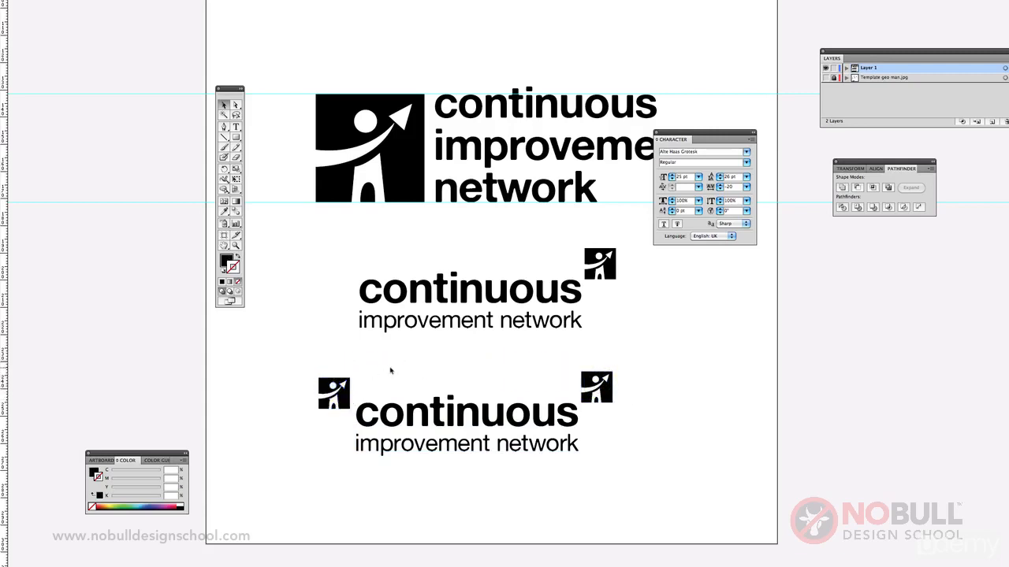
click(590, 384)
key(Delete)
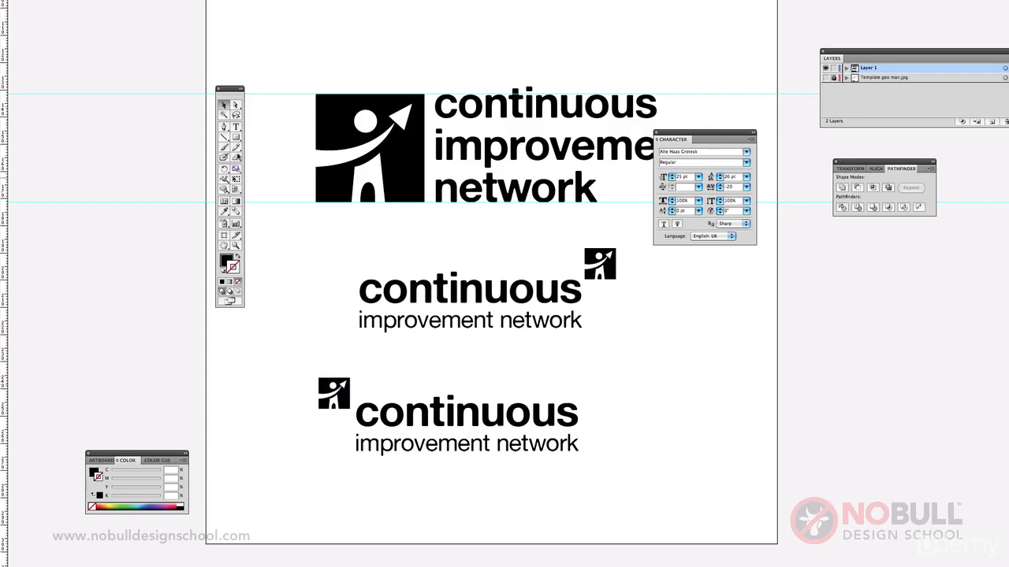